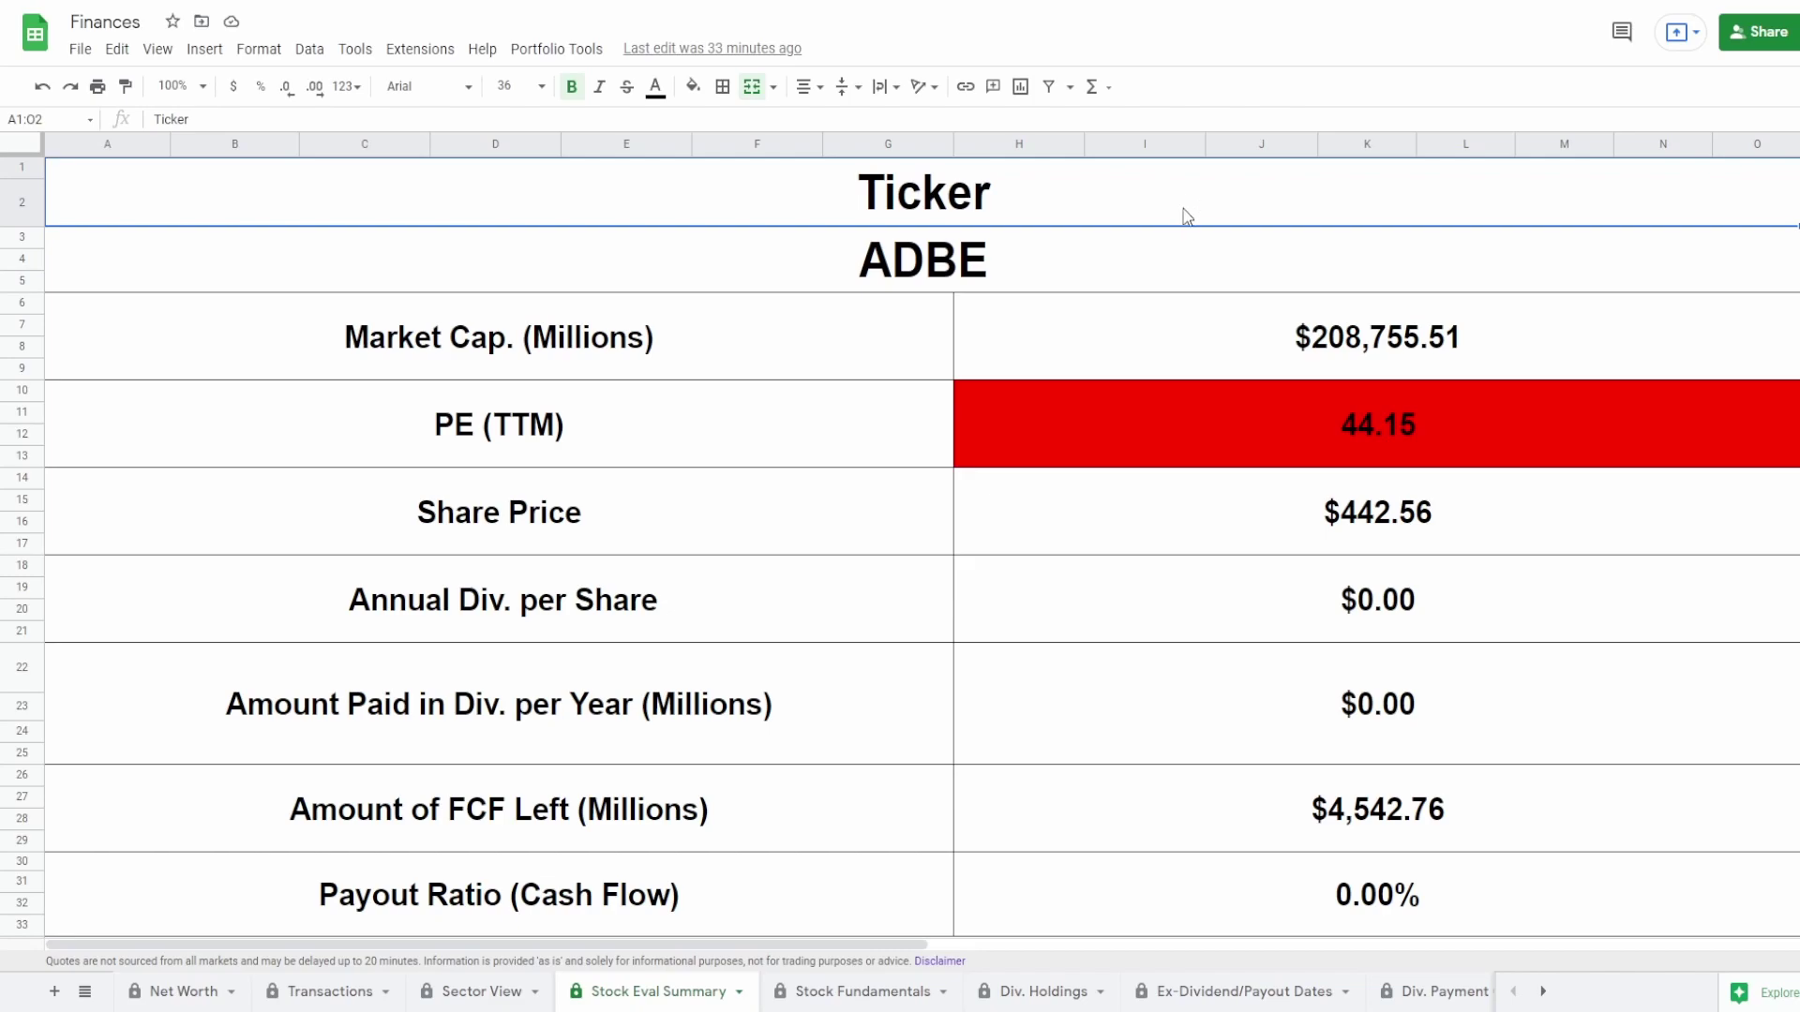
Step: Review the ADBE summary metrics: market cap, PE (TTM), share price, annual dividend per share and amount of FCF left
{"action": "left_click", "coordinate": [1166, 262]}
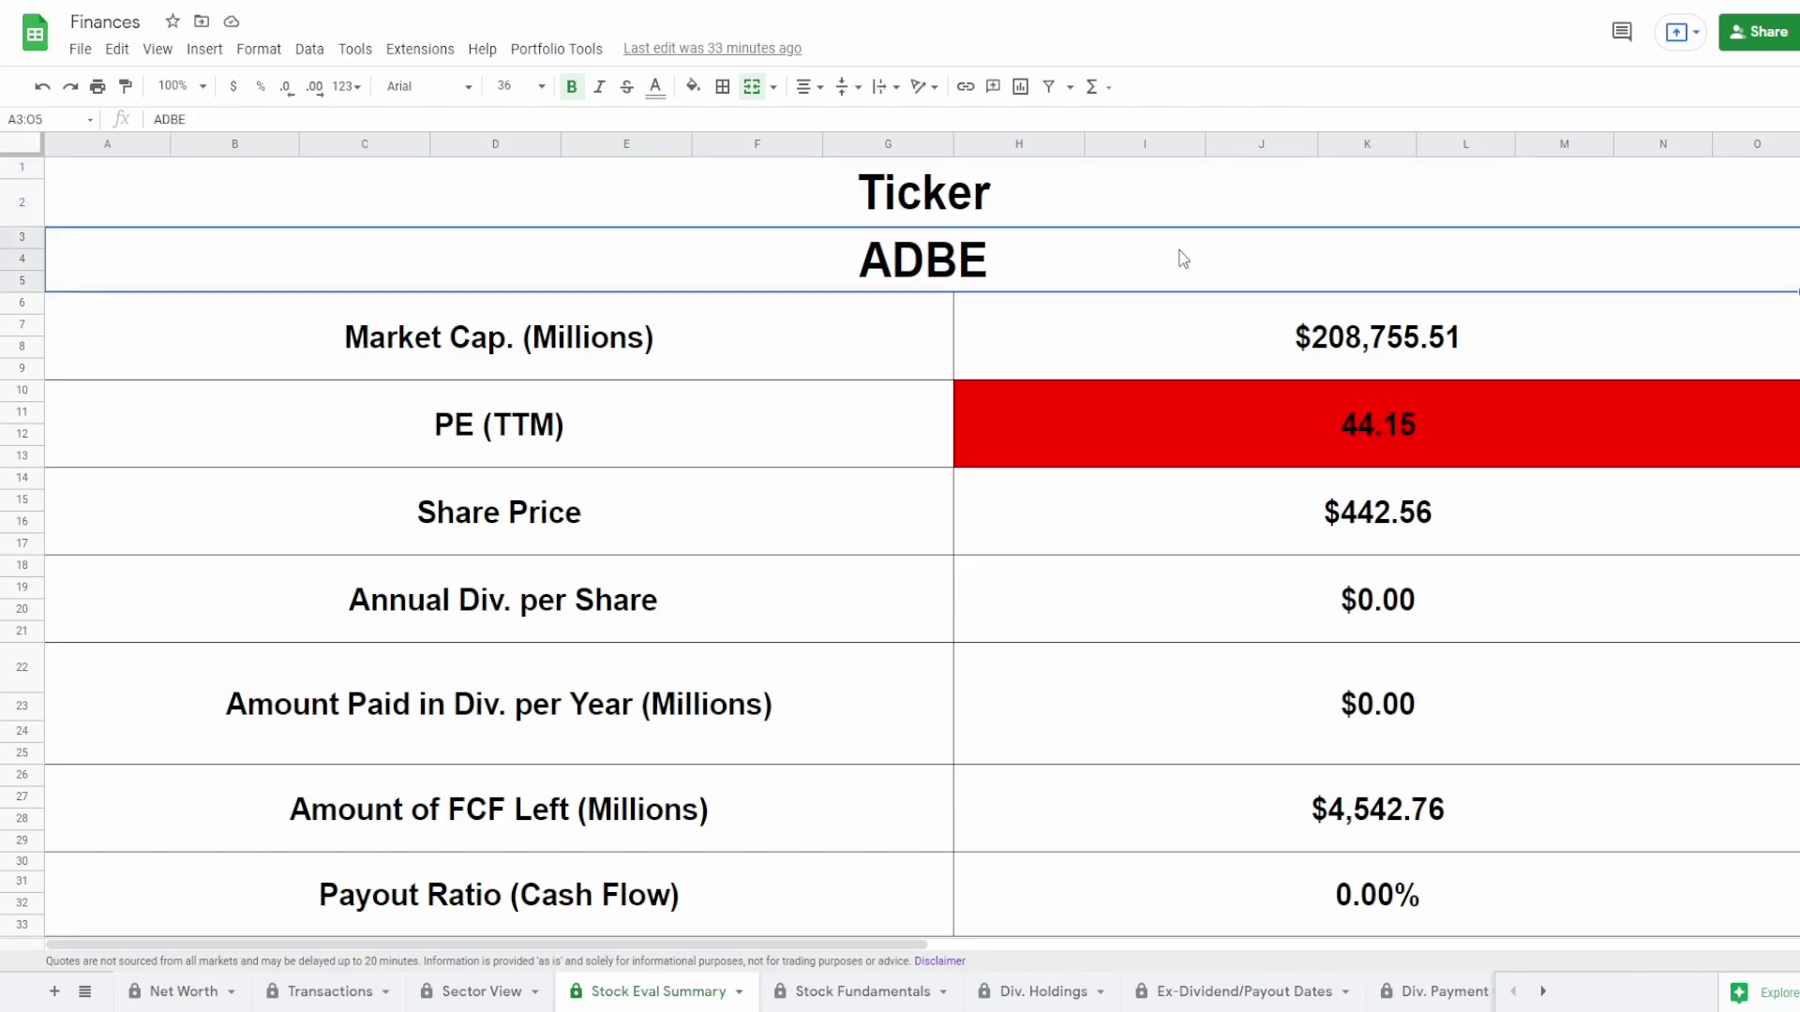
{"action": "left_click", "coordinate": [1243, 339]}
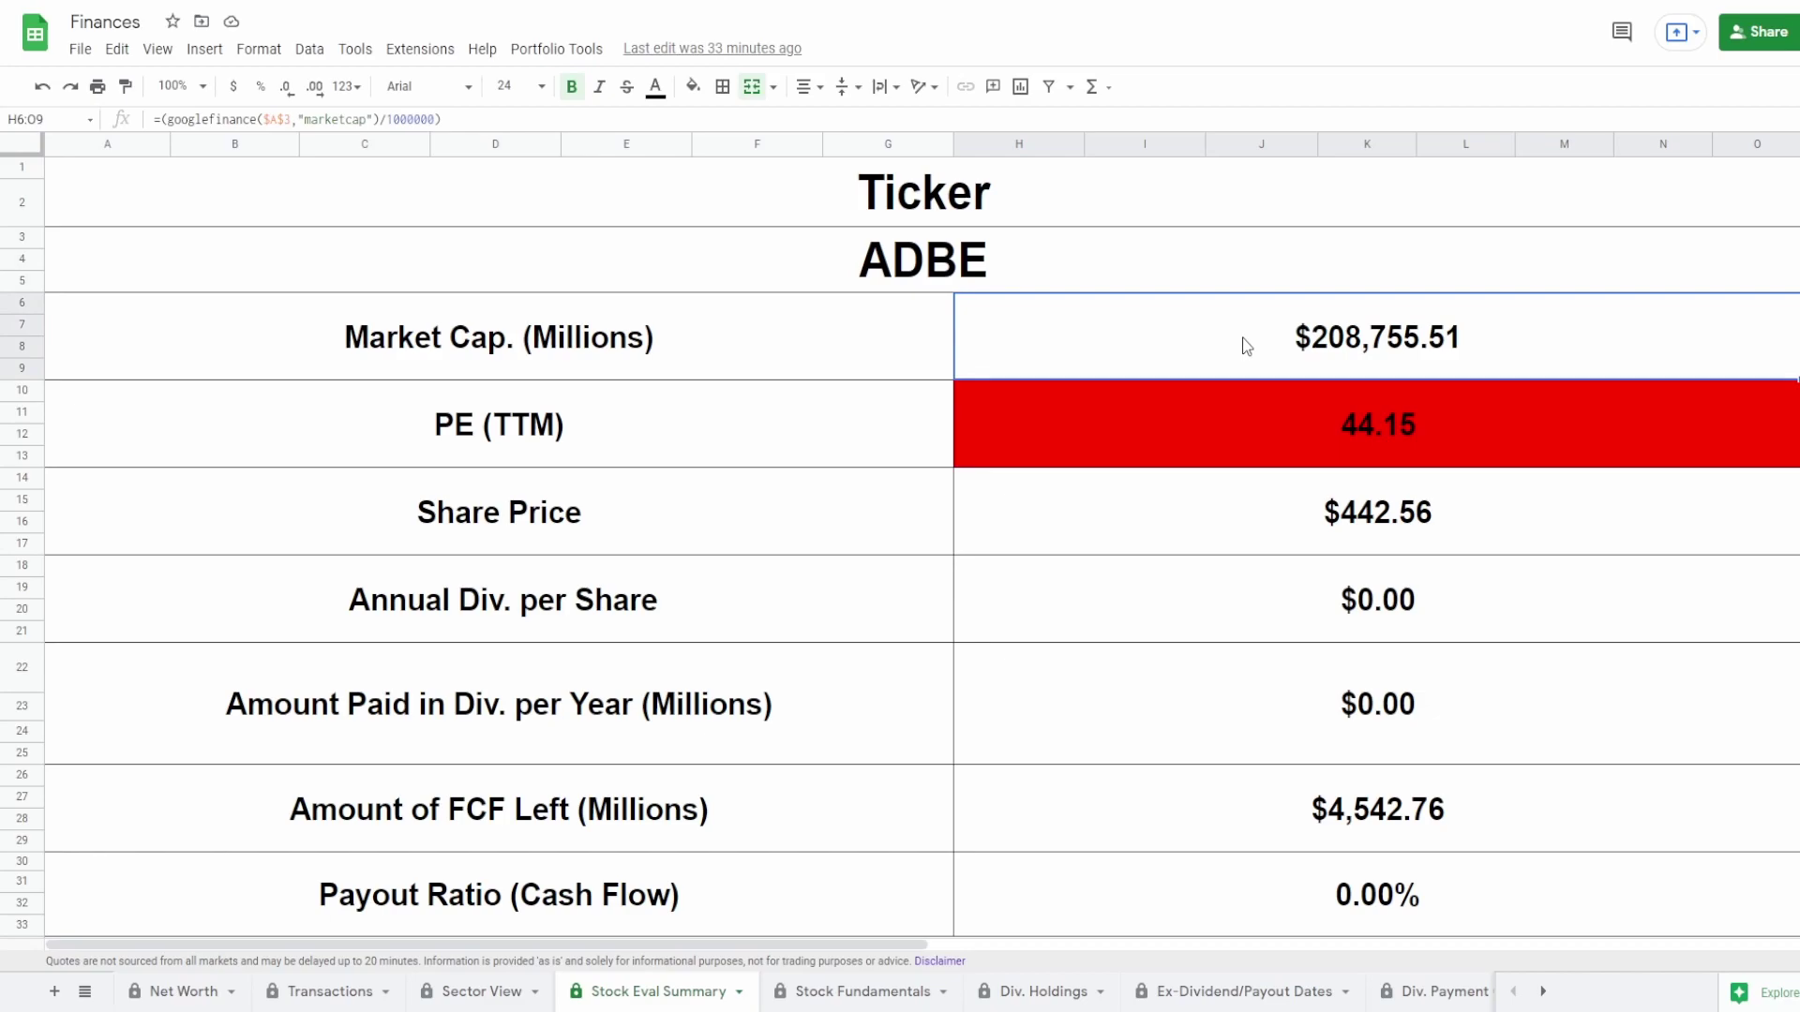
{"action": "left_click", "coordinate": [1303, 433]}
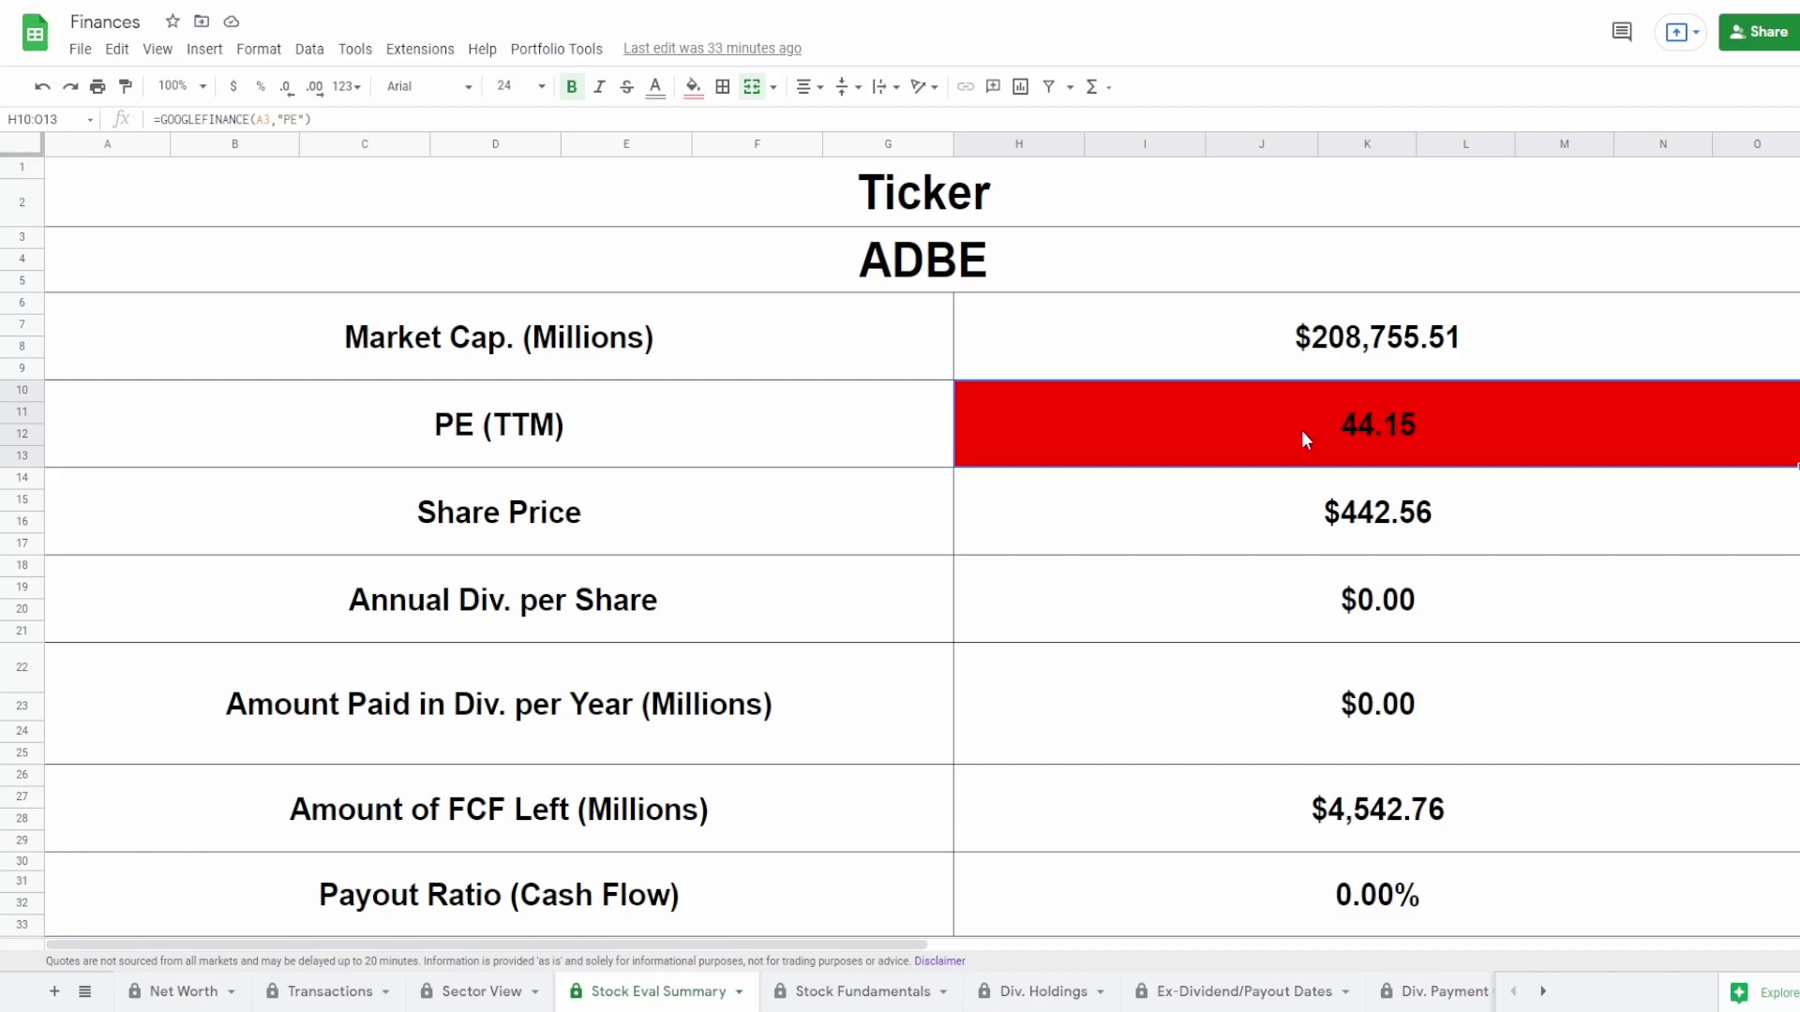
{"action": "left_click", "coordinate": [1304, 517]}
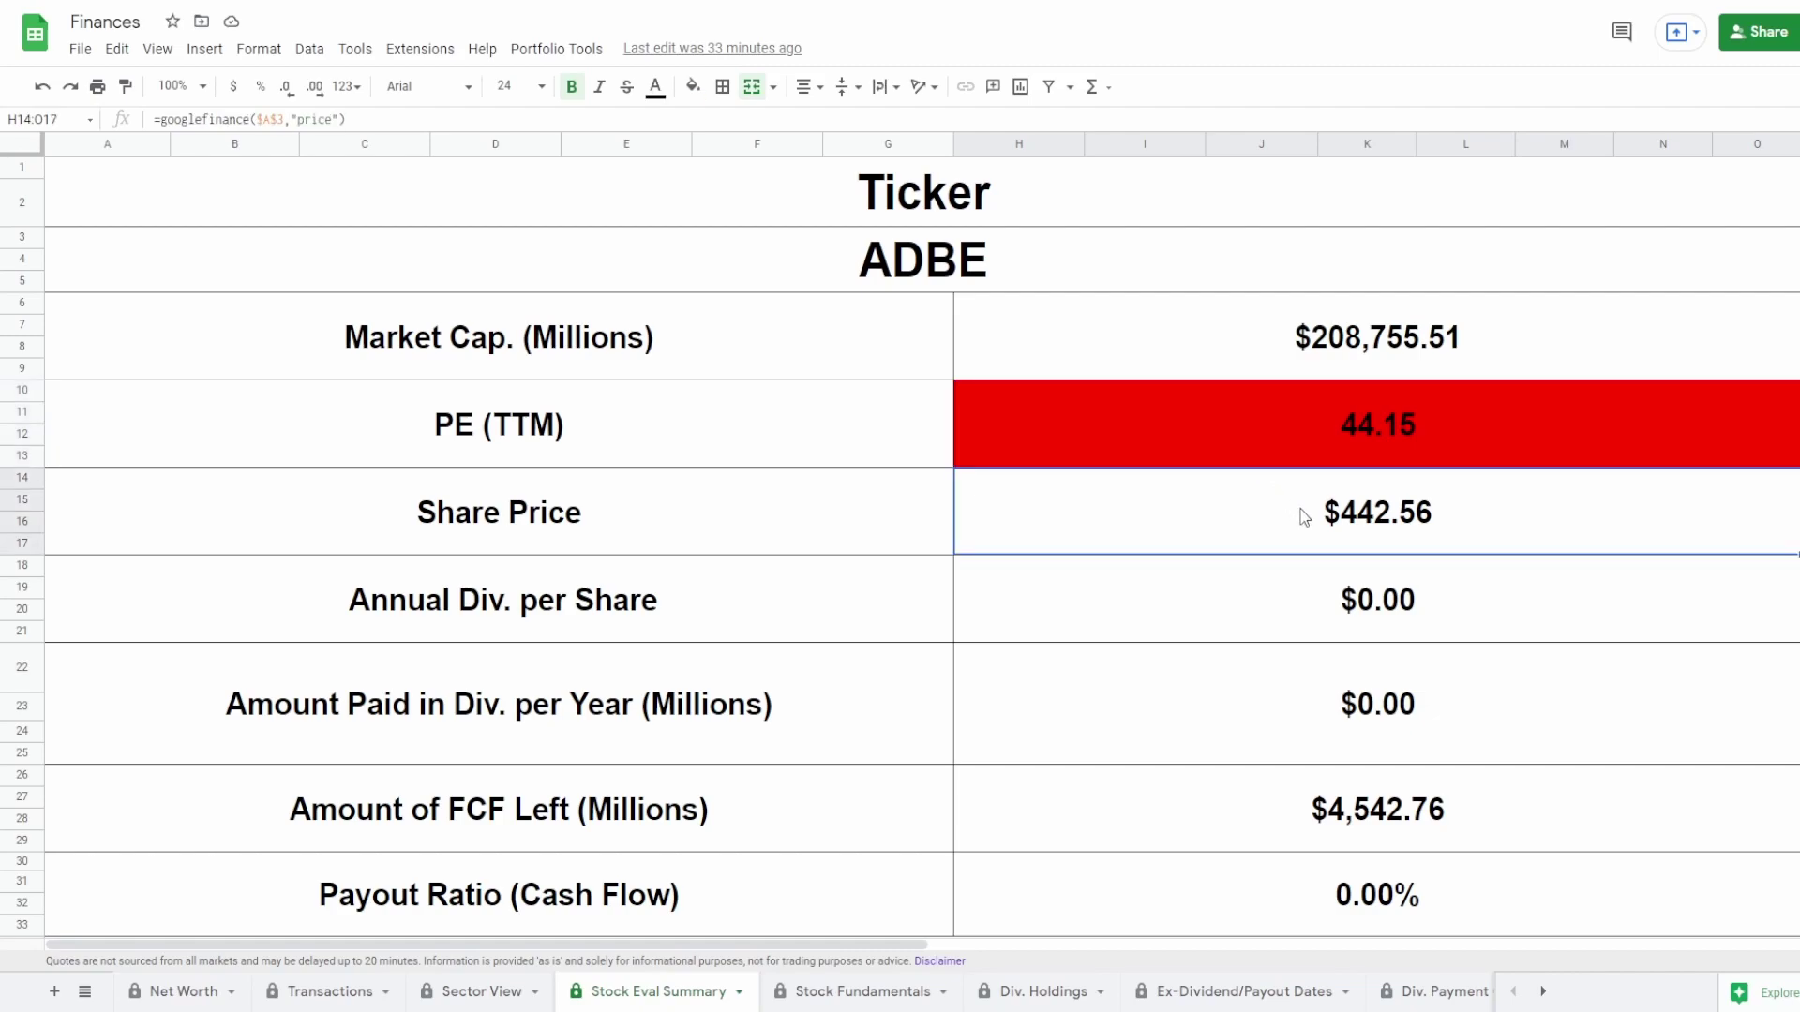
{"action": "left_click", "coordinate": [1325, 444]}
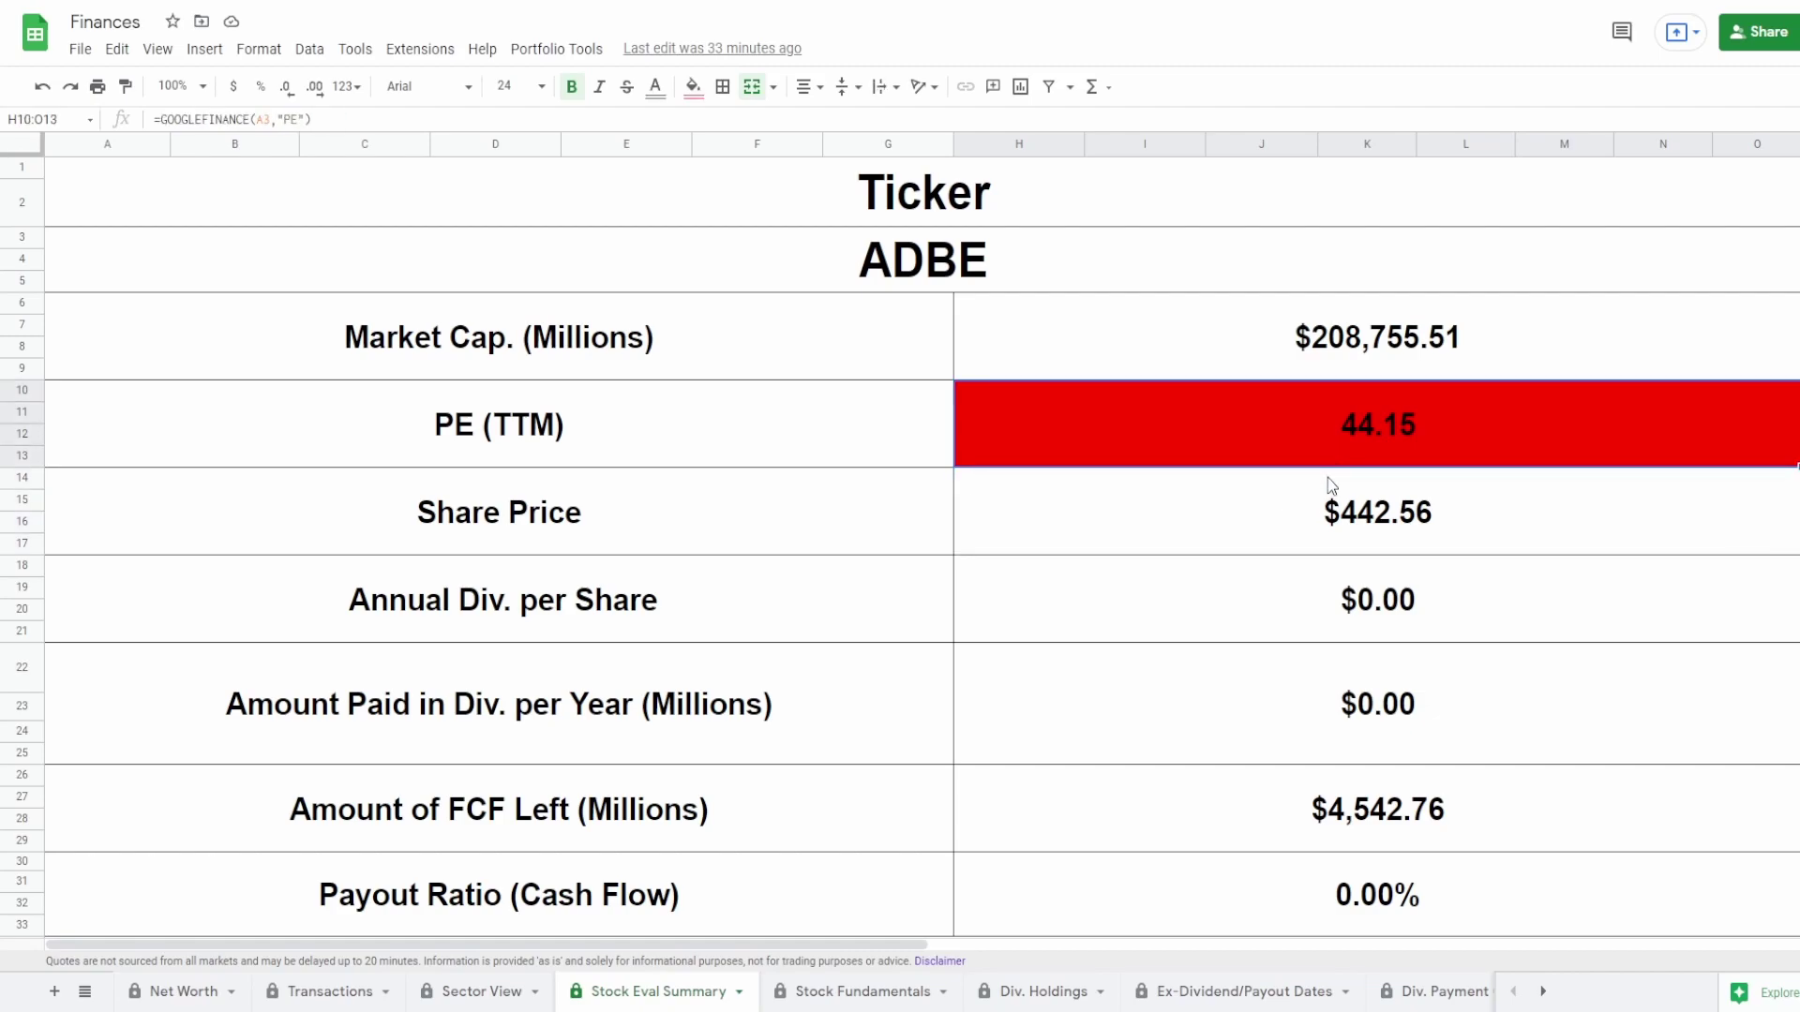
{"action": "left_click", "coordinate": [1320, 507]}
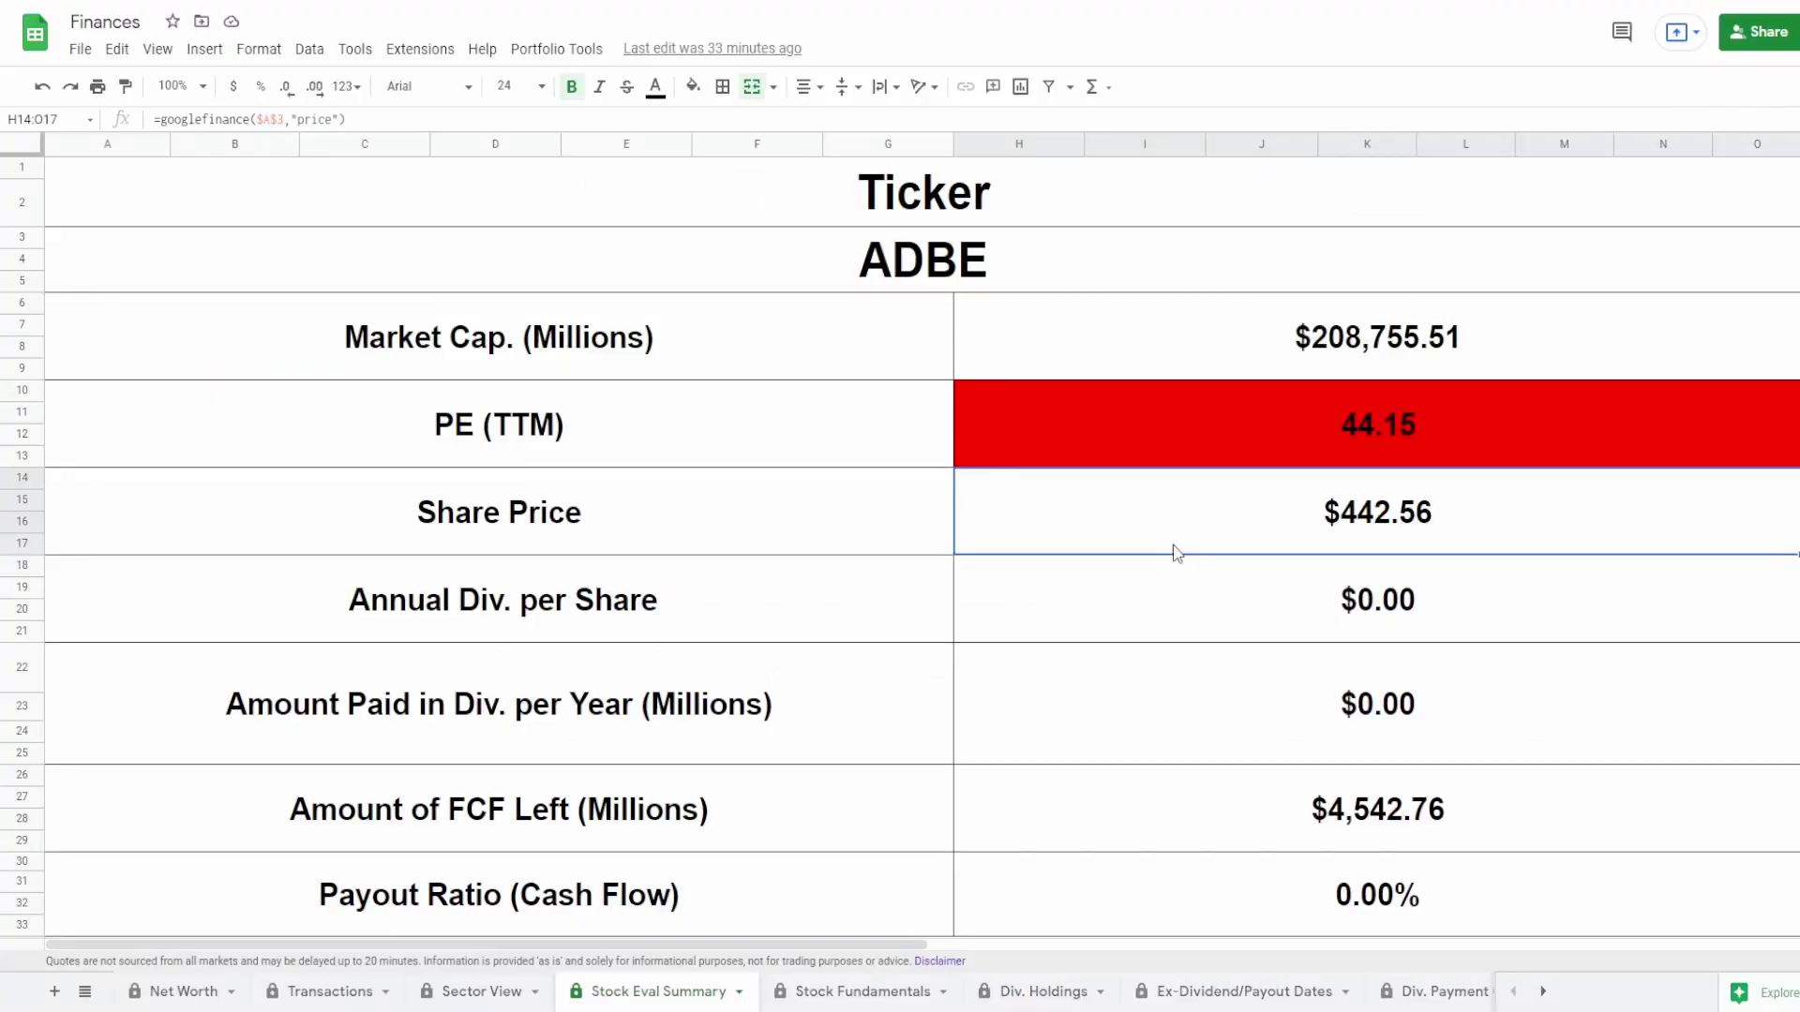
{"action": "left_click", "coordinate": [1231, 431]}
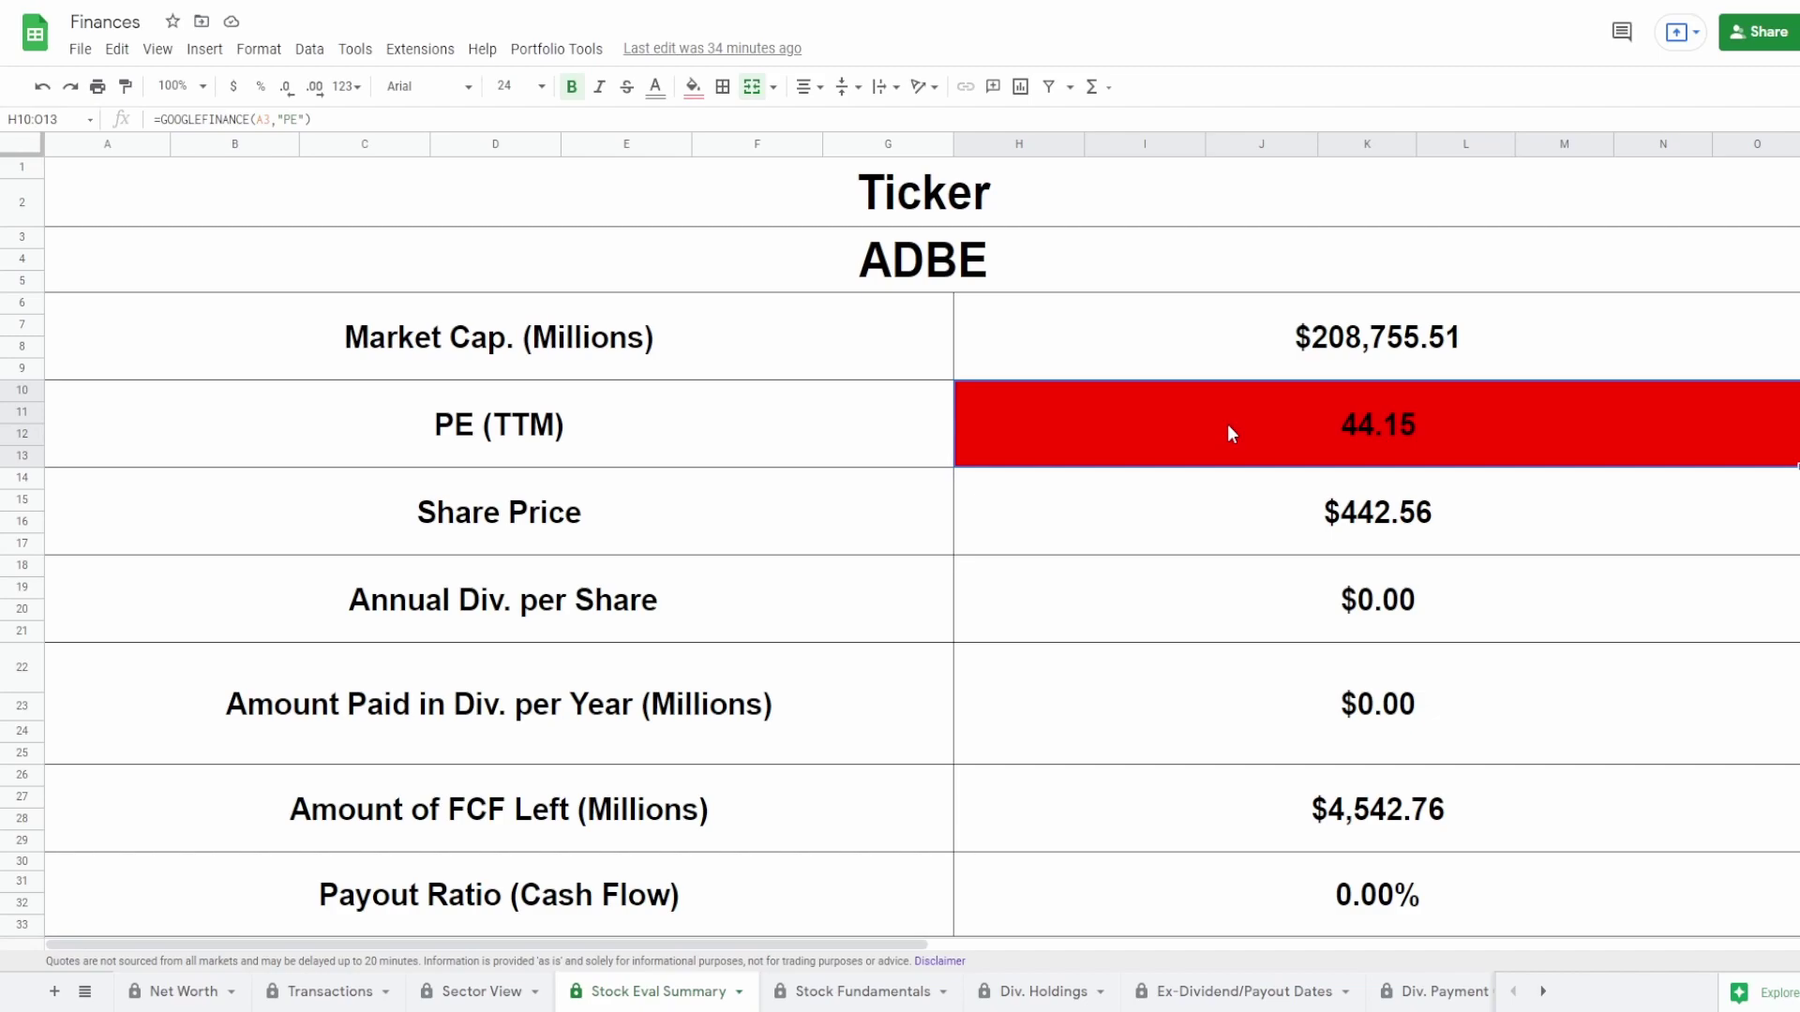
{"action": "left_click", "coordinate": [1331, 599]}
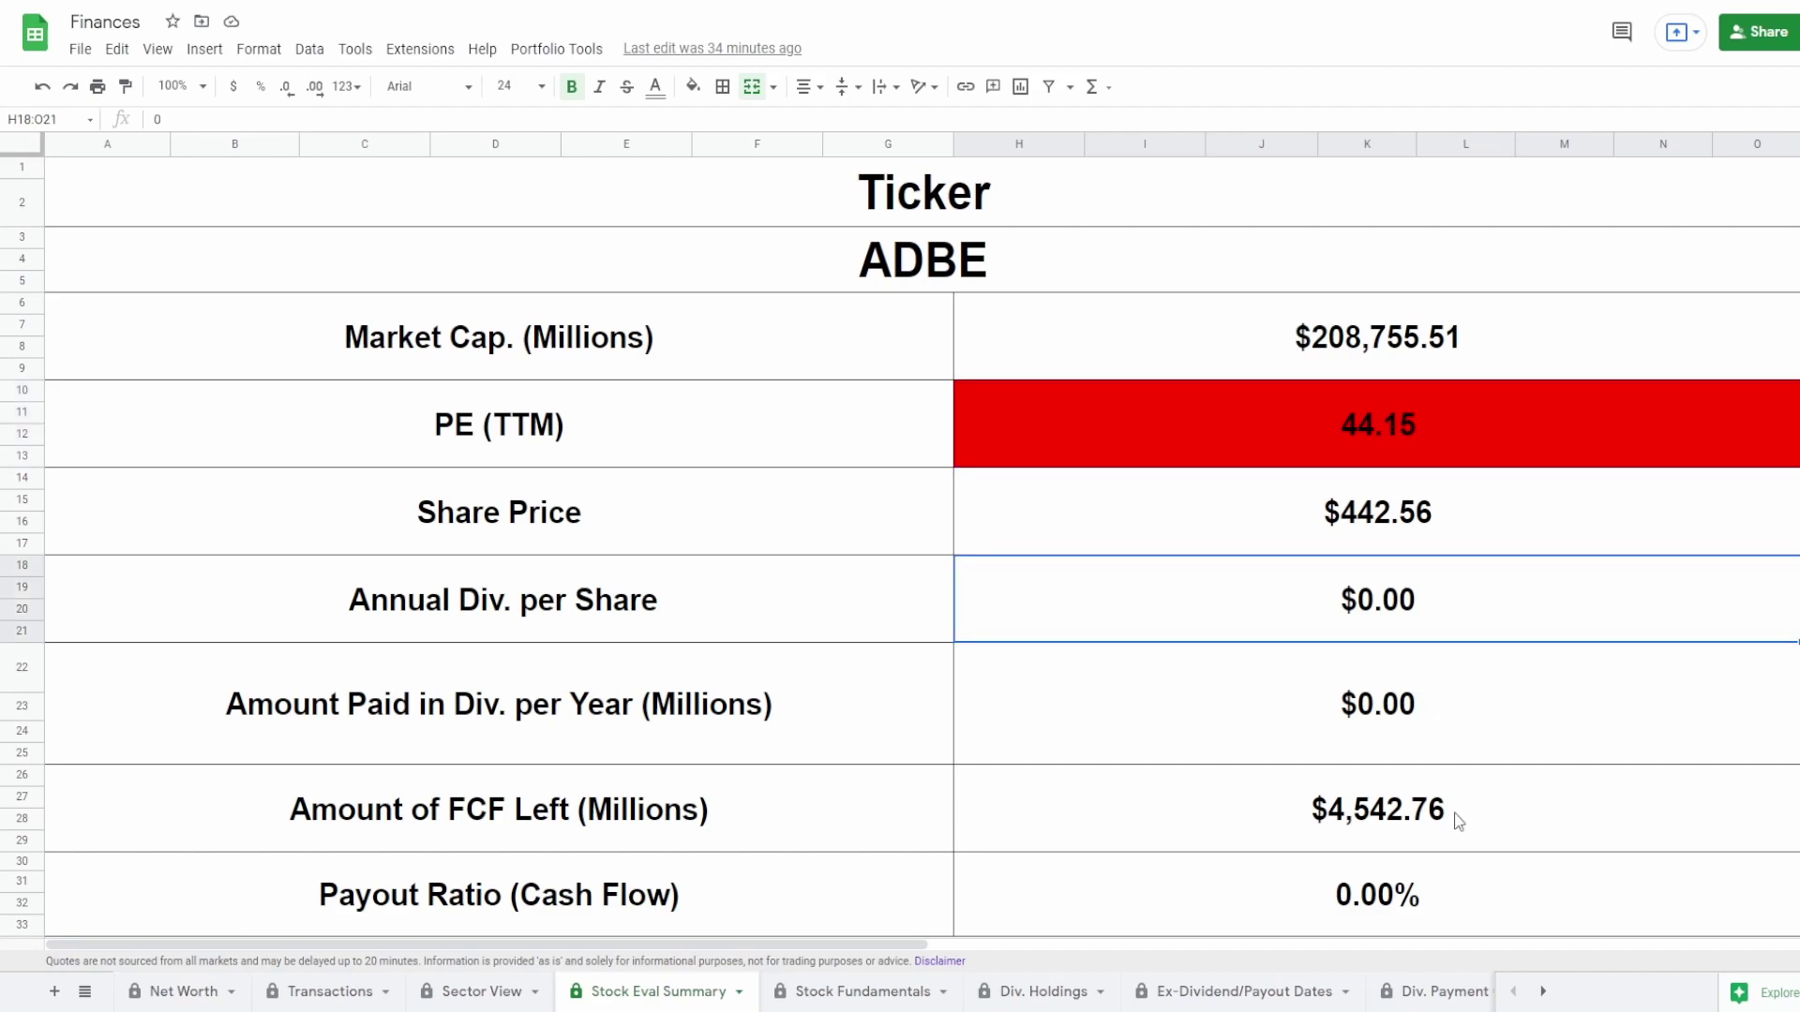
{"action": "left_click", "coordinate": [1458, 821]}
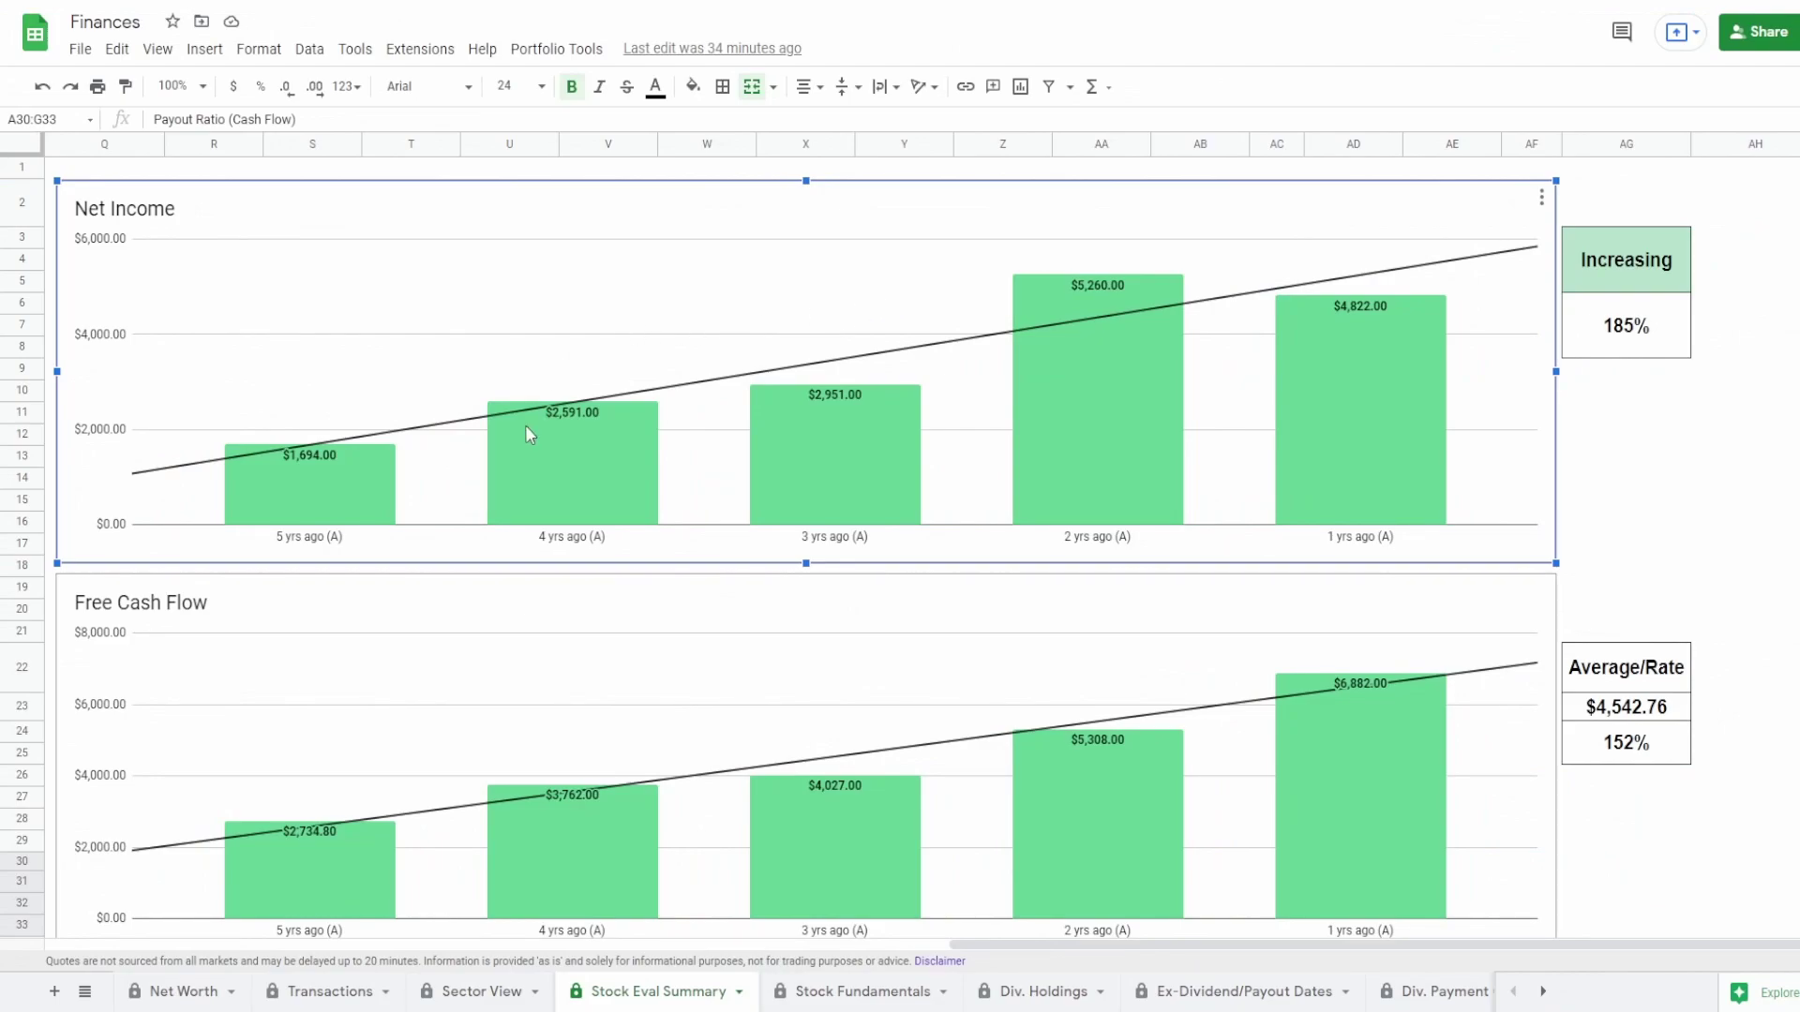
Step: Examine the Net Income chart's yearly bars from five years ago to one year ago and the growth rate cell beside it
{"action": "mouse_move", "coordinate": [379, 478]}
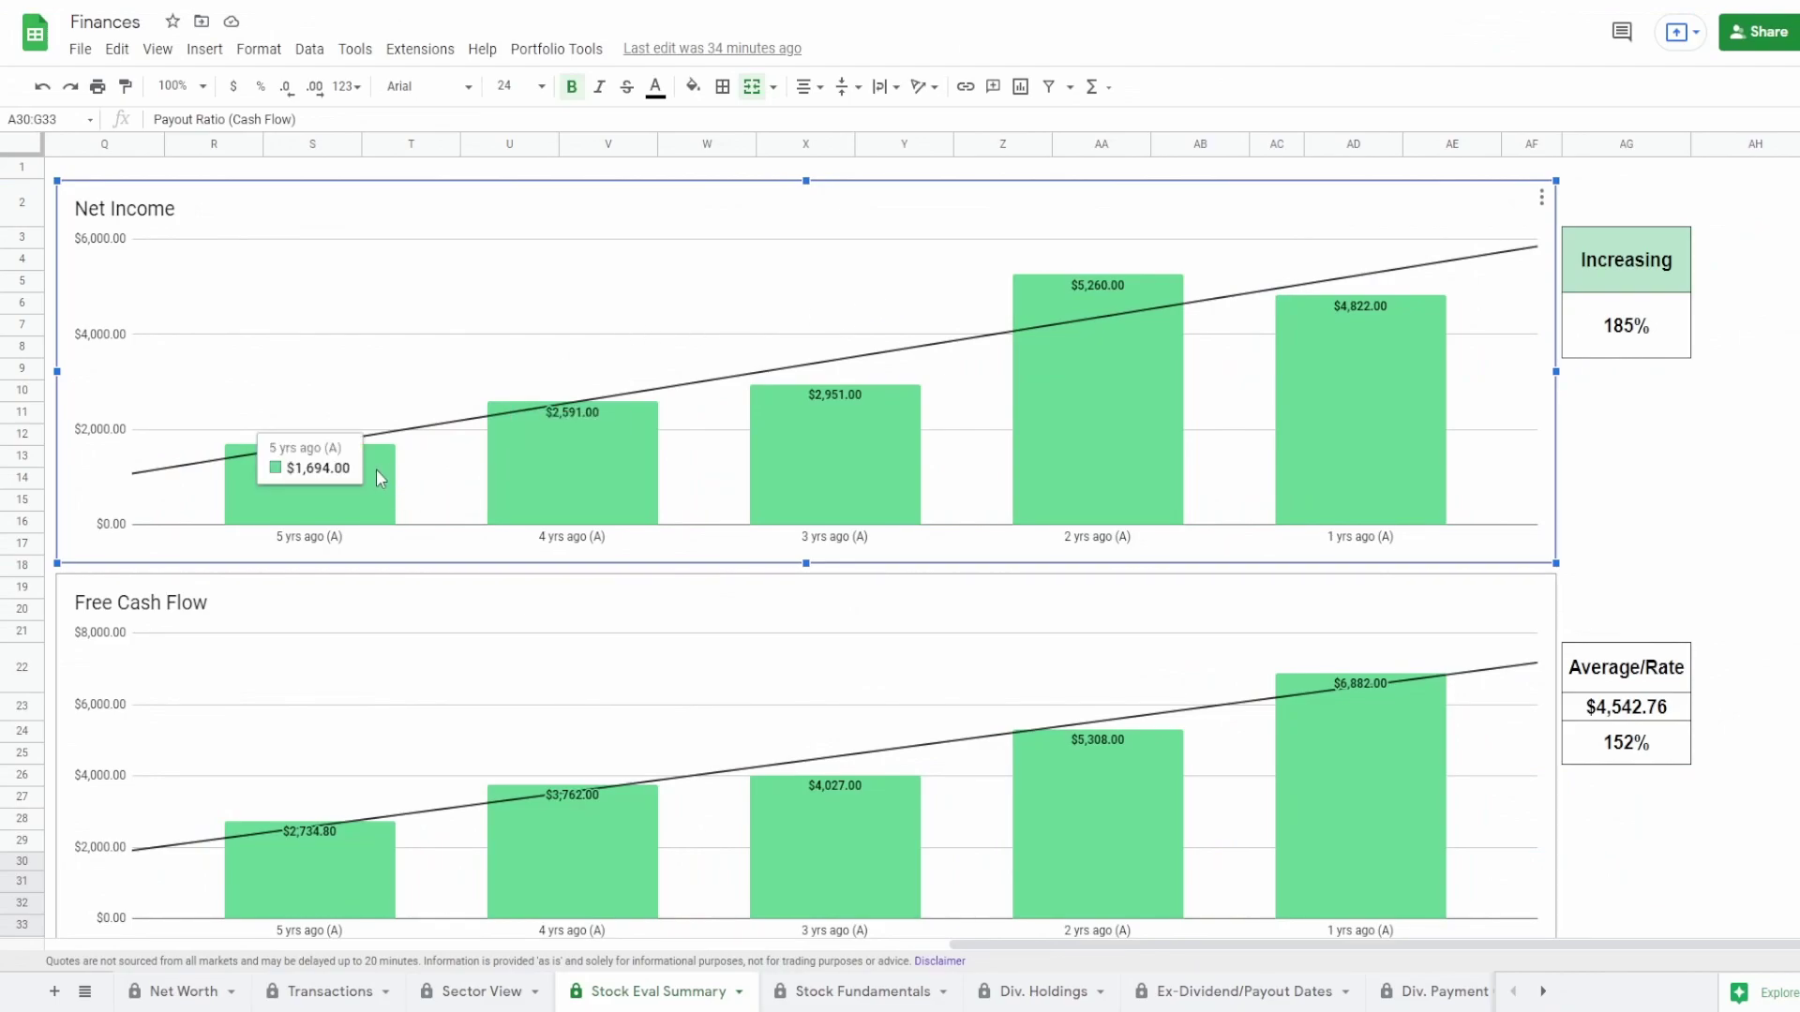
{"action": "mouse_move", "coordinate": [1440, 478]}
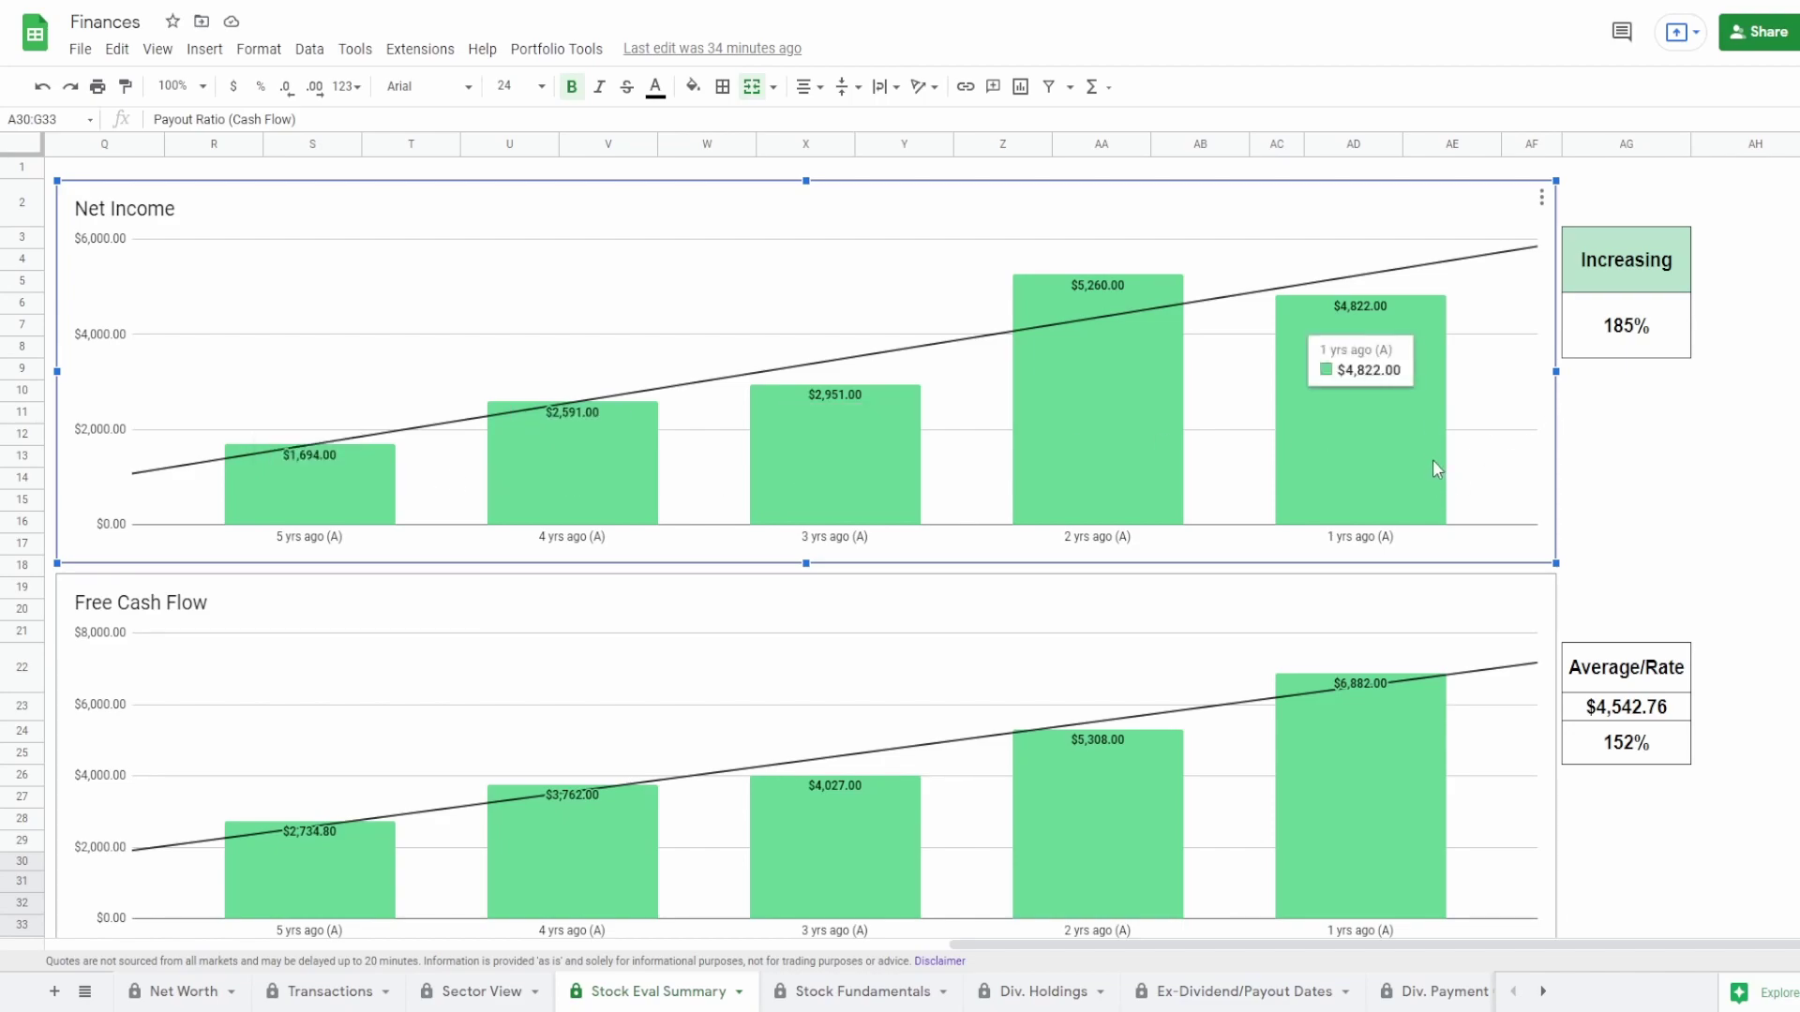
{"action": "left_click", "coordinate": [1660, 349]}
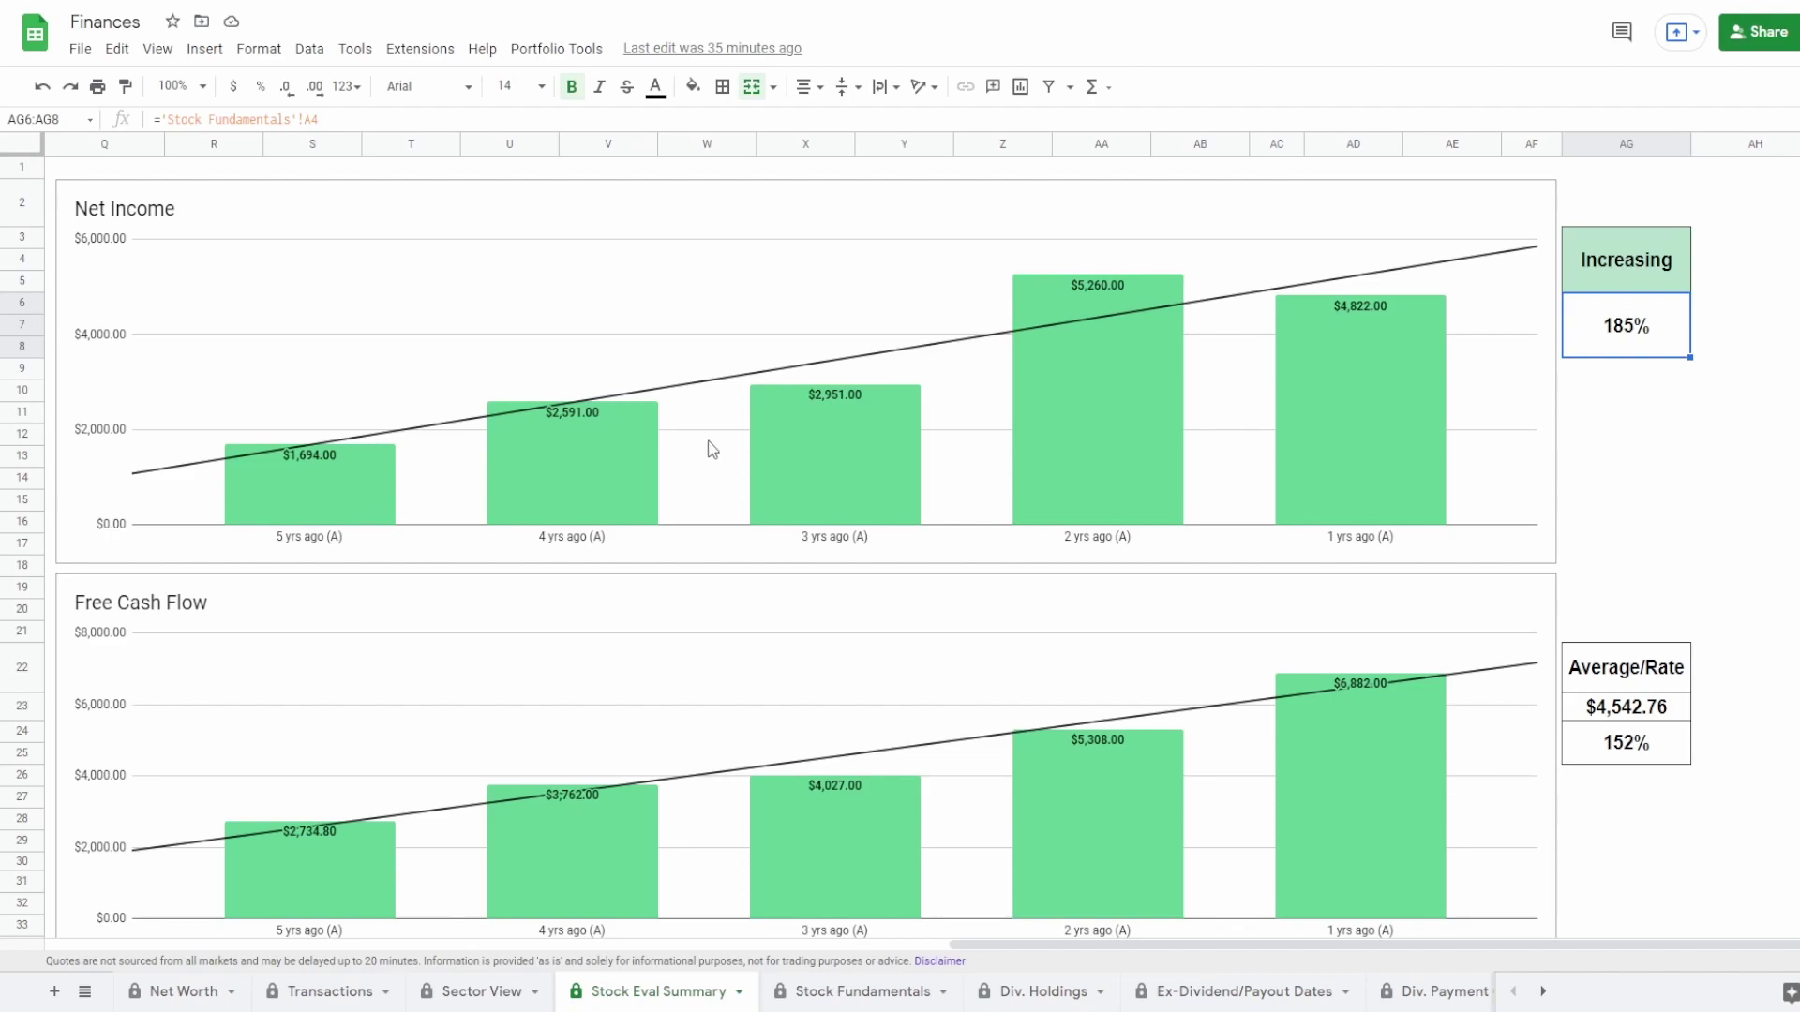
{"action": "left_click", "coordinate": [1127, 443]}
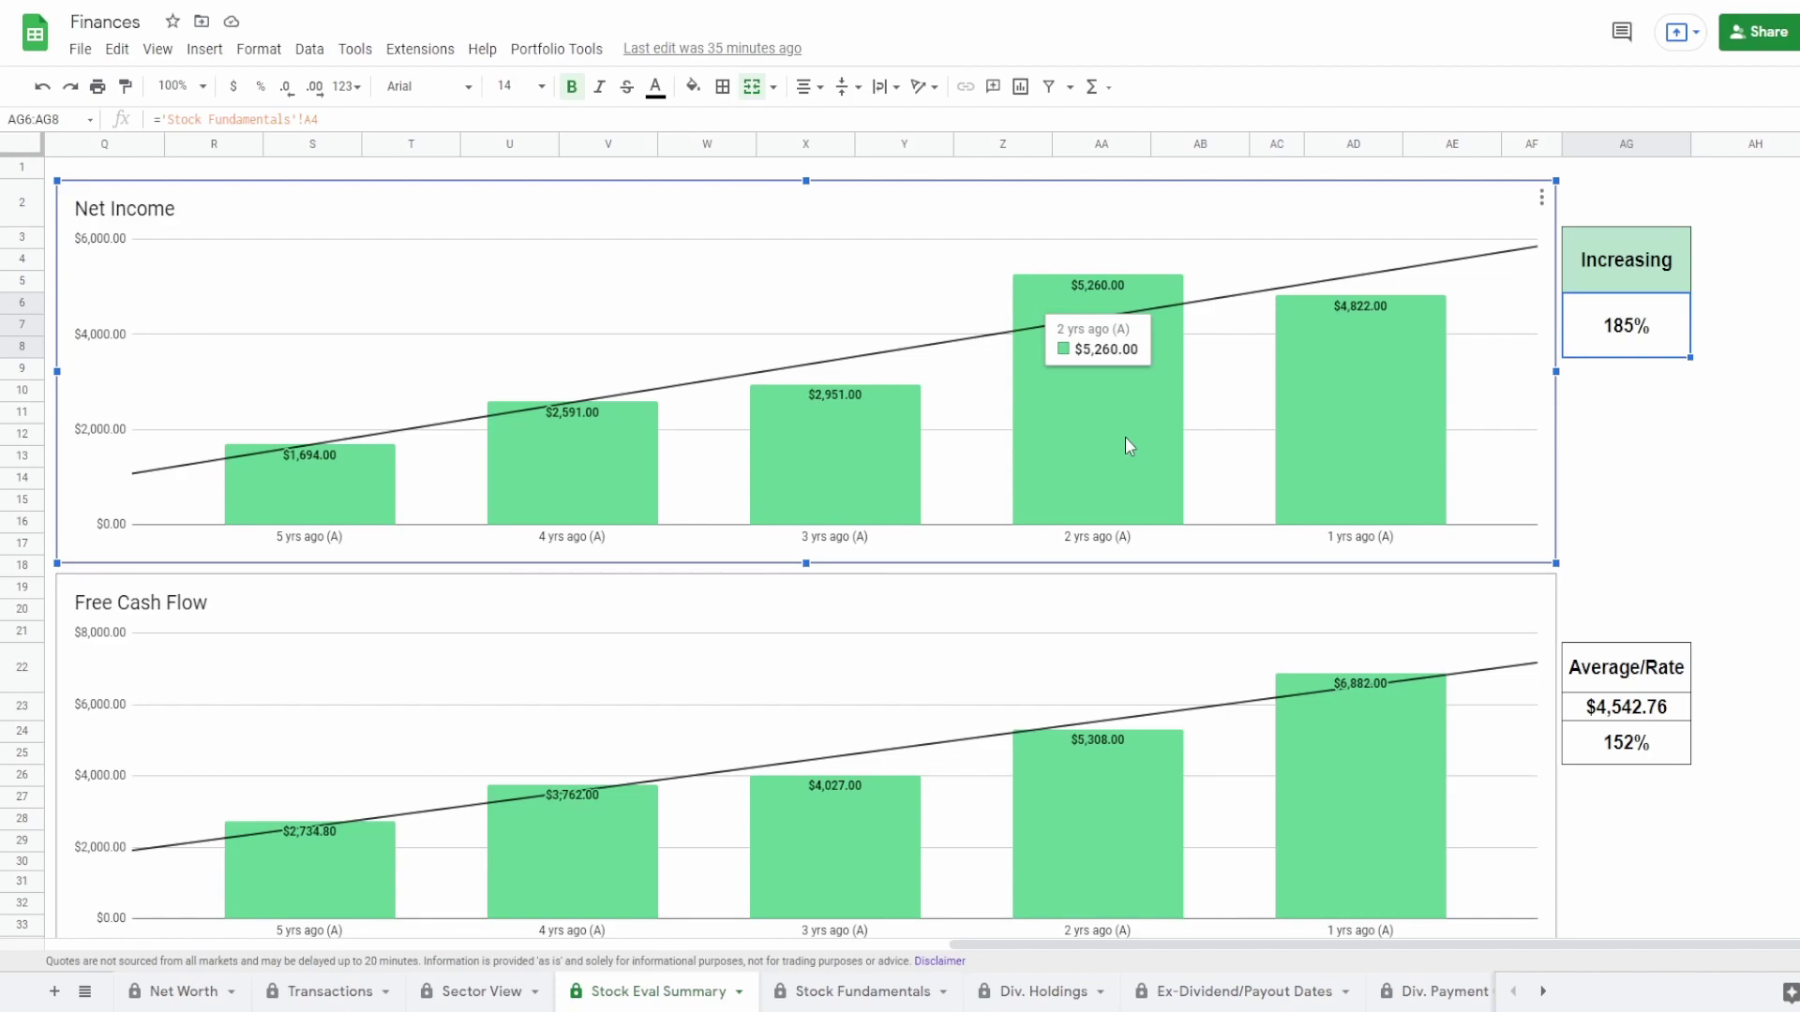
{"action": "mouse_move", "coordinate": [881, 463]}
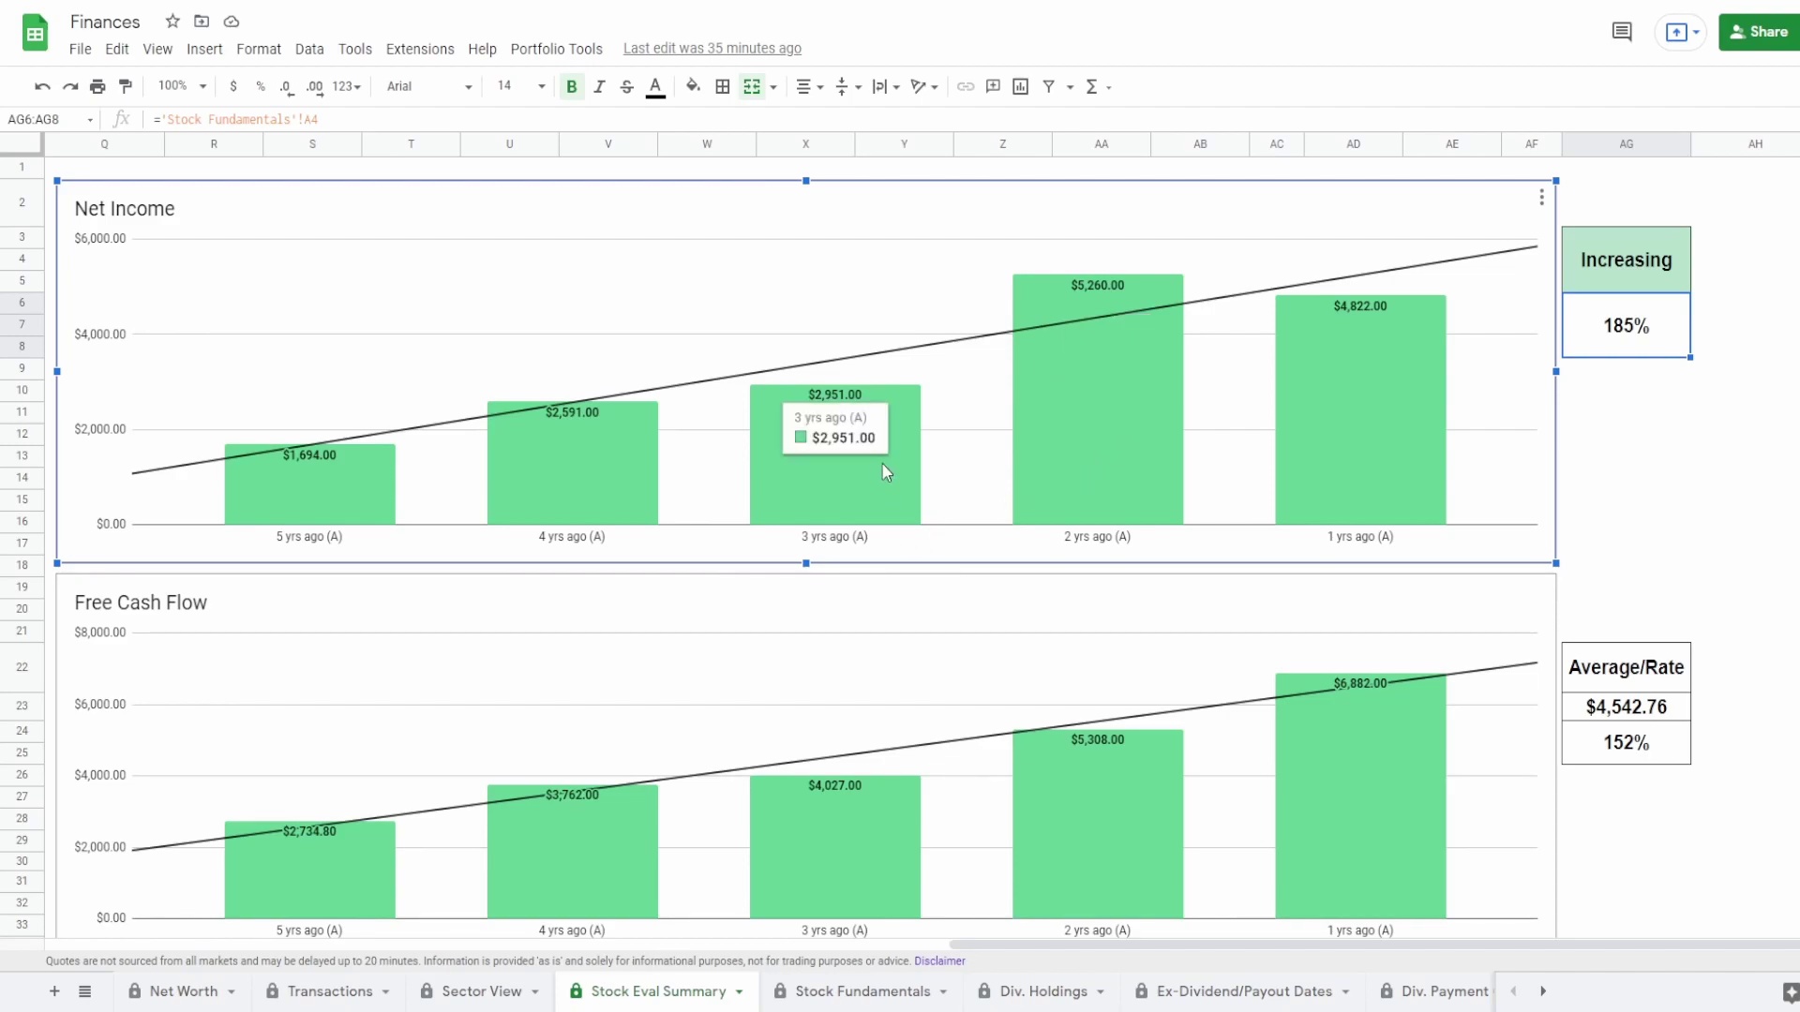
{"action": "mouse_move", "coordinate": [1083, 462]}
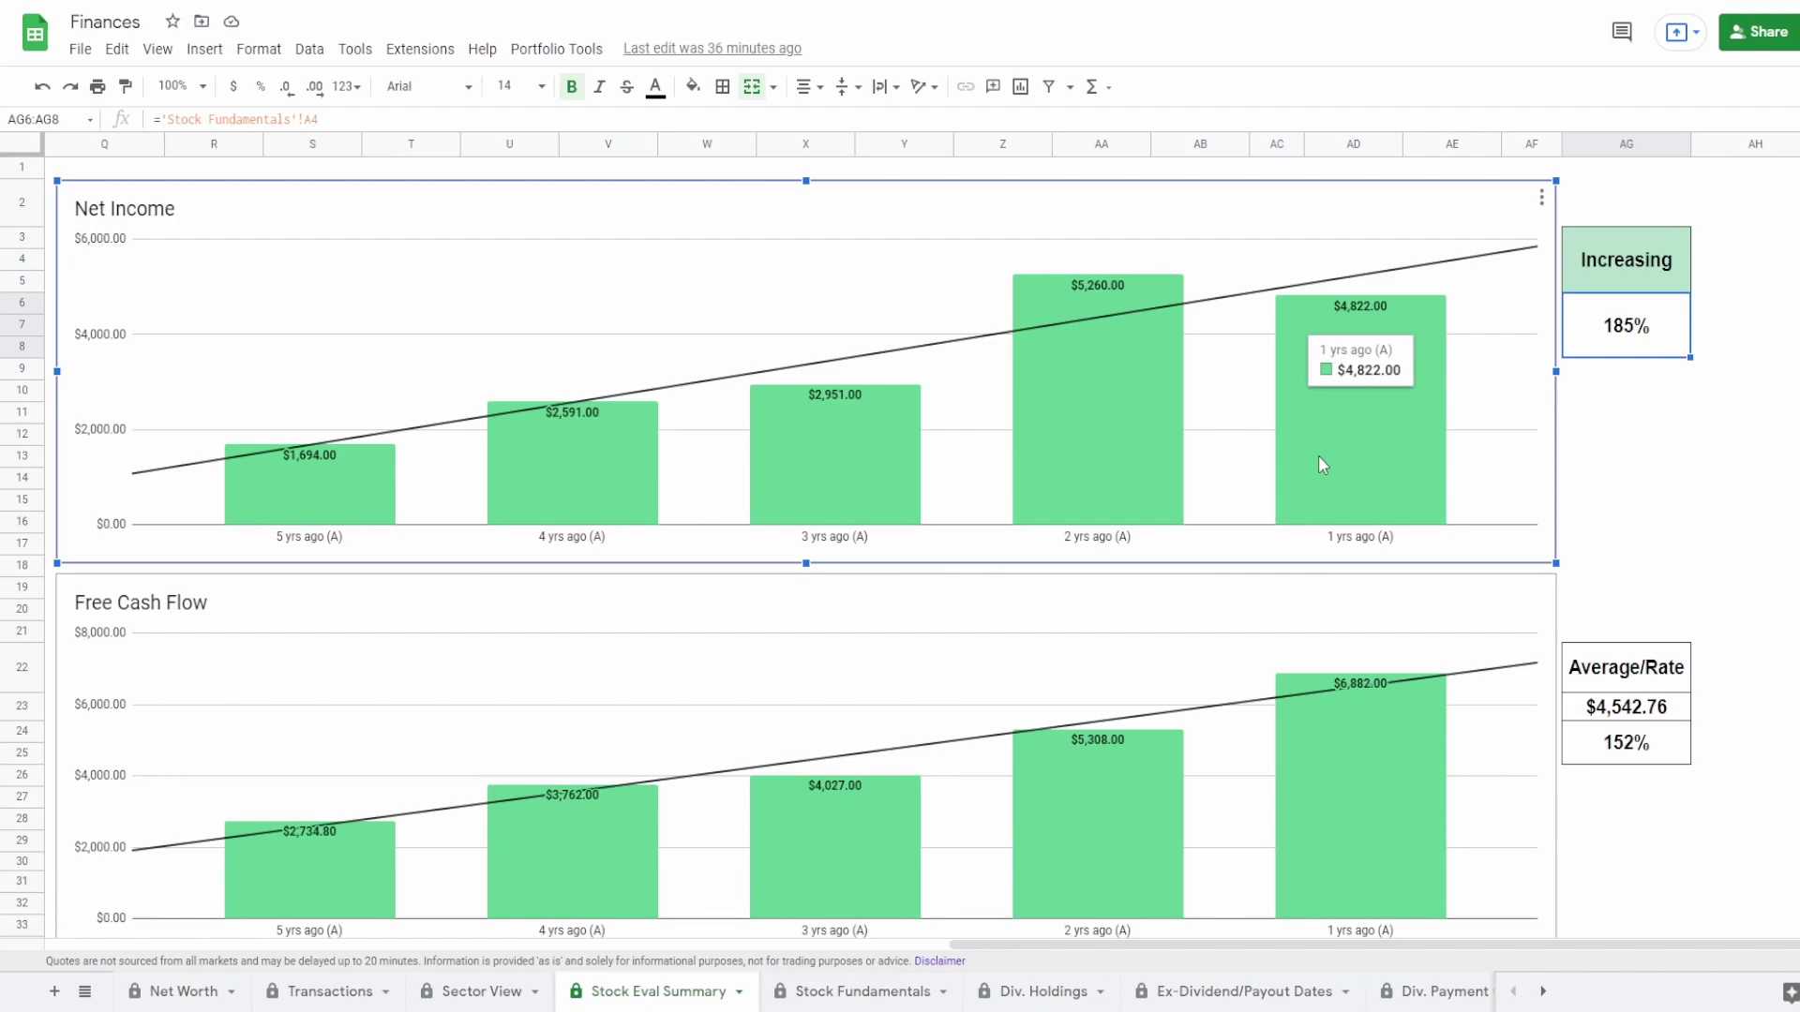
Step: Examine the Free Cash Flow chart's yearly bars along with its five-year average and growth rate cells
{"action": "scroll", "coordinate": [1317, 456], "scroll_direction": "down", "scroll_amount": 3}
{"action": "left_click", "coordinate": [1160, 353]}
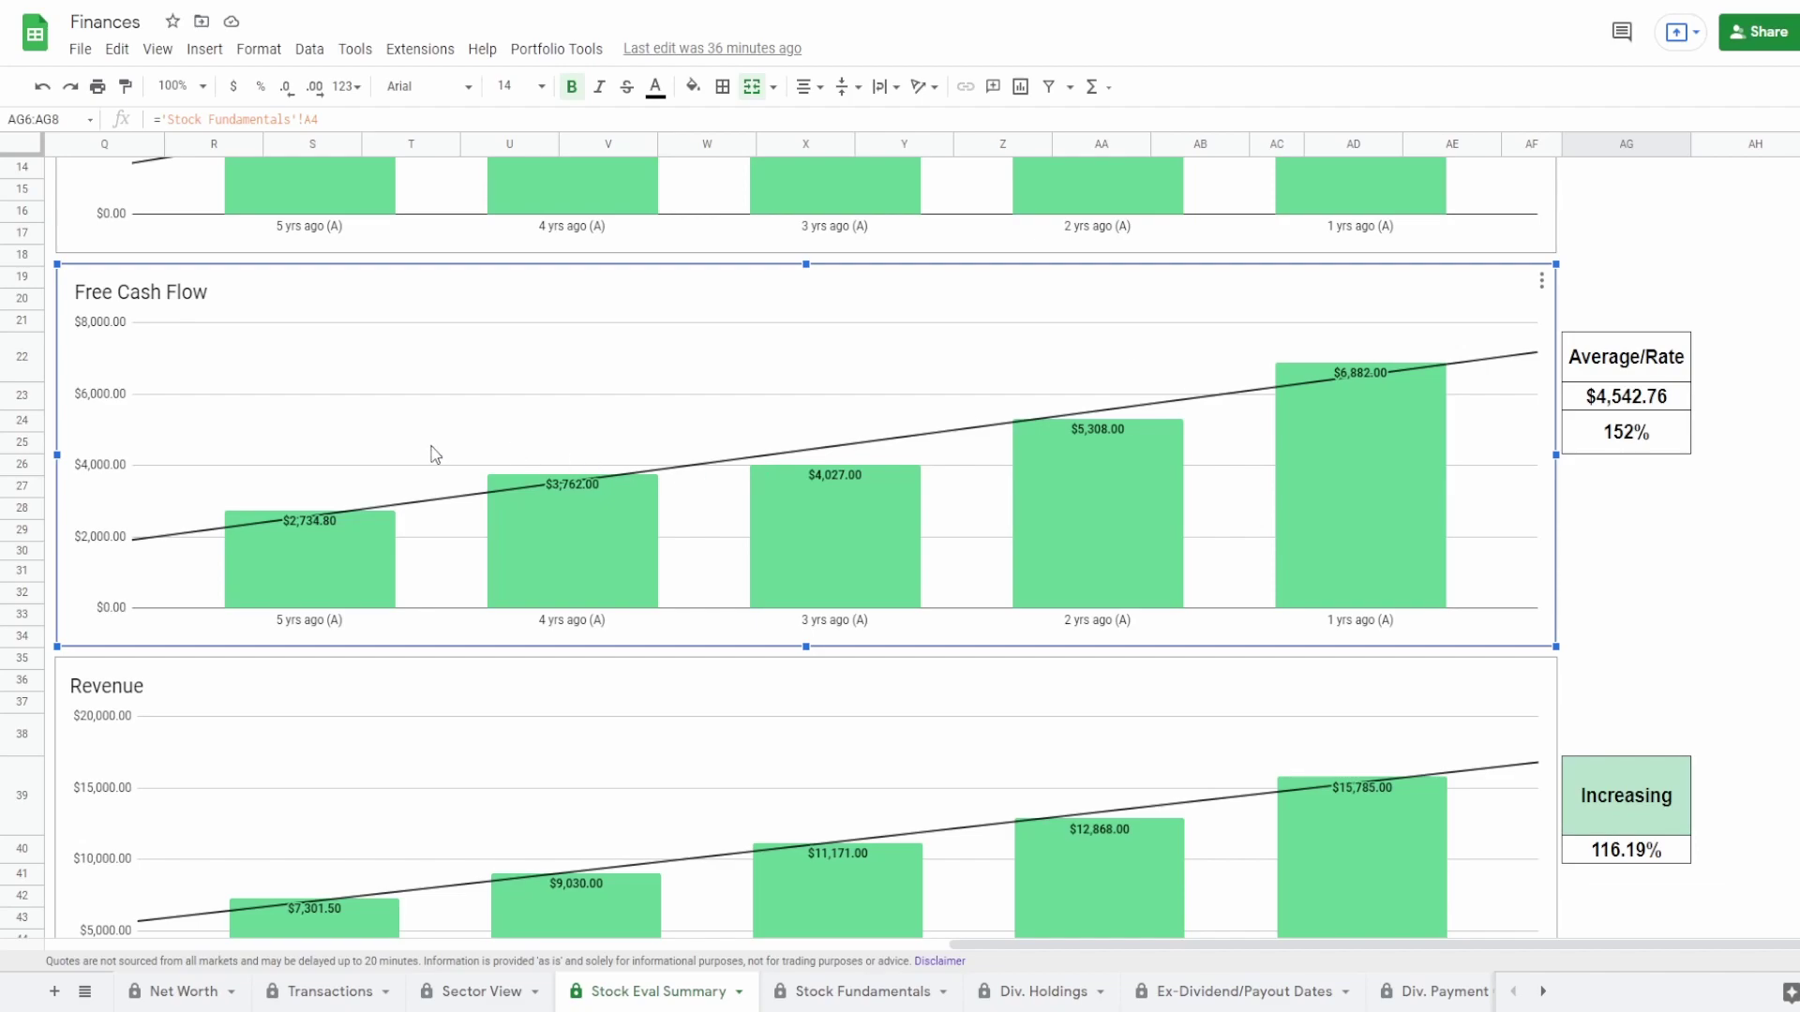
{"action": "mouse_move", "coordinate": [369, 597]}
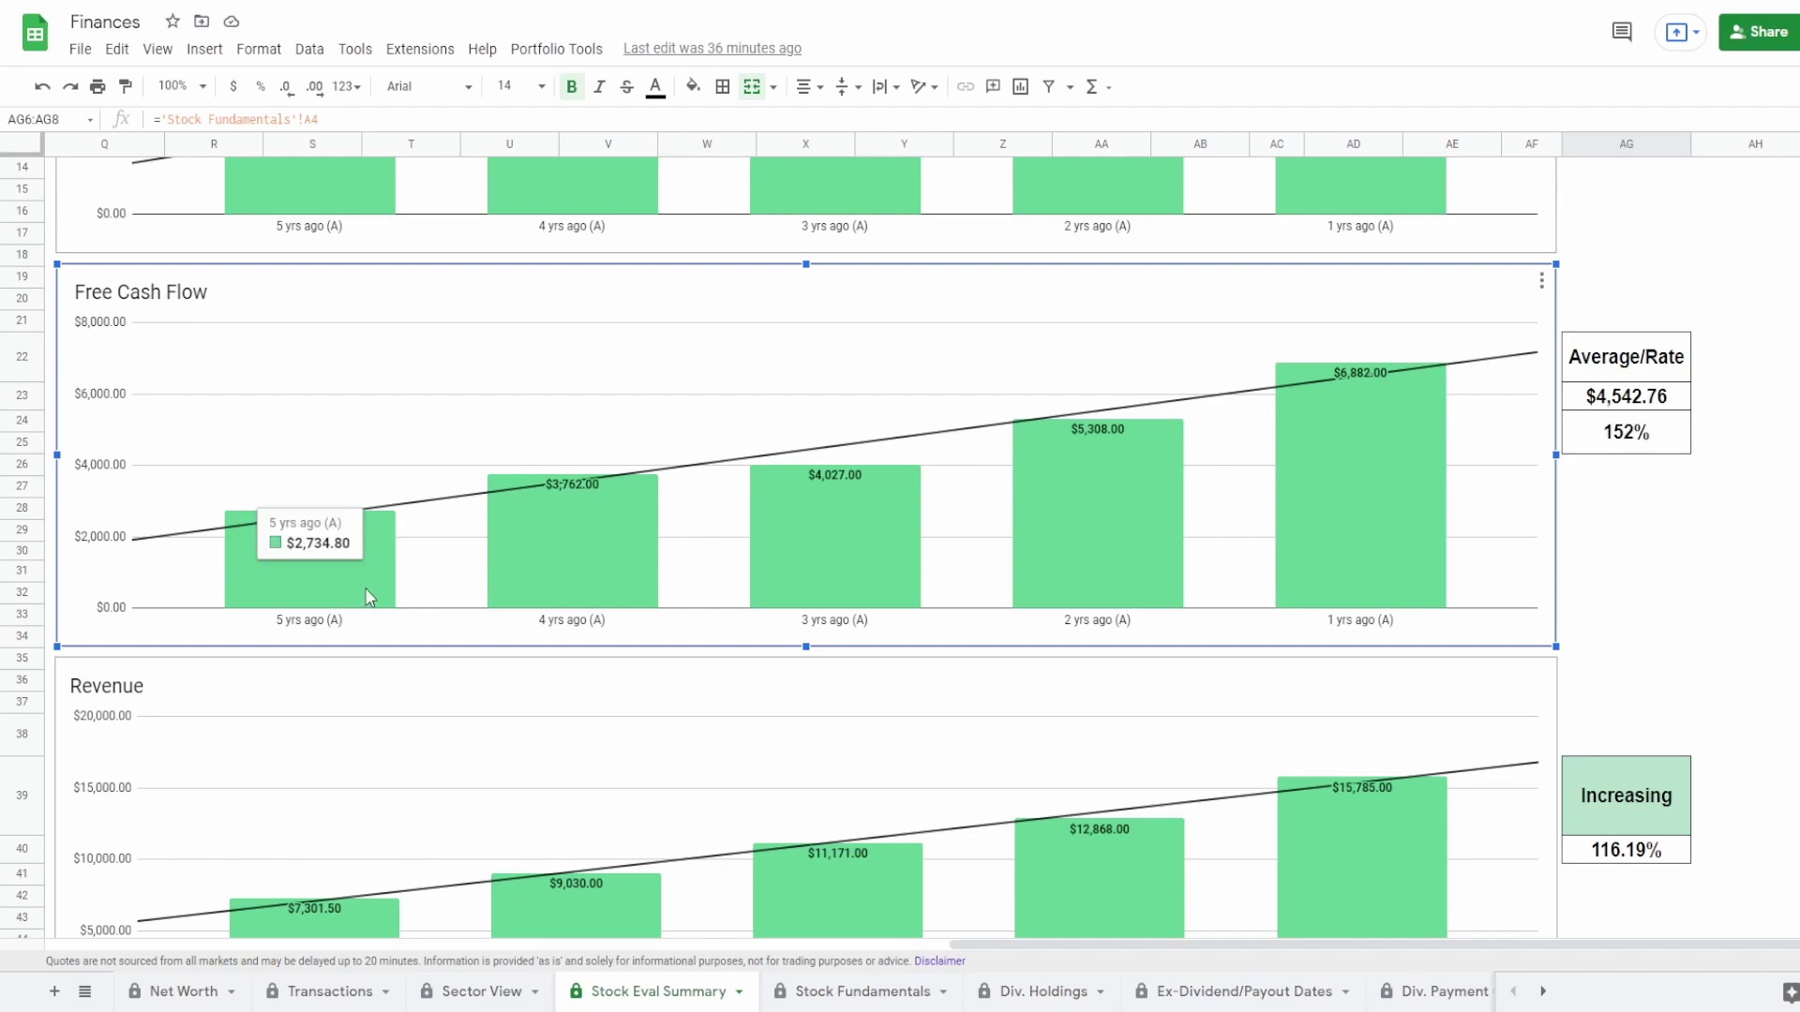
{"action": "mouse_move", "coordinate": [1315, 550]}
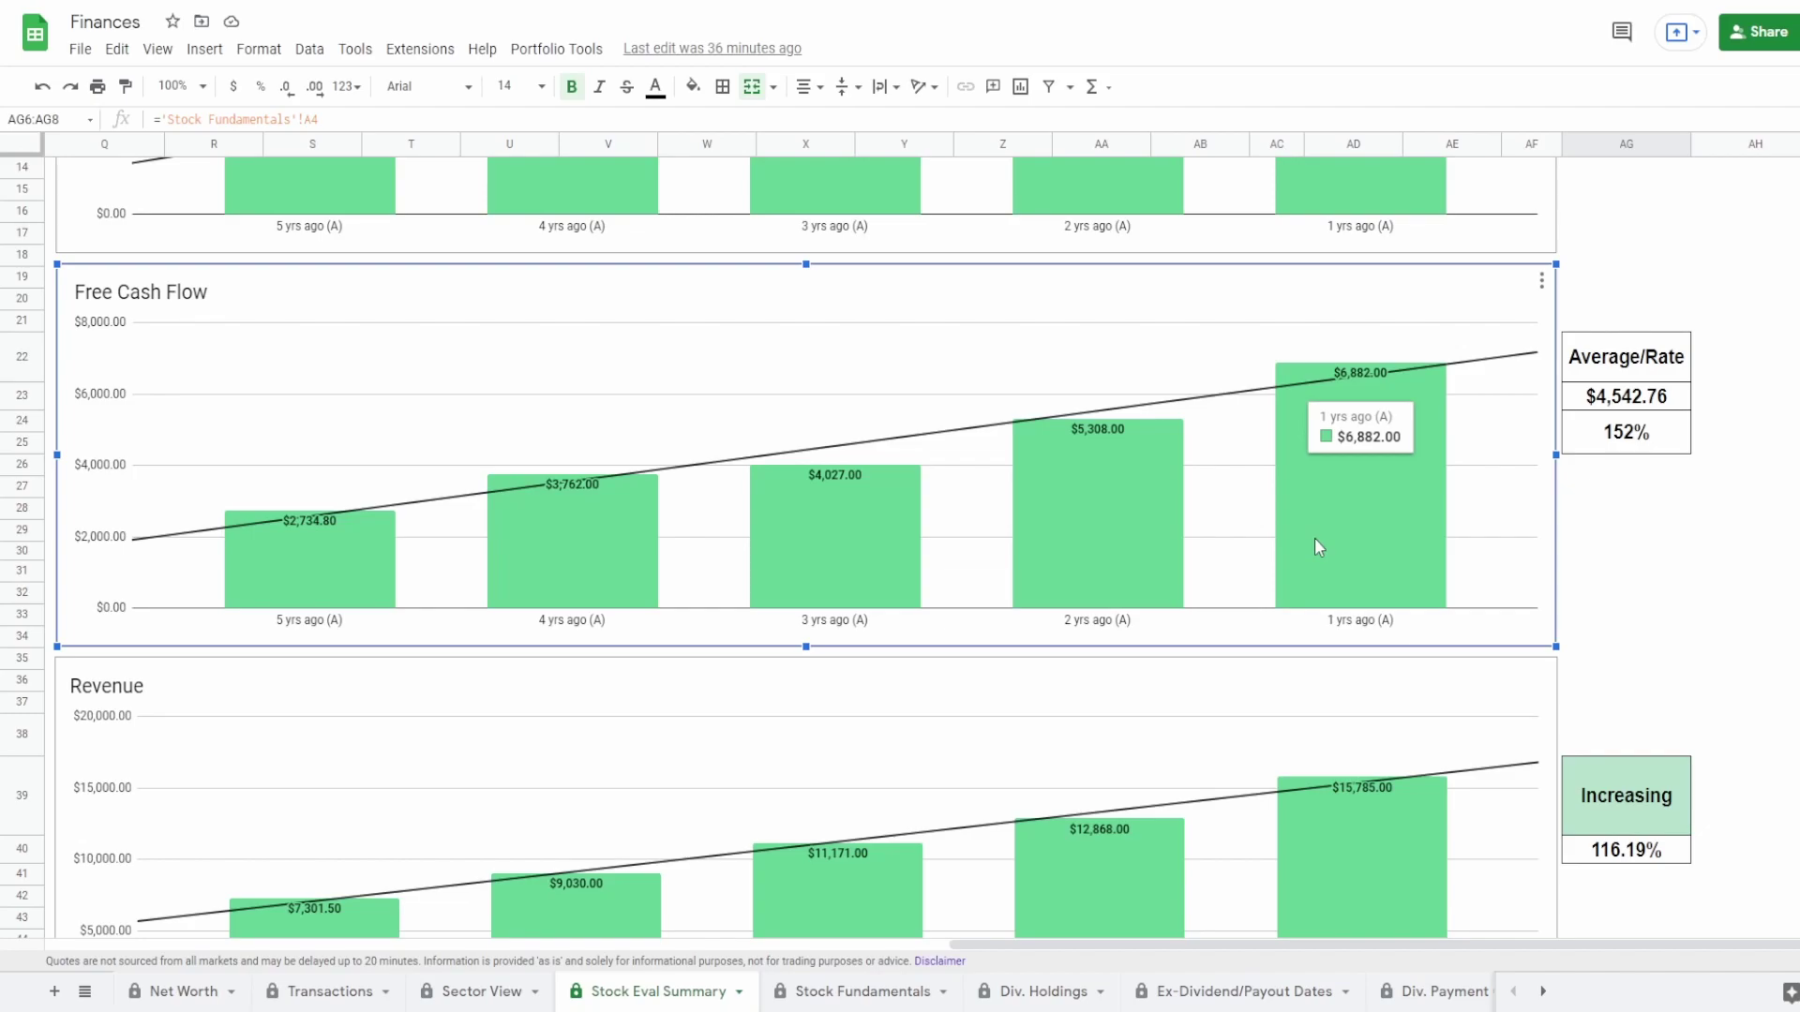
{"action": "left_click", "coordinate": [1646, 436]}
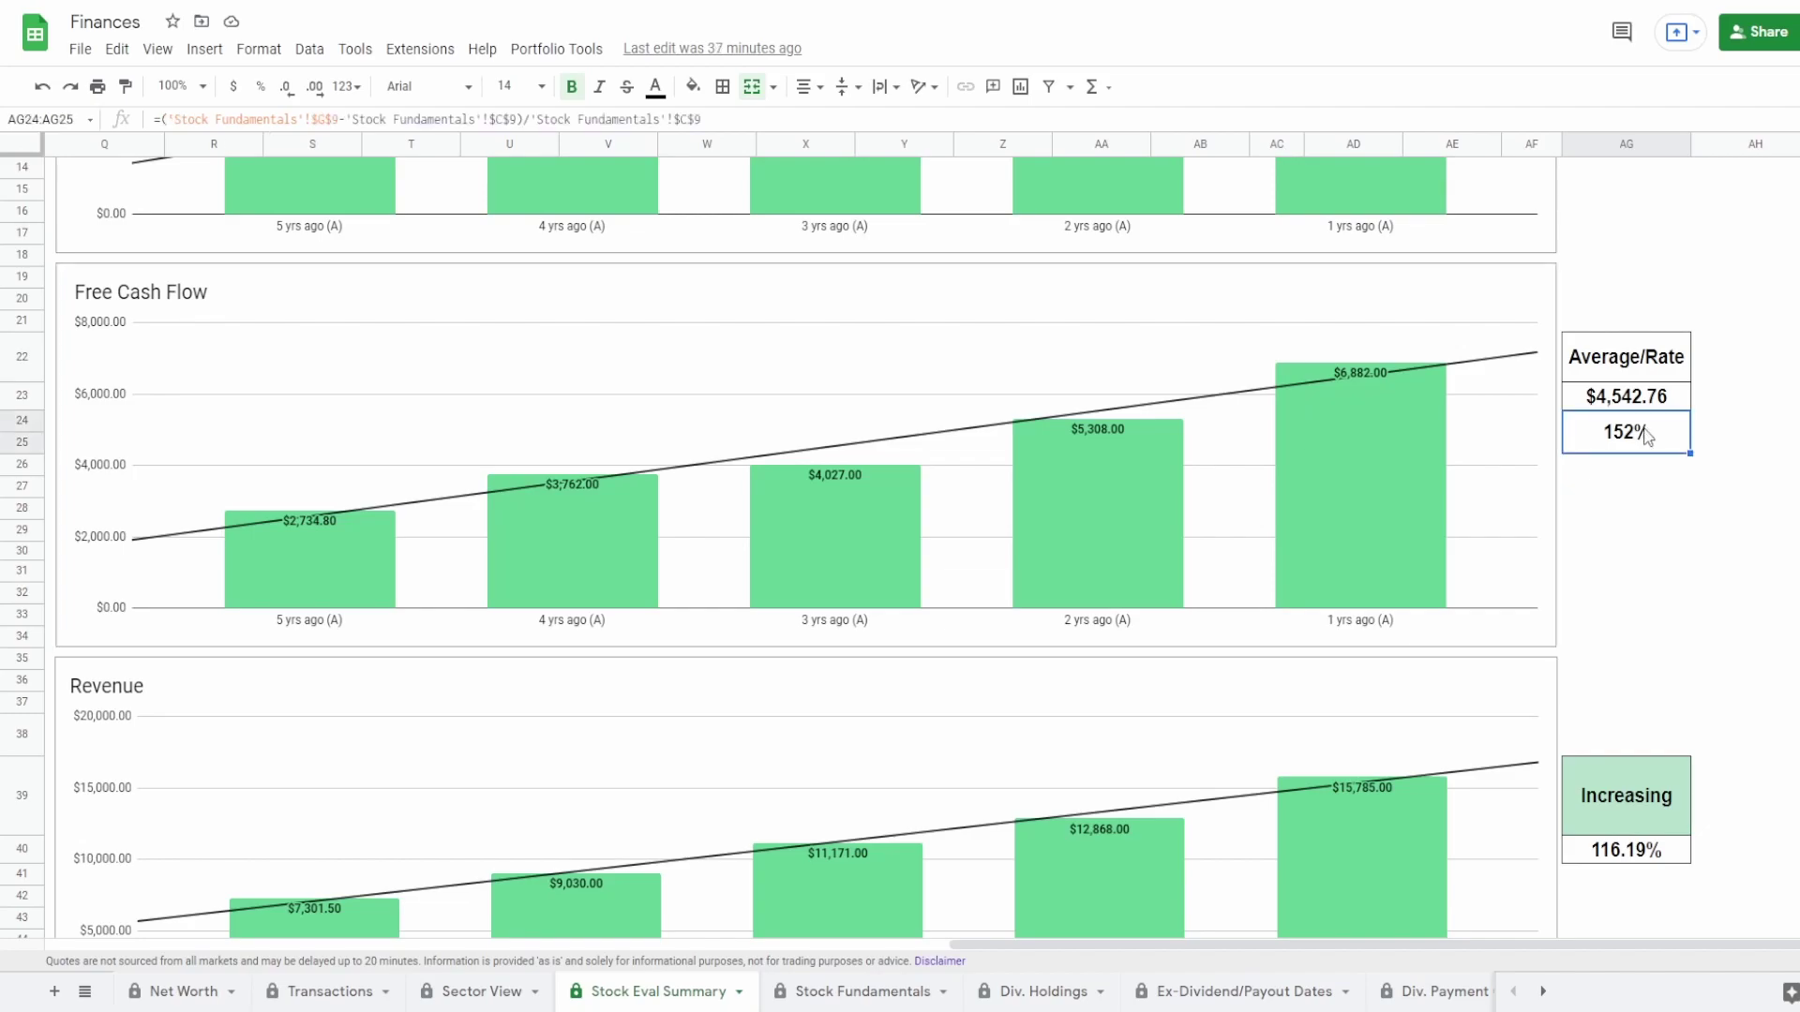
{"action": "left_click", "coordinate": [1678, 402]}
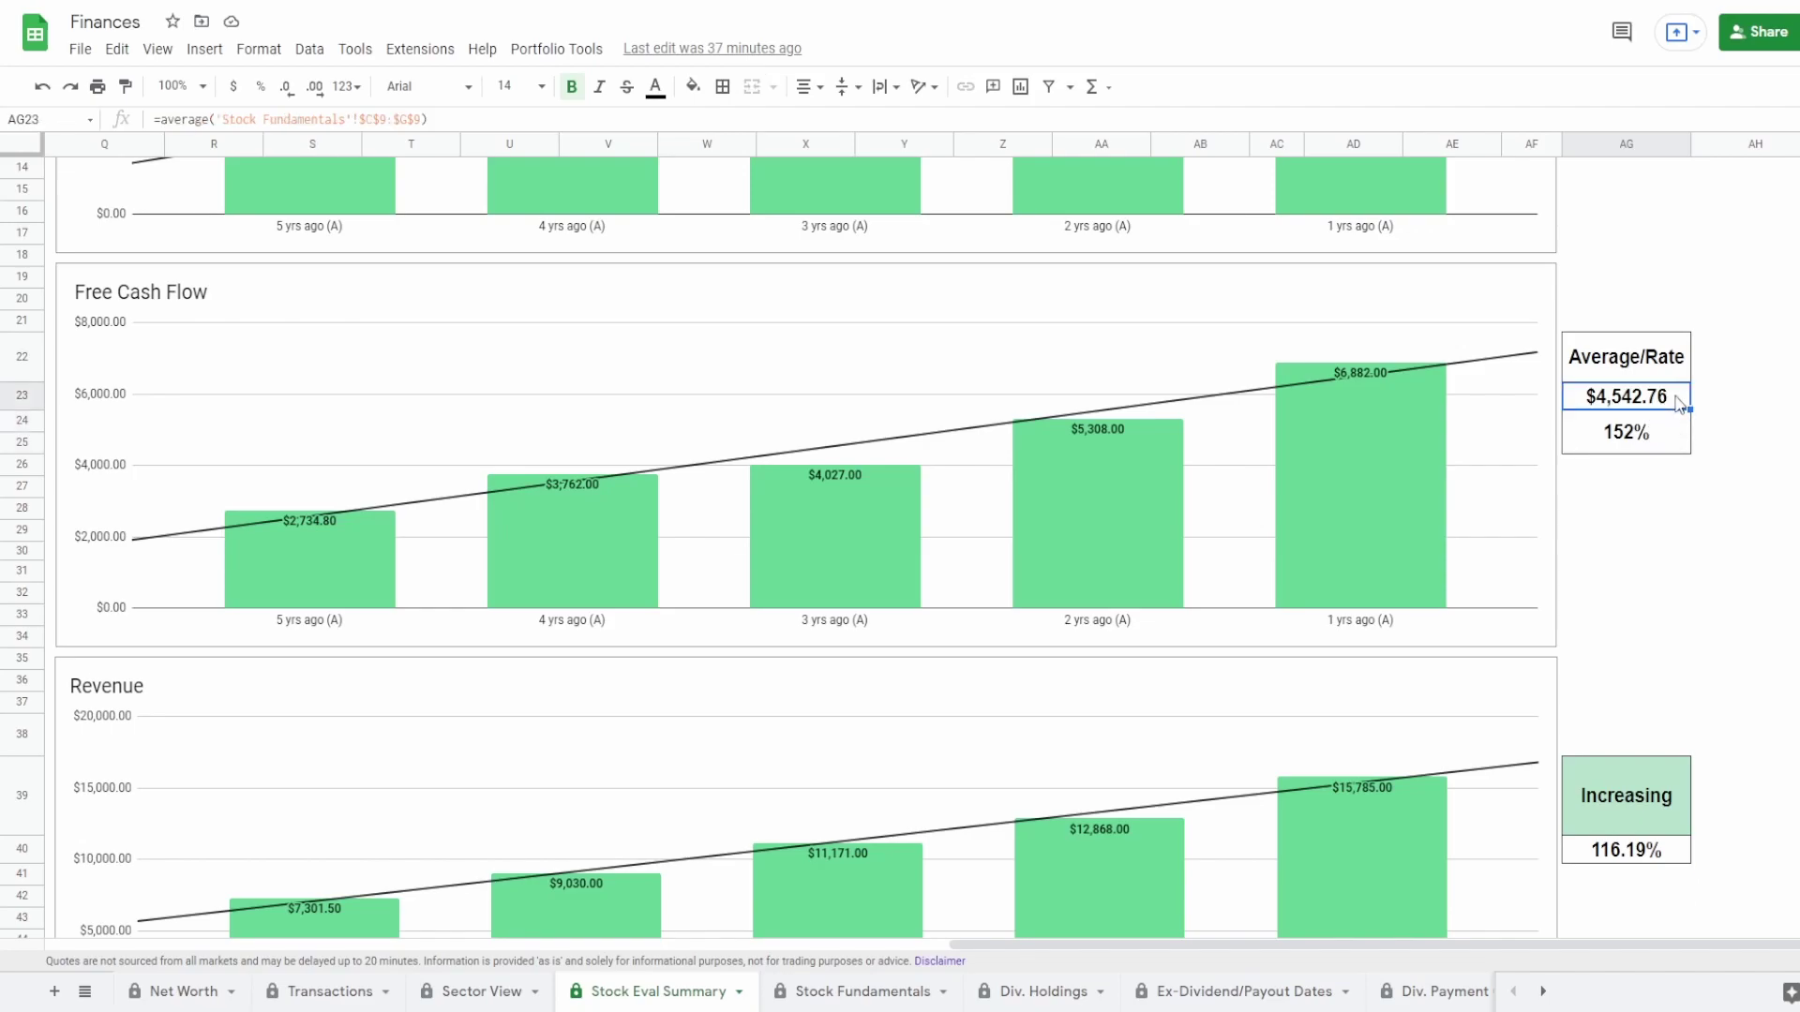
{"action": "left_click", "coordinate": [1202, 375]}
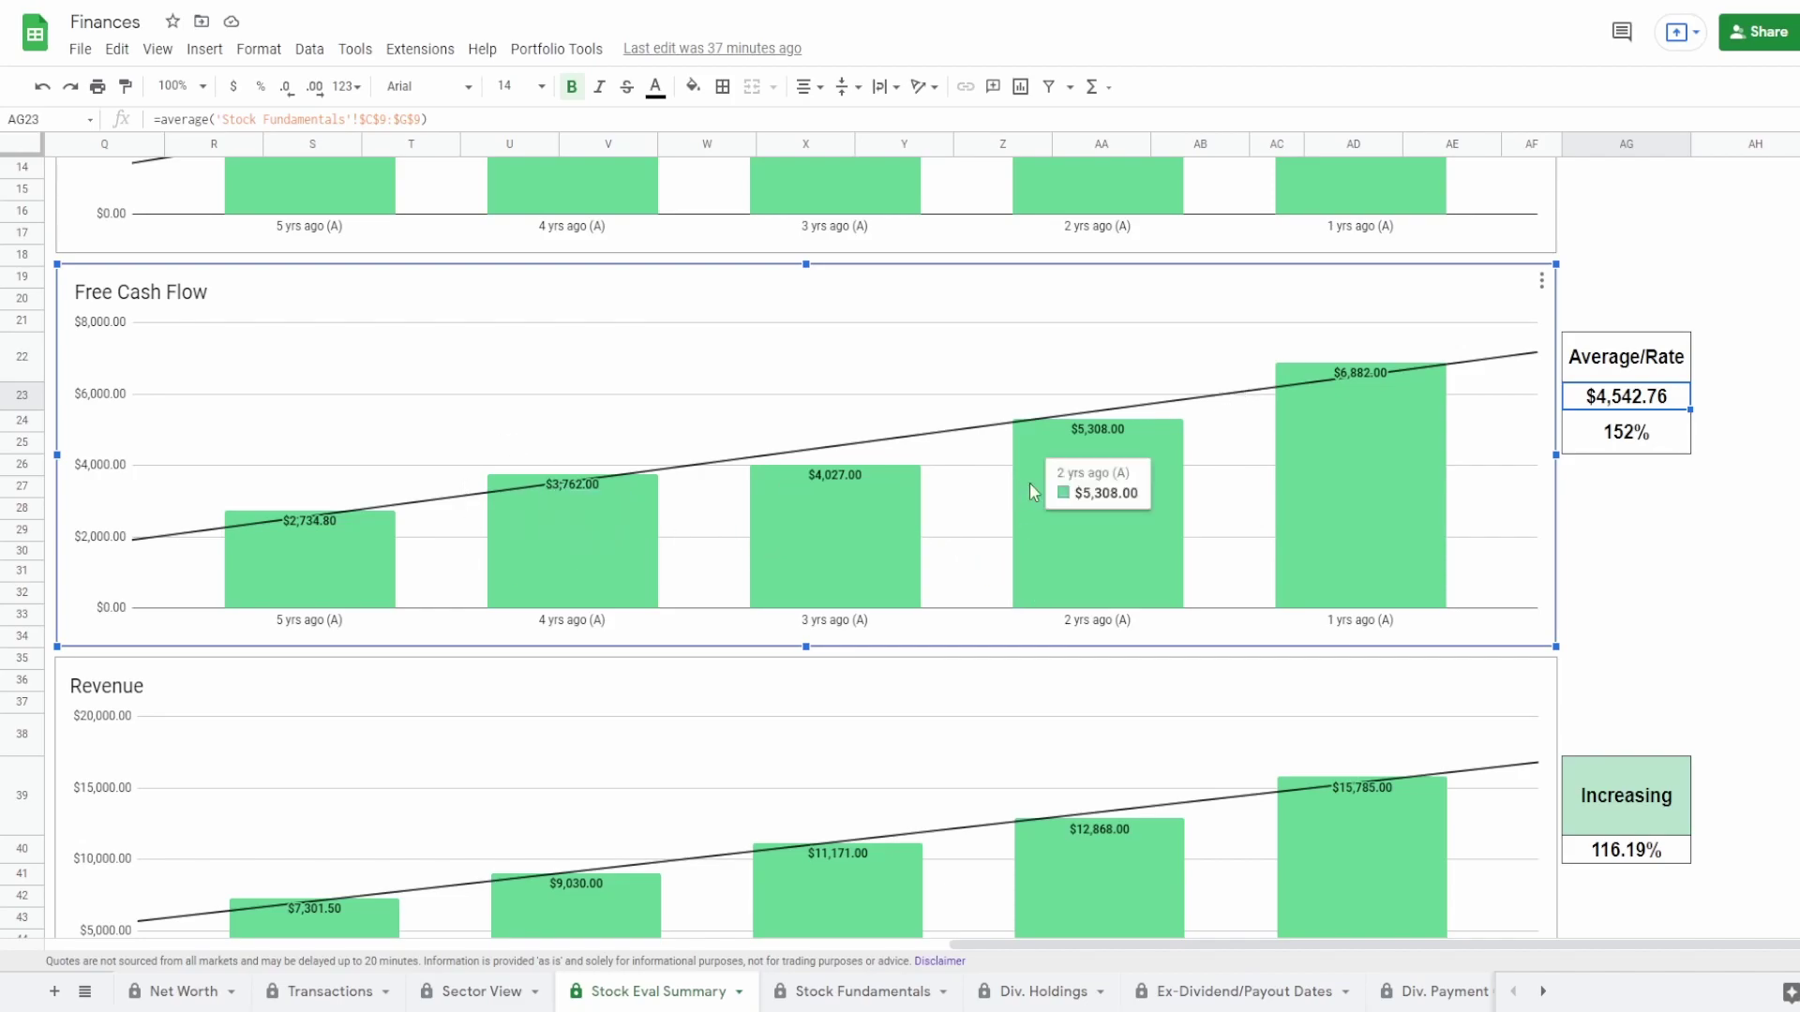
{"action": "mouse_move", "coordinate": [1386, 433]}
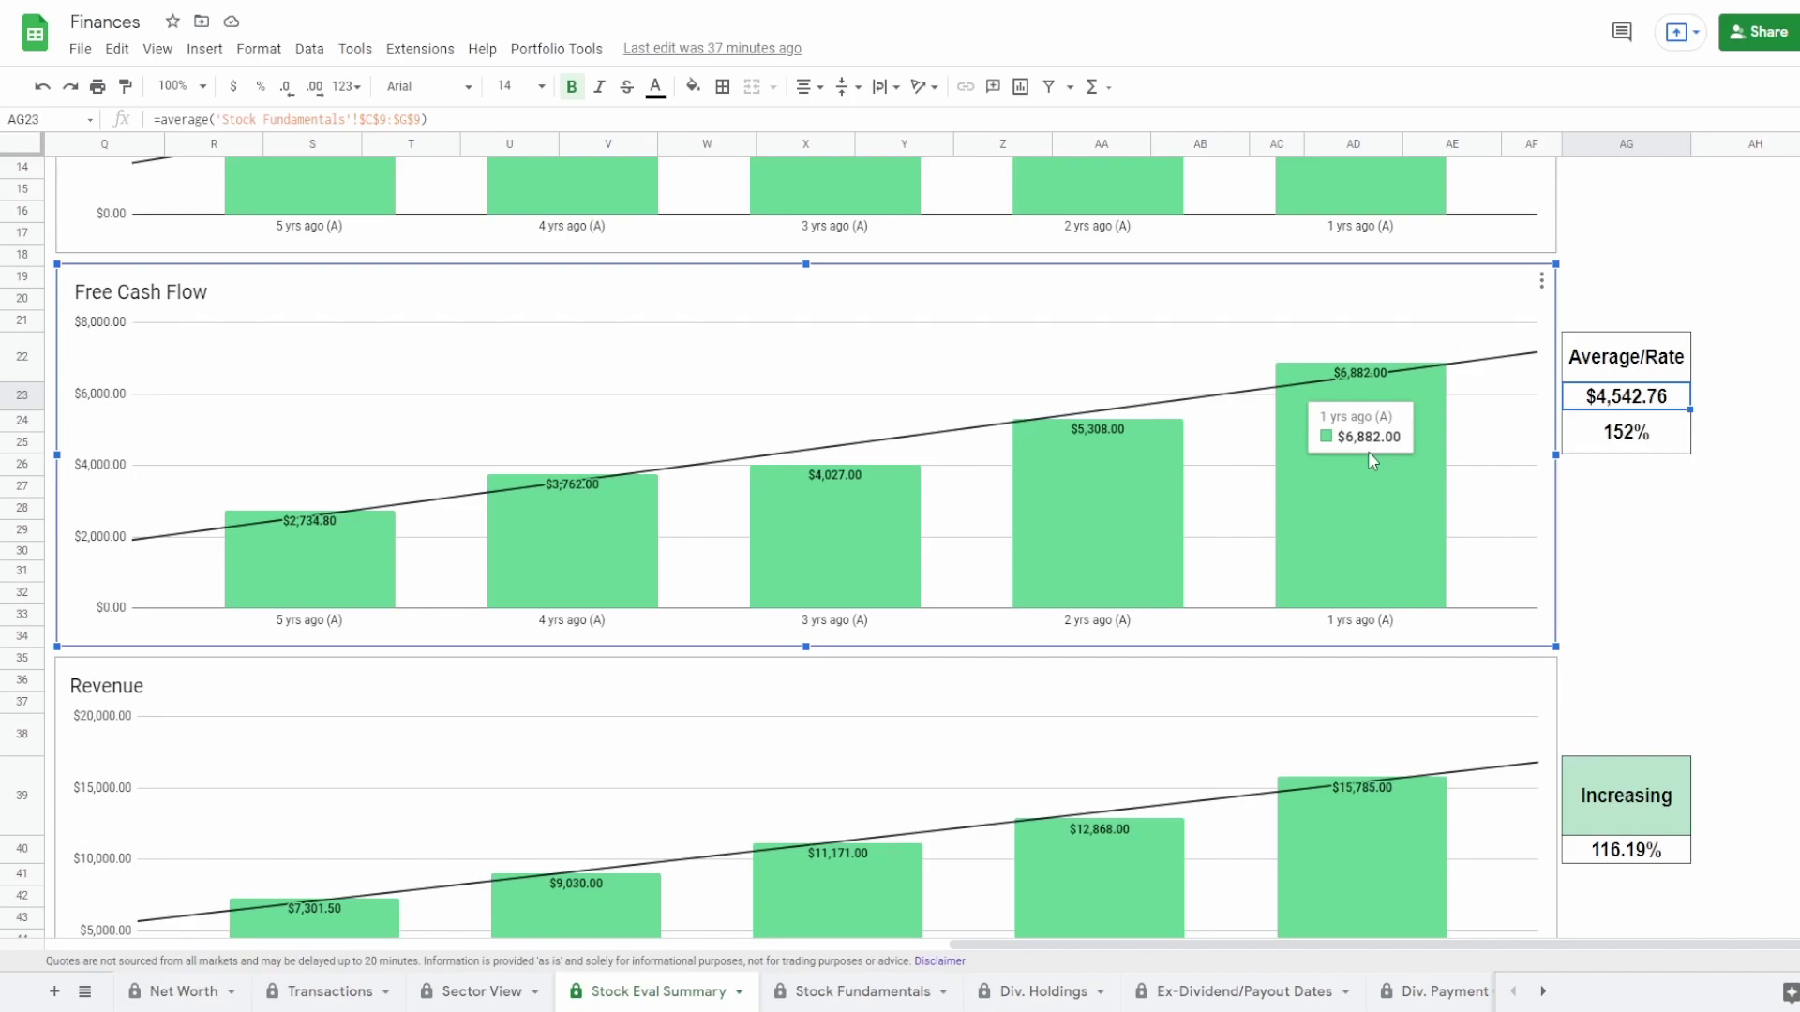
Step: Compare the Revenue chart's bars for five years ago and one year ago, and check the revenue growth rate cell
{"action": "scroll", "coordinate": [1368, 451], "scroll_direction": "down", "scroll_amount": 3}
{"action": "mouse_move", "coordinate": [325, 707]}
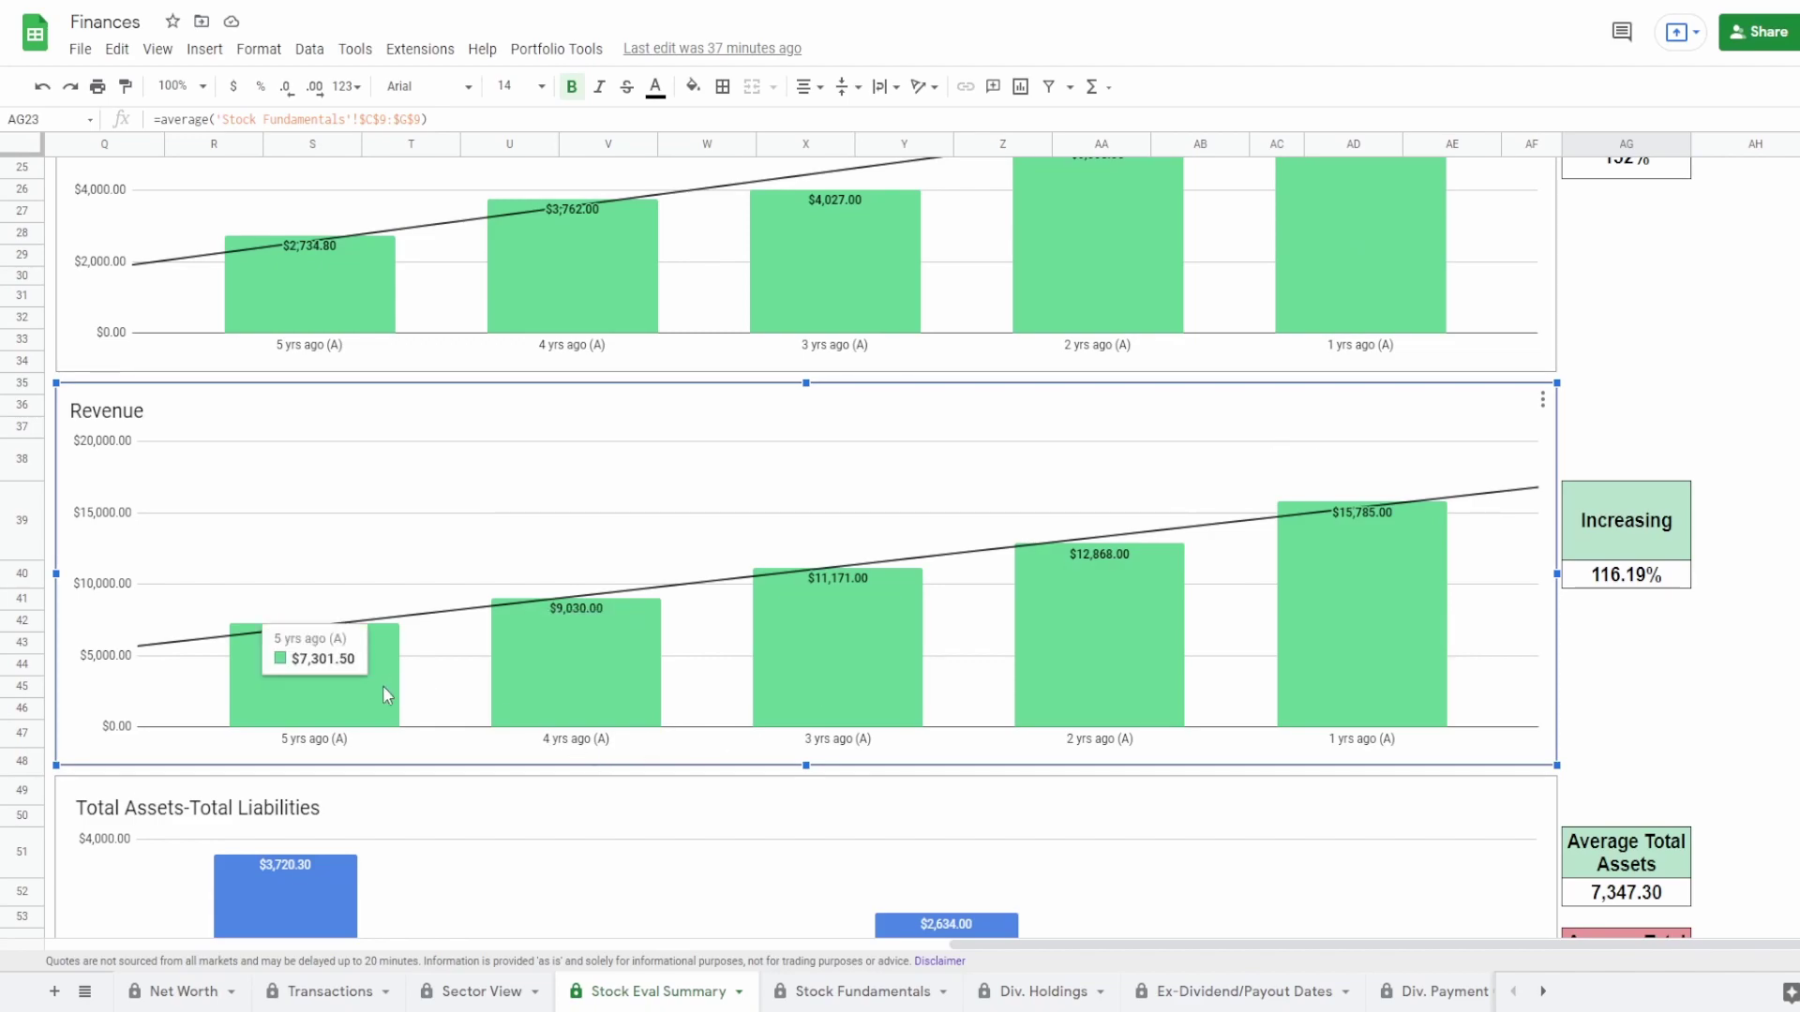
{"action": "mouse_move", "coordinate": [1371, 698]}
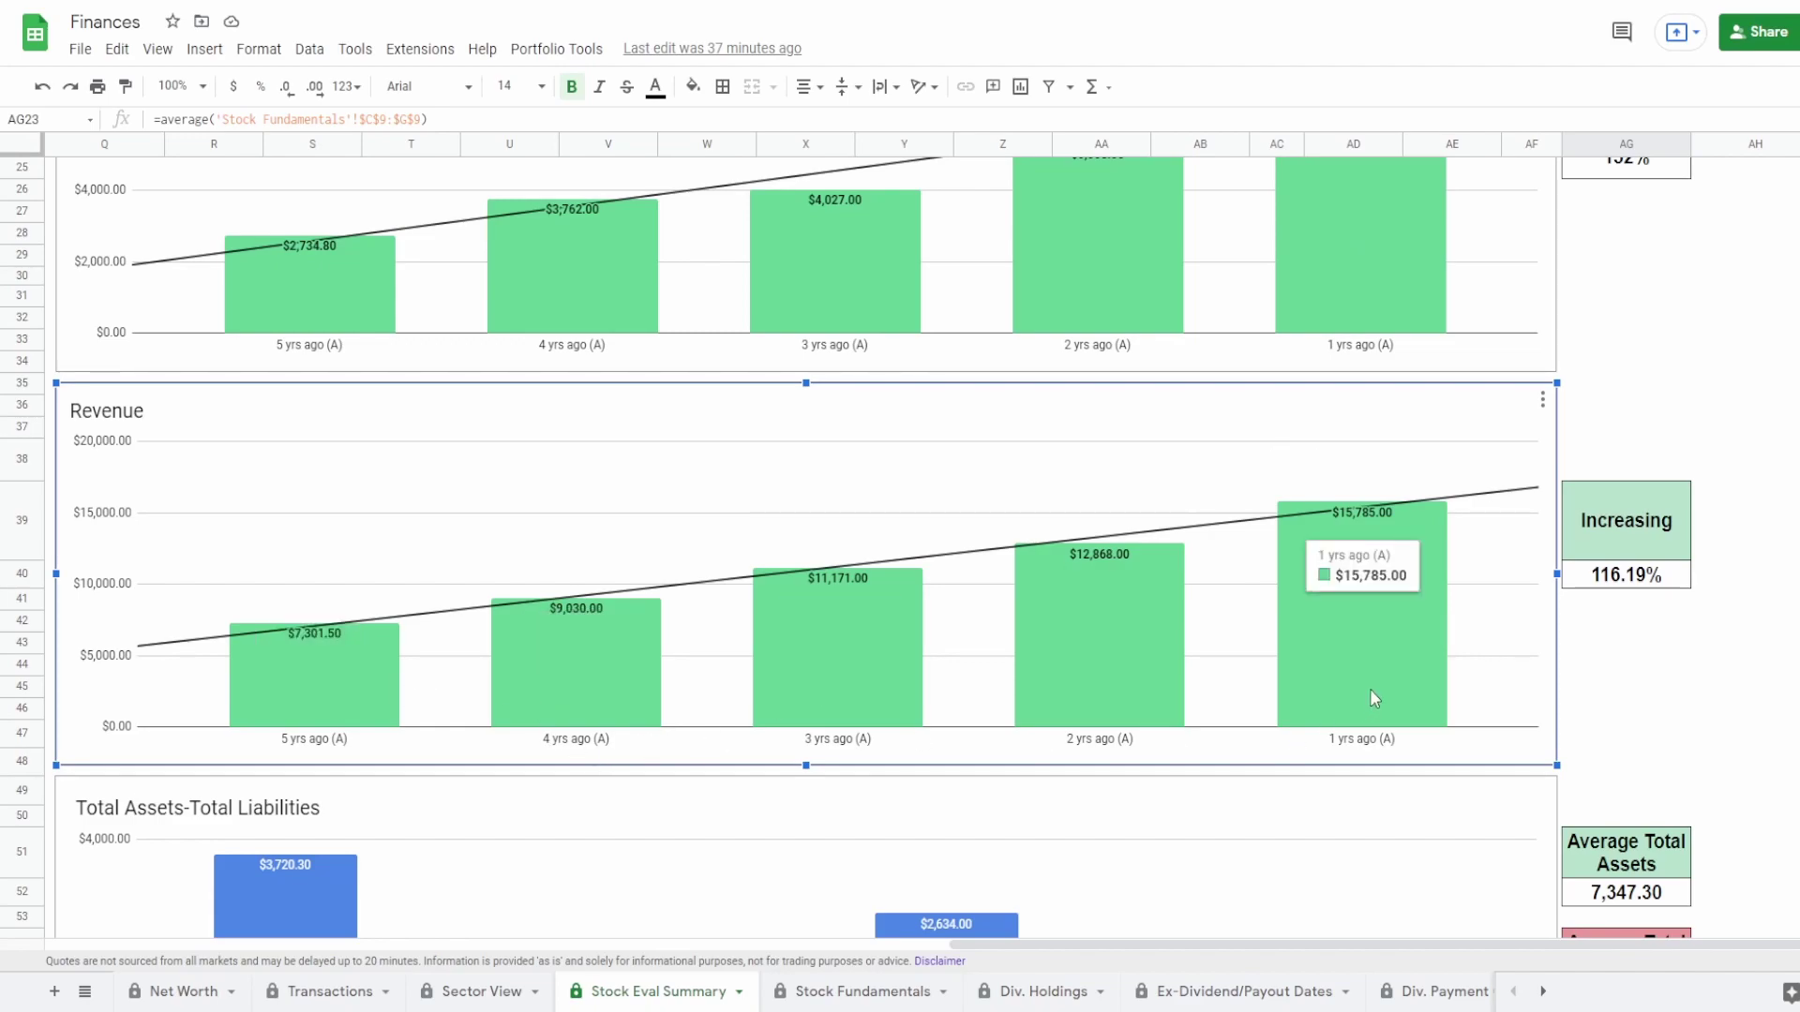
{"action": "left_click", "coordinate": [1612, 581]}
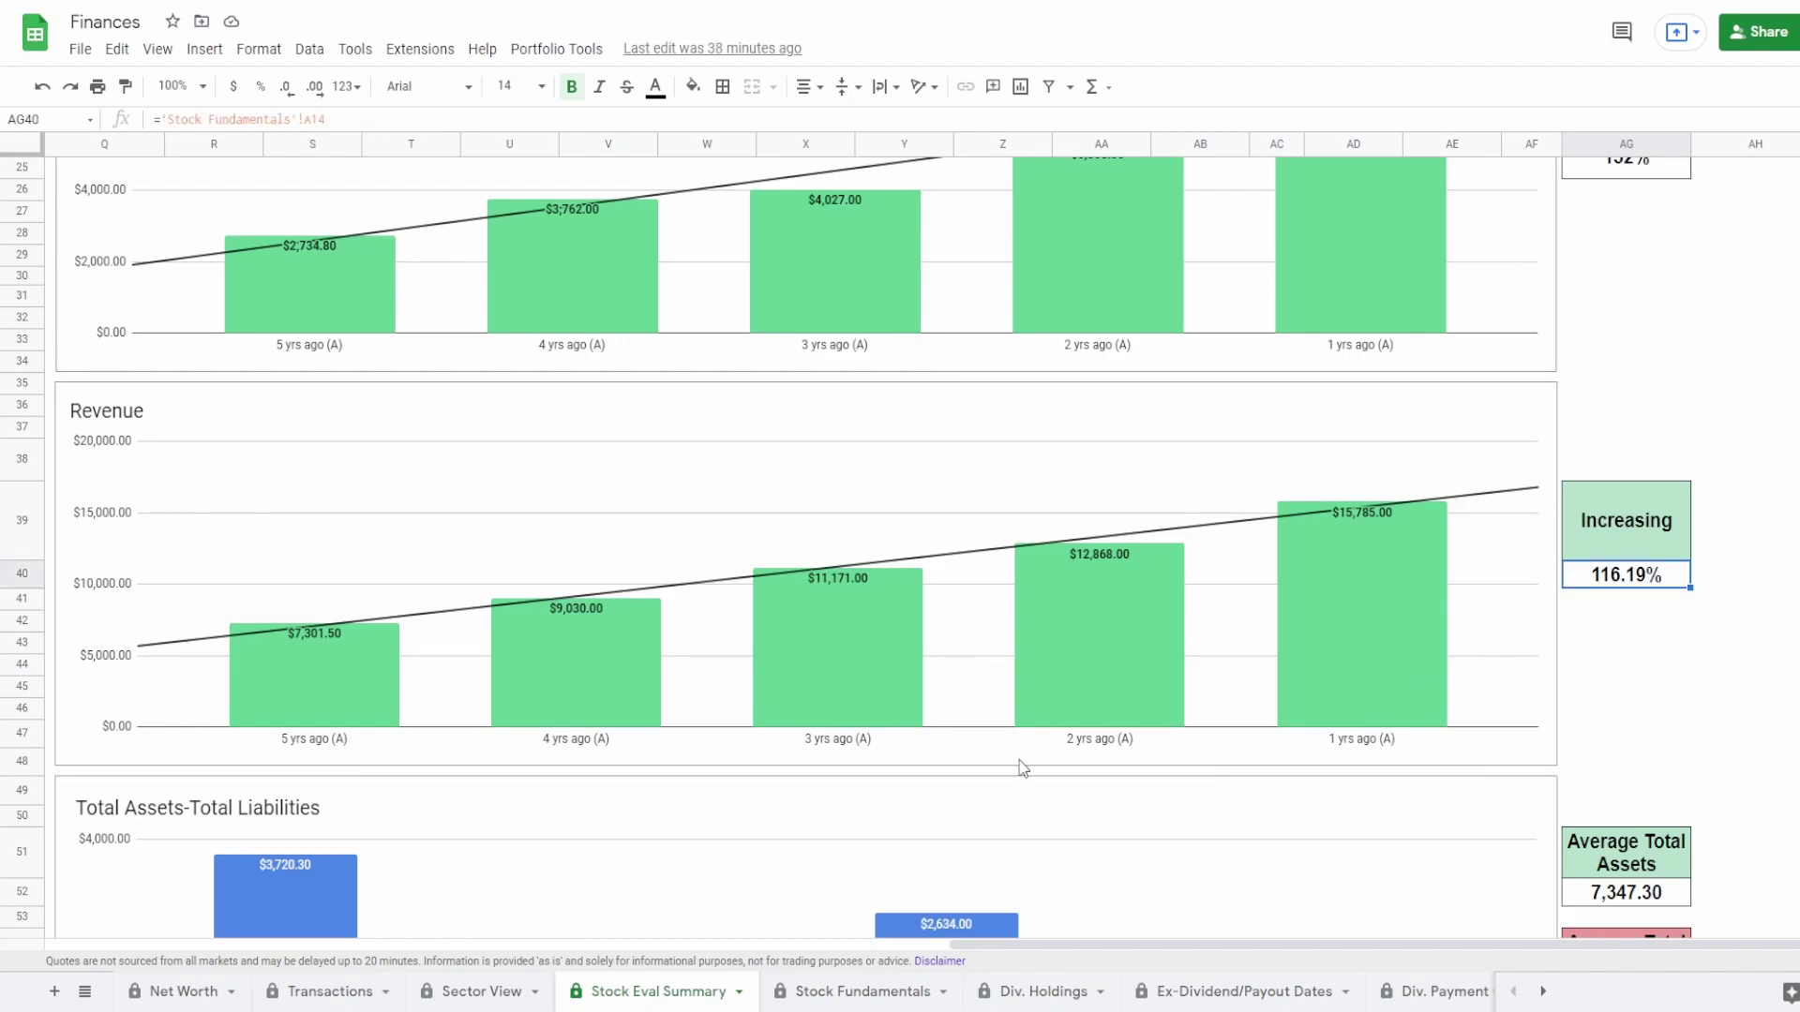
{"action": "left_click", "coordinate": [842, 516]}
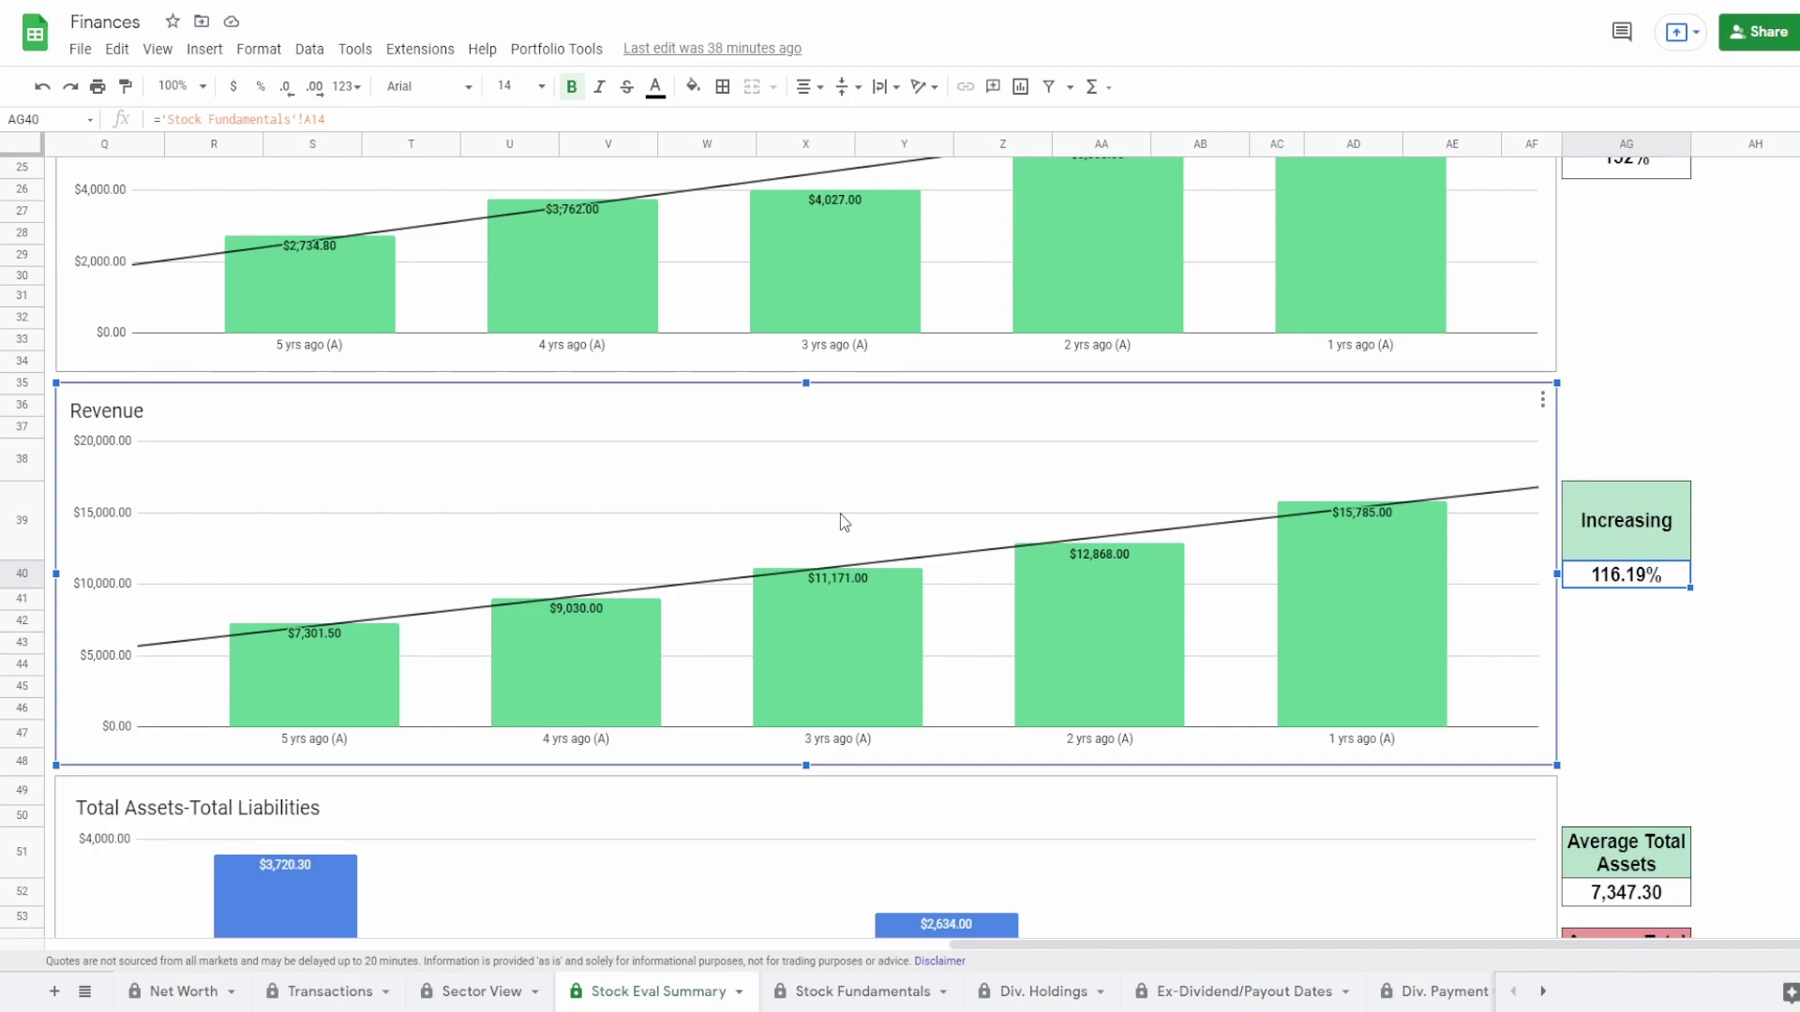
Step: Review the Total Assets-Total Liabilities chart and the cells for average total assets, average total liabilities and their difference
{"action": "scroll", "coordinate": [840, 513], "scroll_direction": "down", "scroll_amount": 5}
{"action": "left_click", "coordinate": [1157, 486]}
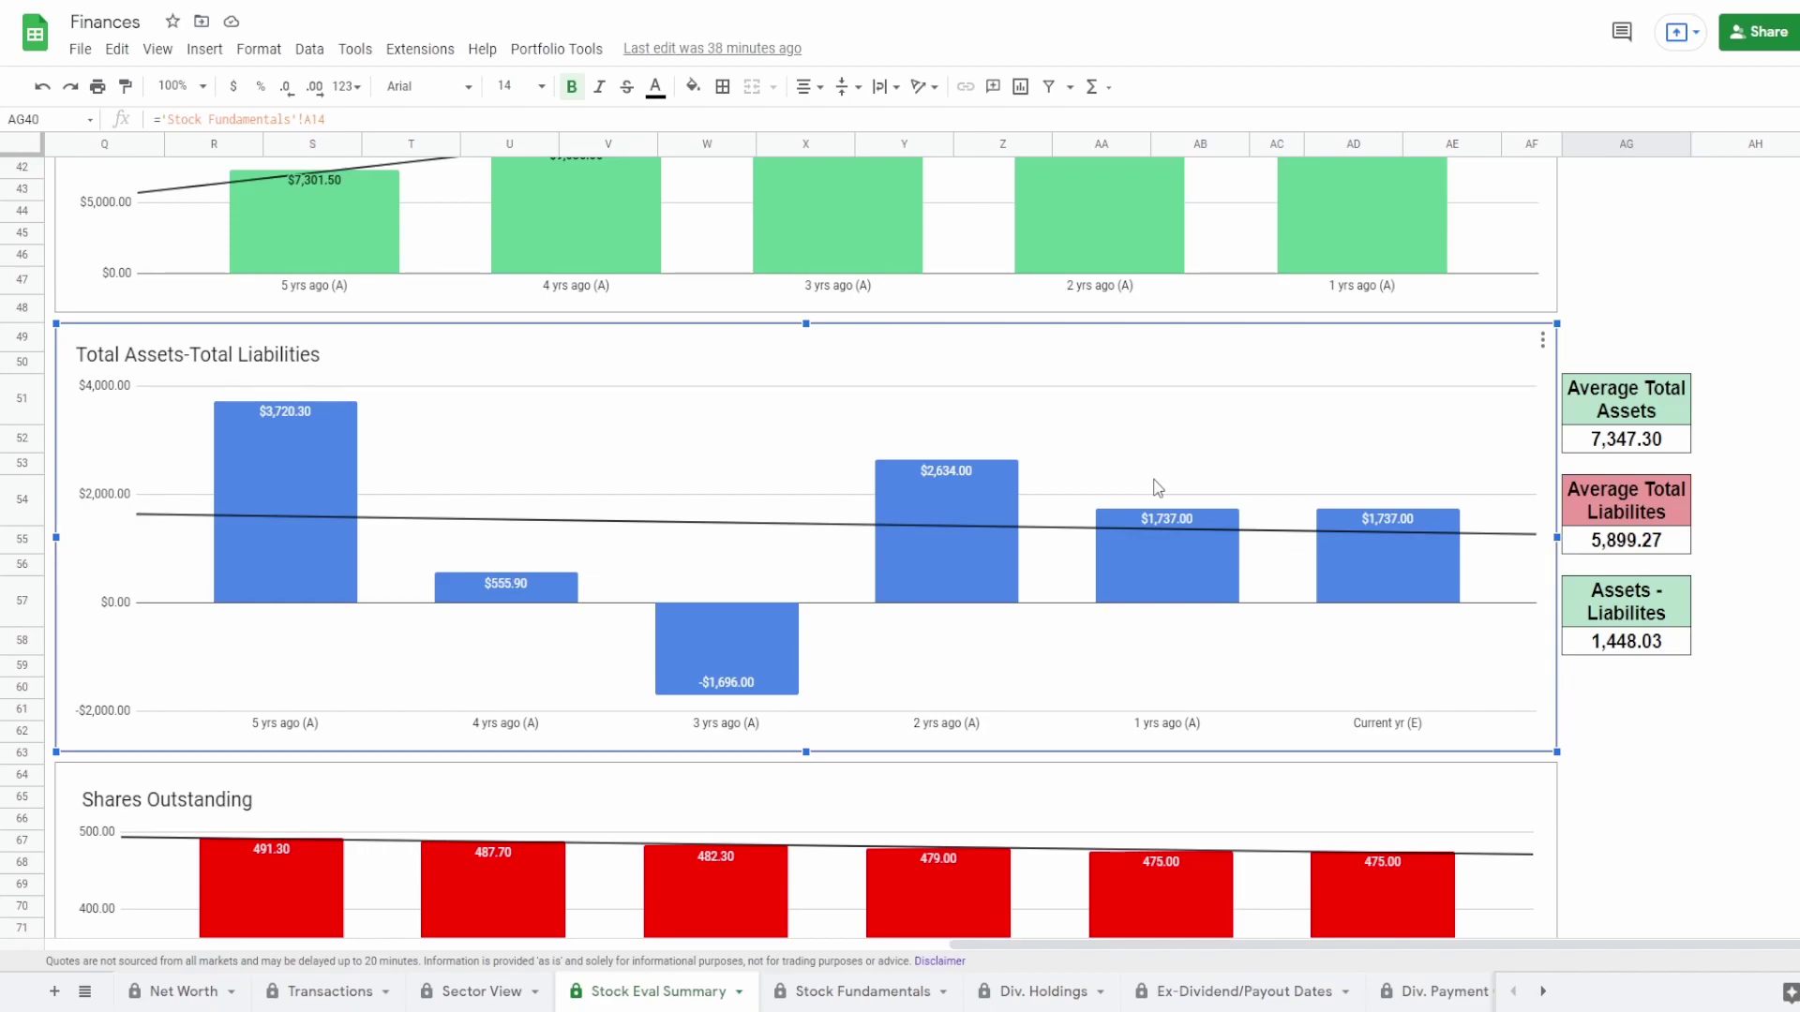
{"action": "mouse_move", "coordinate": [1387, 576]}
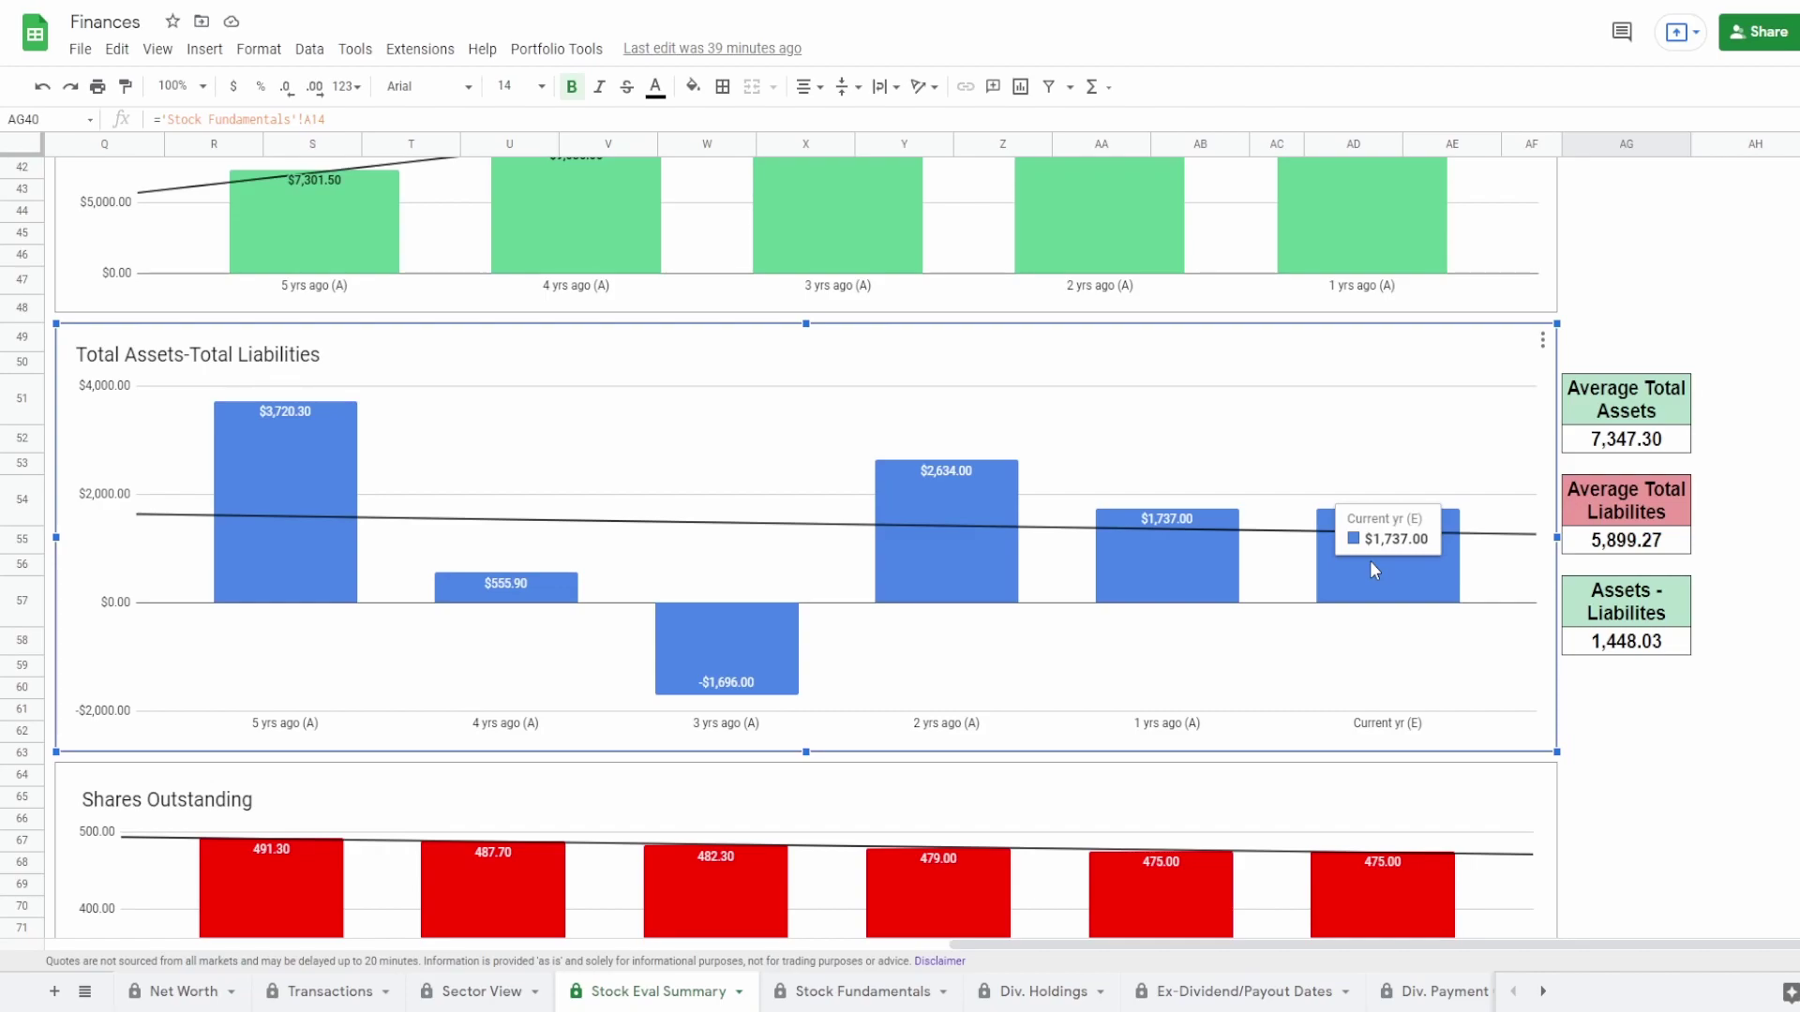
{"action": "left_click", "coordinate": [1603, 448]}
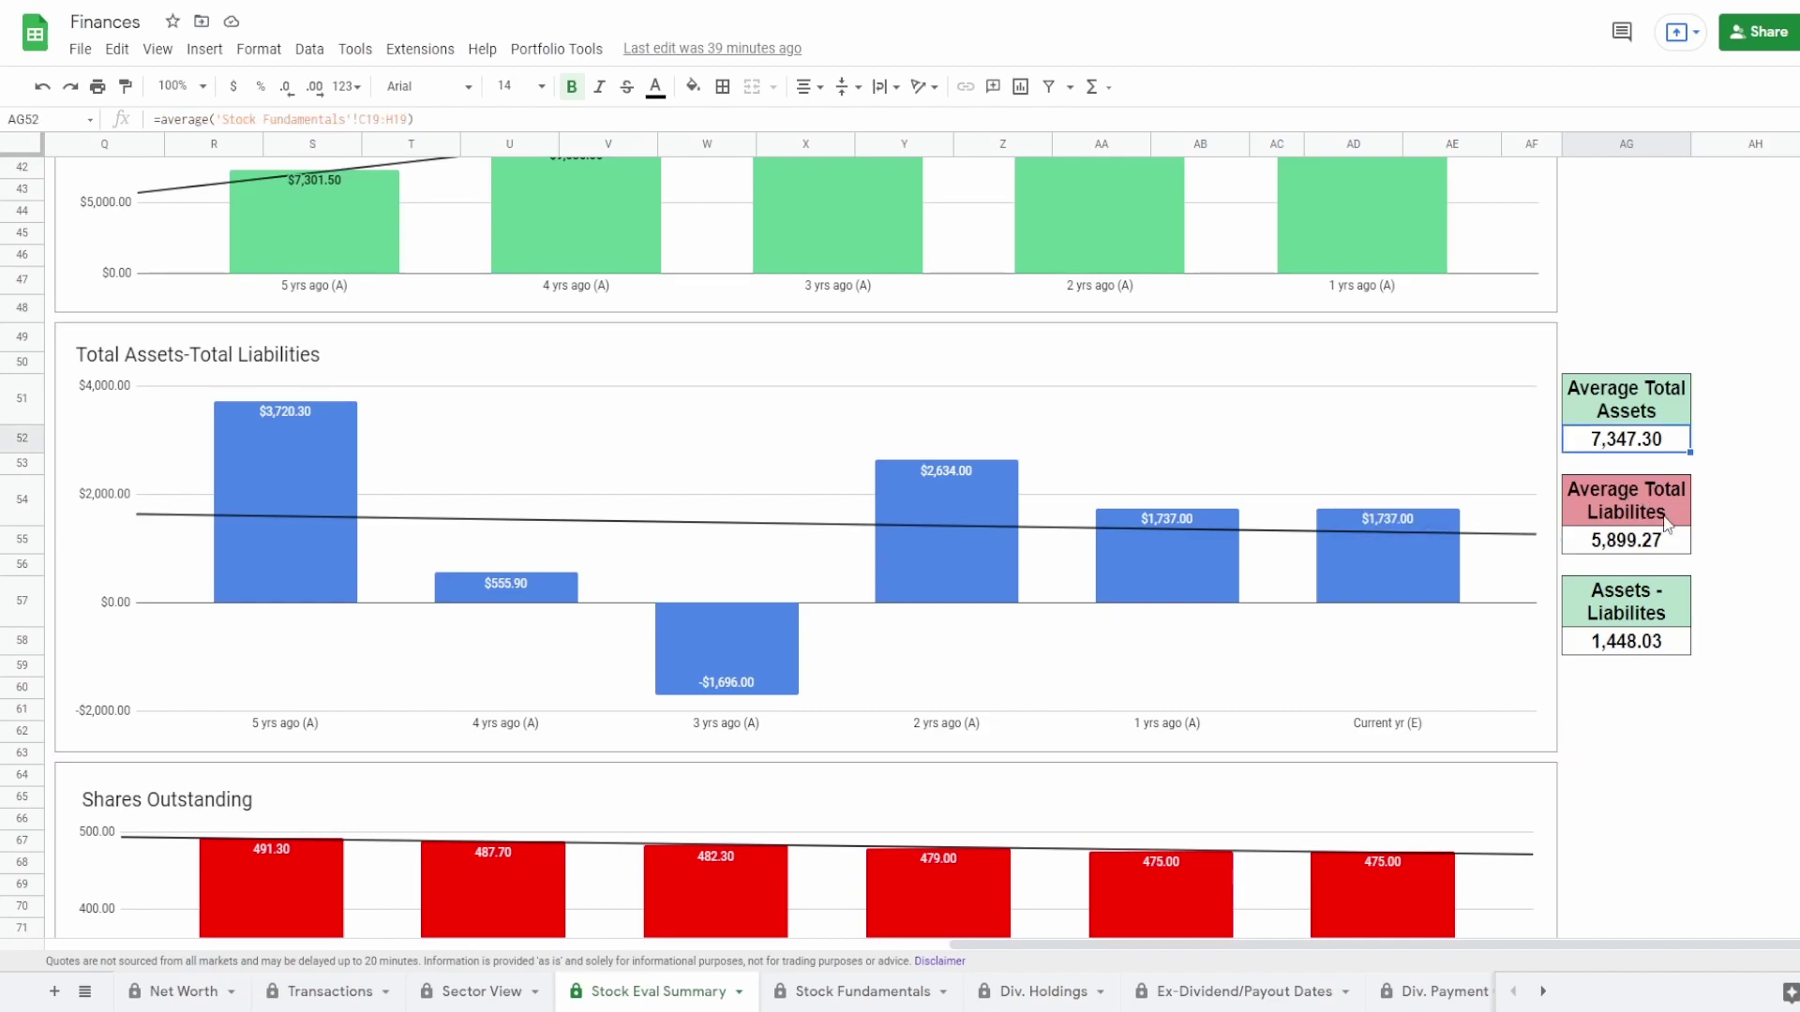
{"action": "left_click", "coordinate": [1676, 550]}
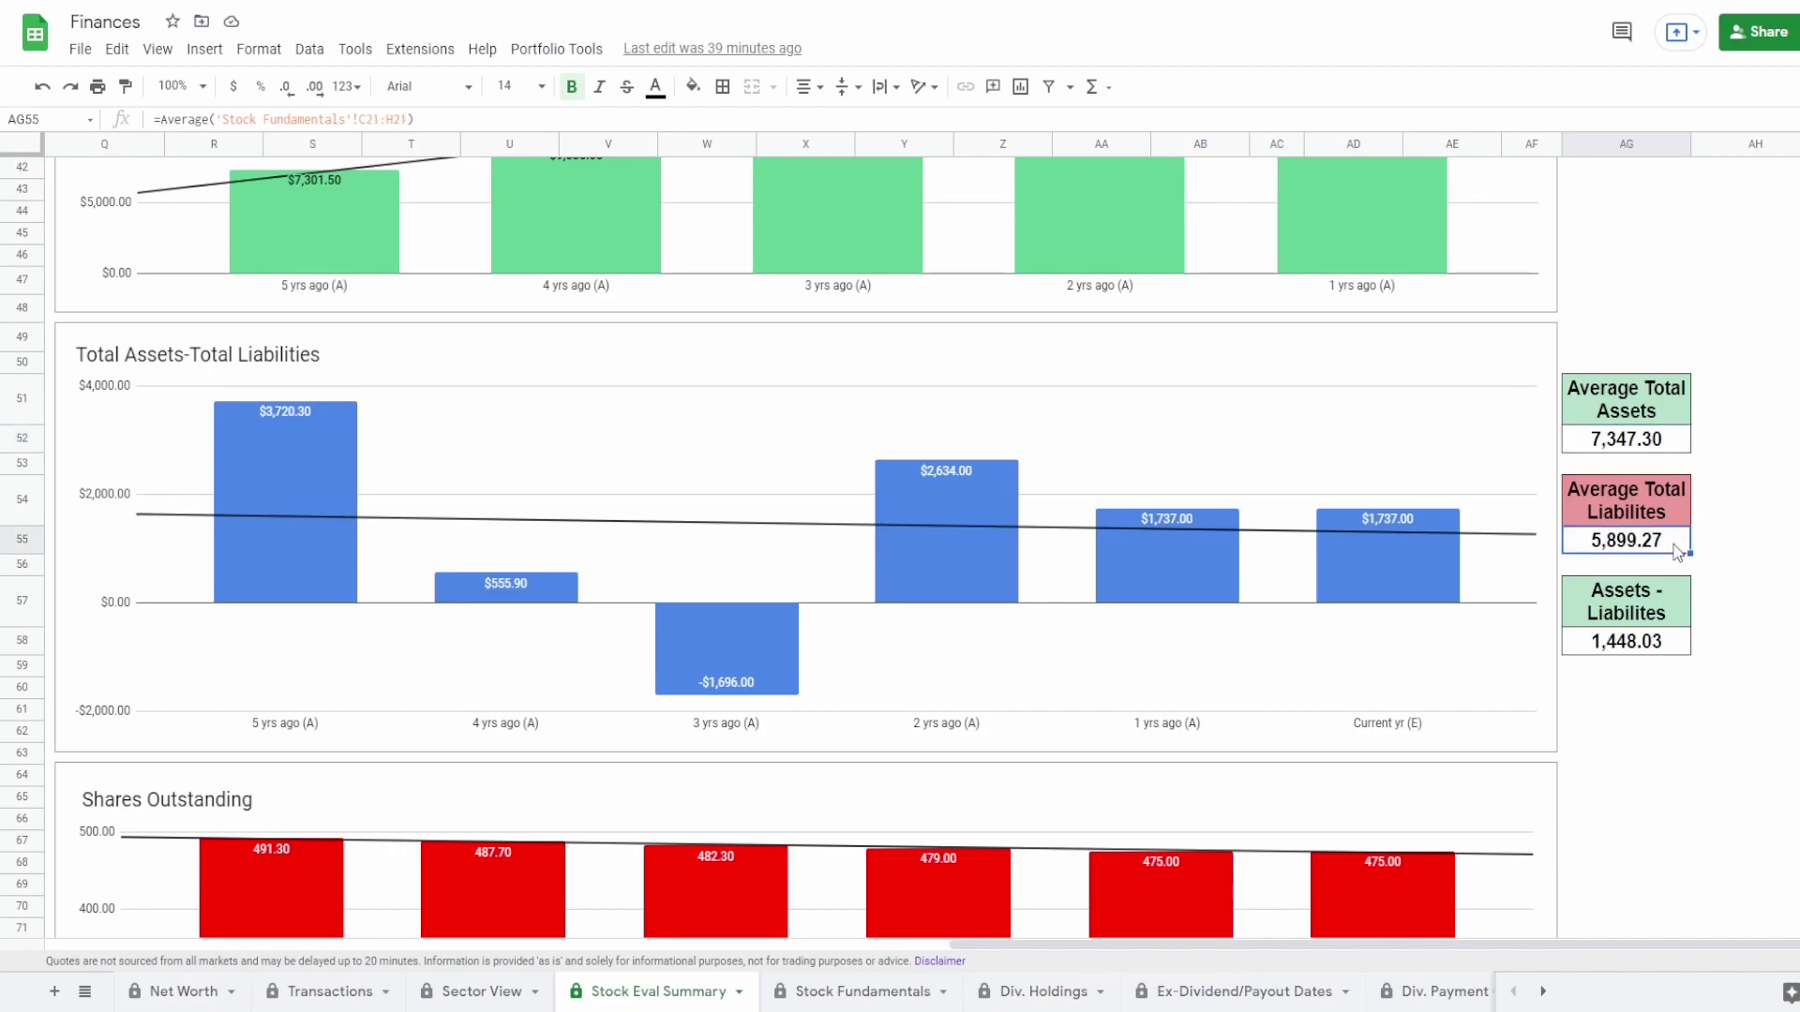
{"action": "left_click", "coordinate": [1647, 647]}
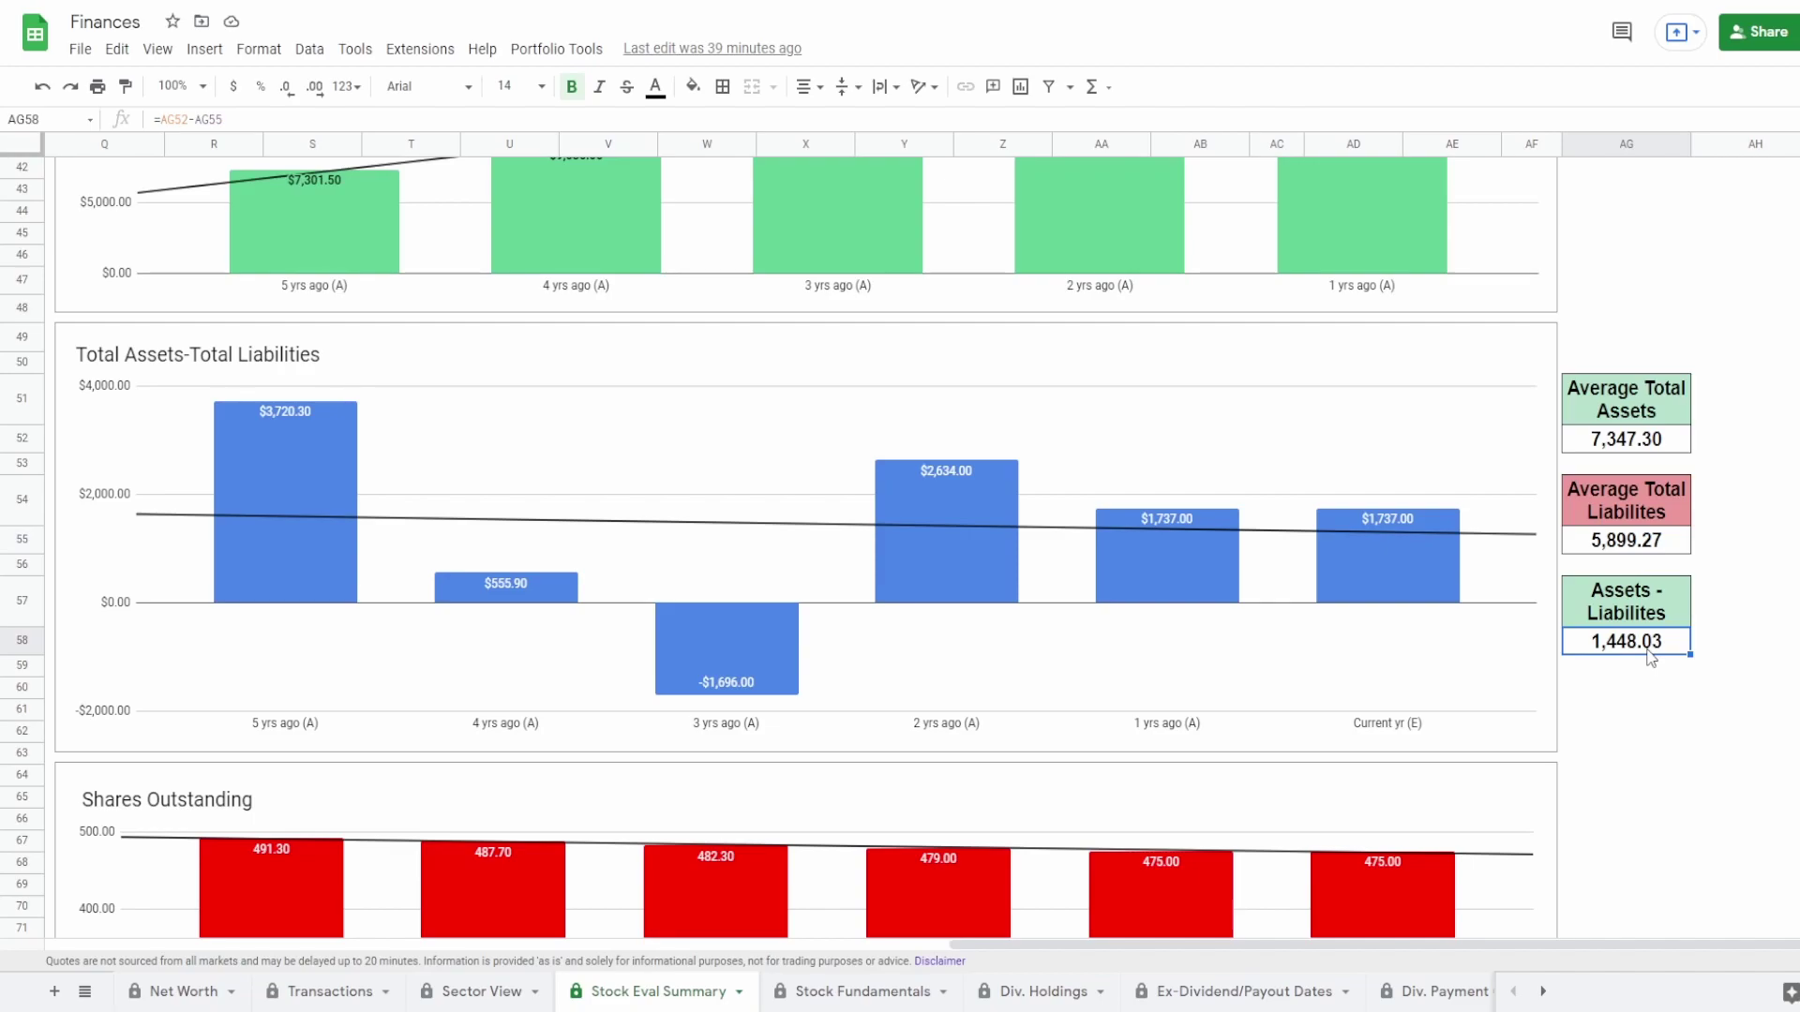
Step: Examine the Shares Outstanding chart's trend from five years ago to the current-year estimate
{"action": "scroll", "coordinate": [1649, 656], "scroll_direction": "down", "scroll_amount": 5}
{"action": "left_click", "coordinate": [1557, 686]}
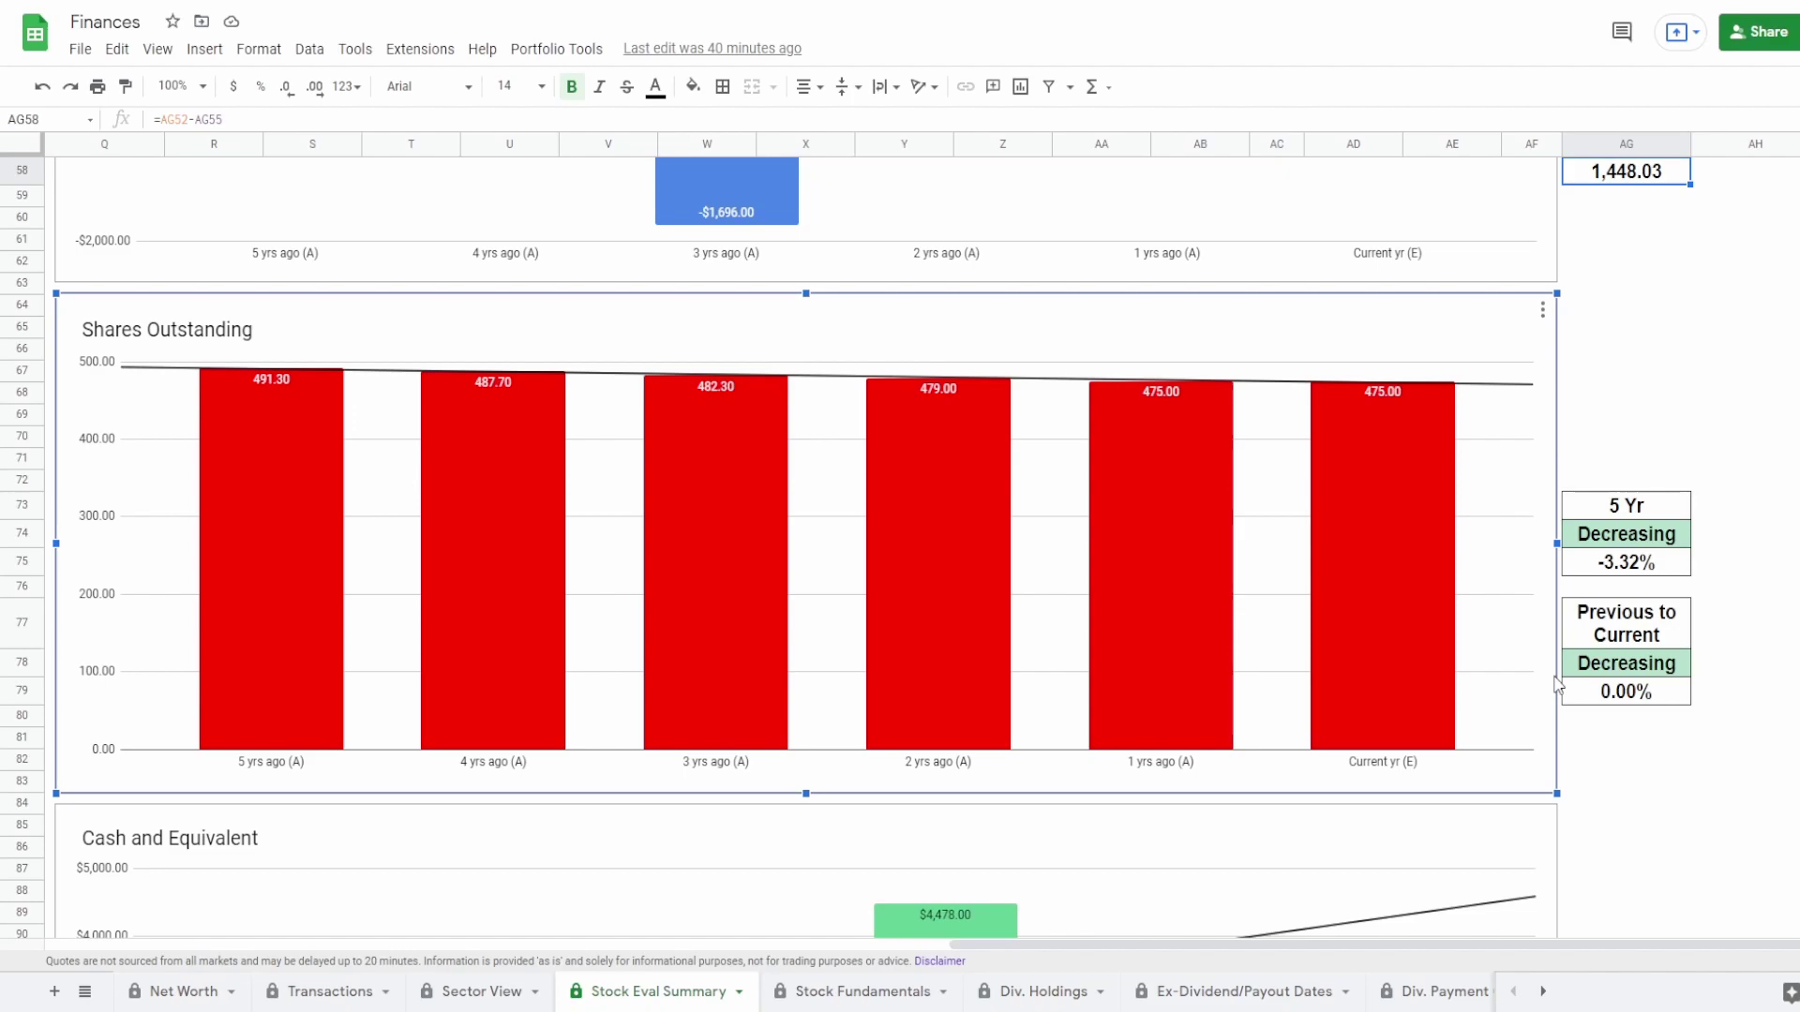
{"action": "mouse_move", "coordinate": [652, 641]}
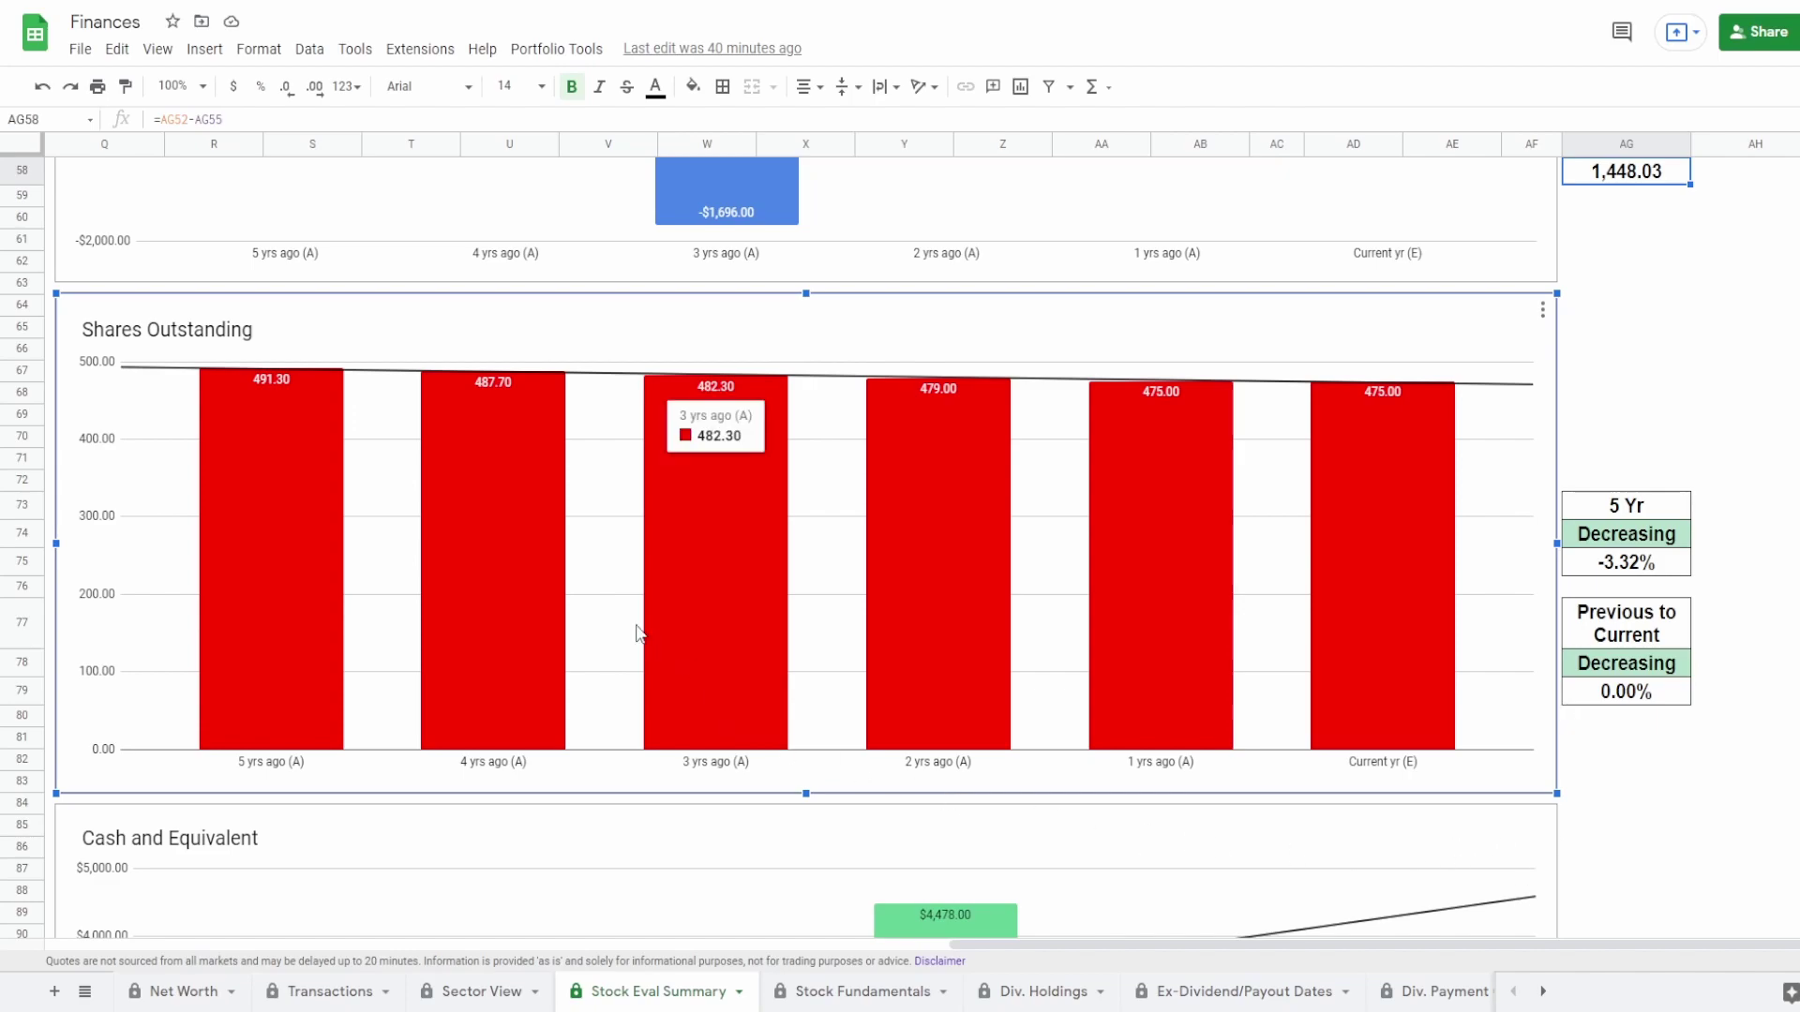
{"action": "mouse_move", "coordinate": [334, 669]}
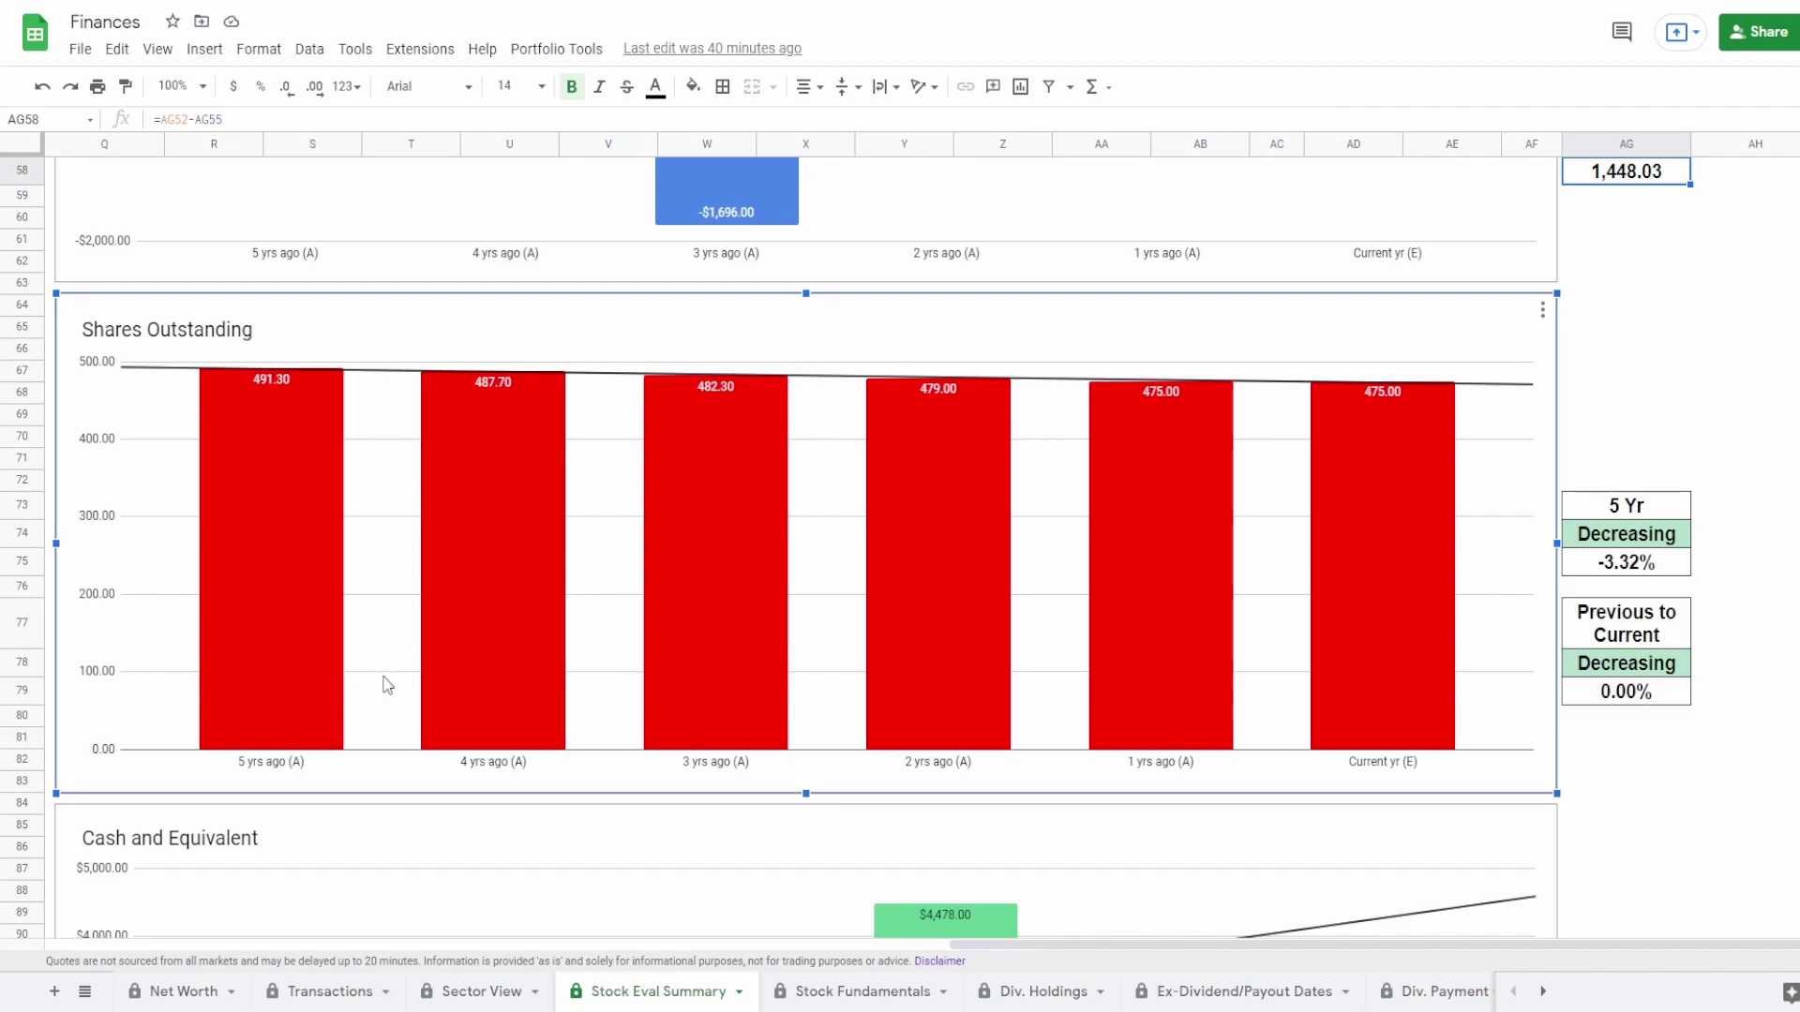
{"action": "mouse_move", "coordinate": [1397, 697]}
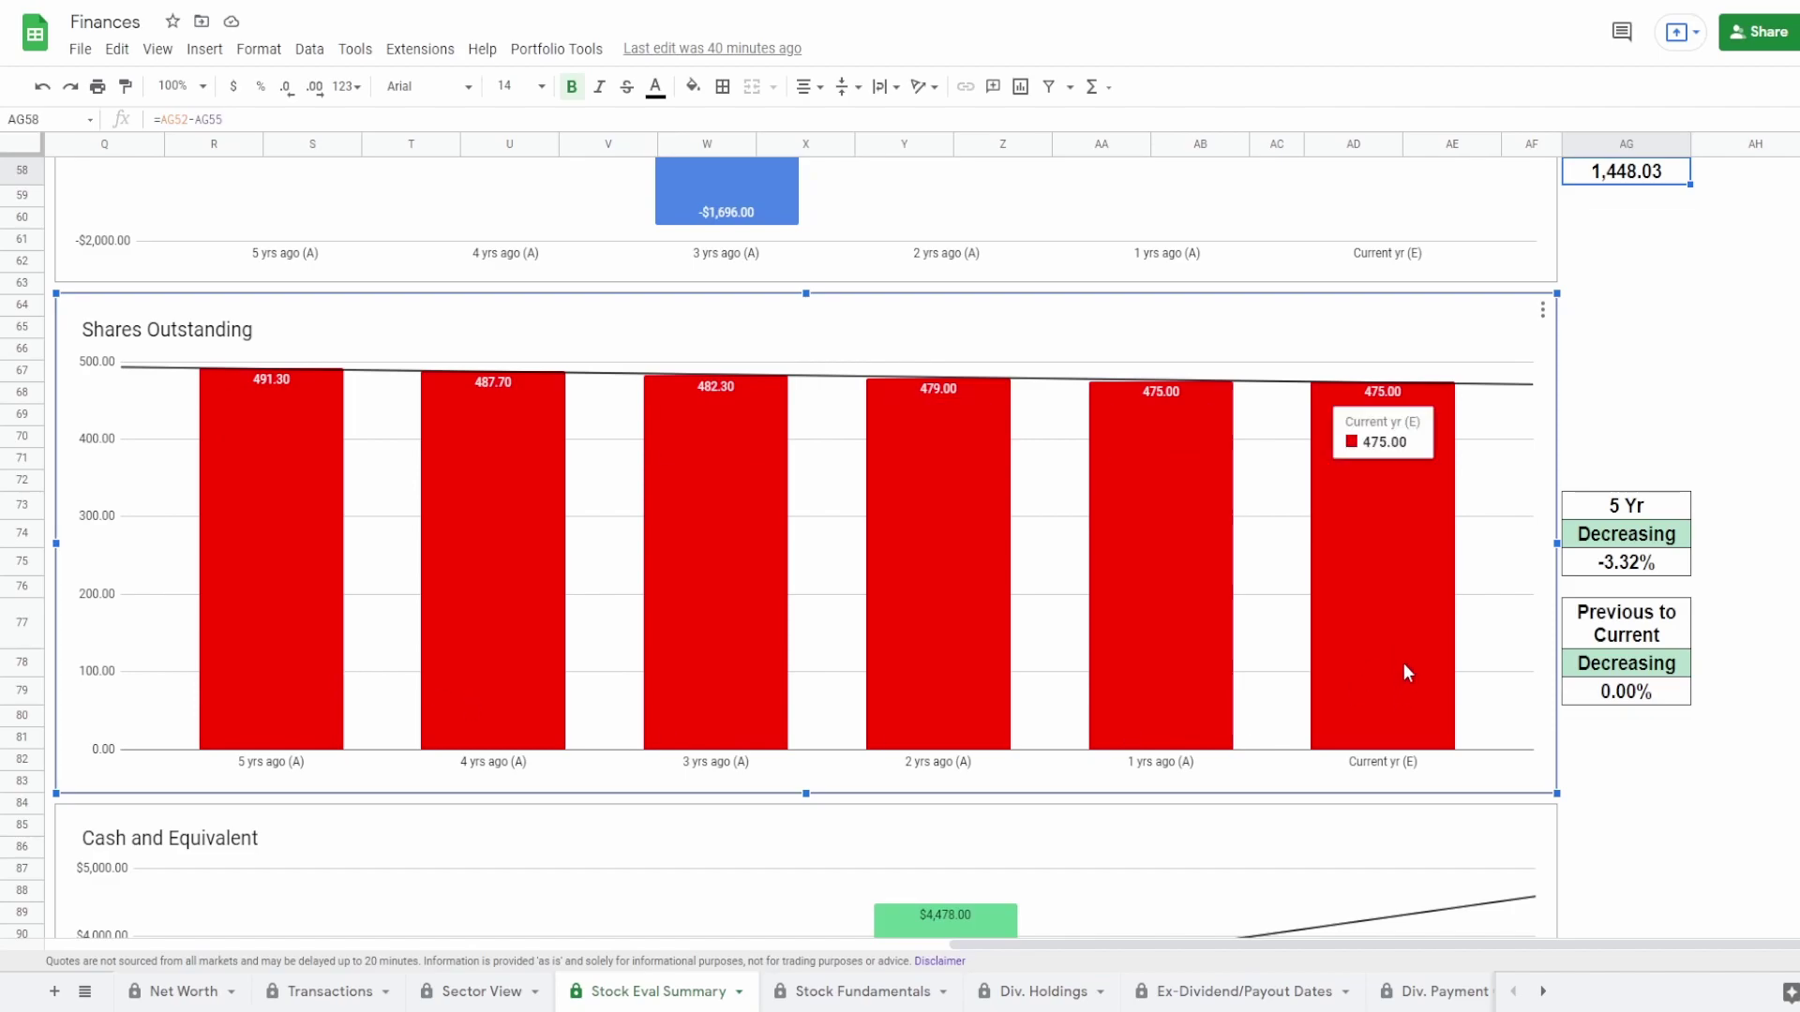
Step: Check the Previous to Current change cells for Shares Outstanding against the chart's last three yearly bars
{"action": "left_click", "coordinate": [1626, 691]}
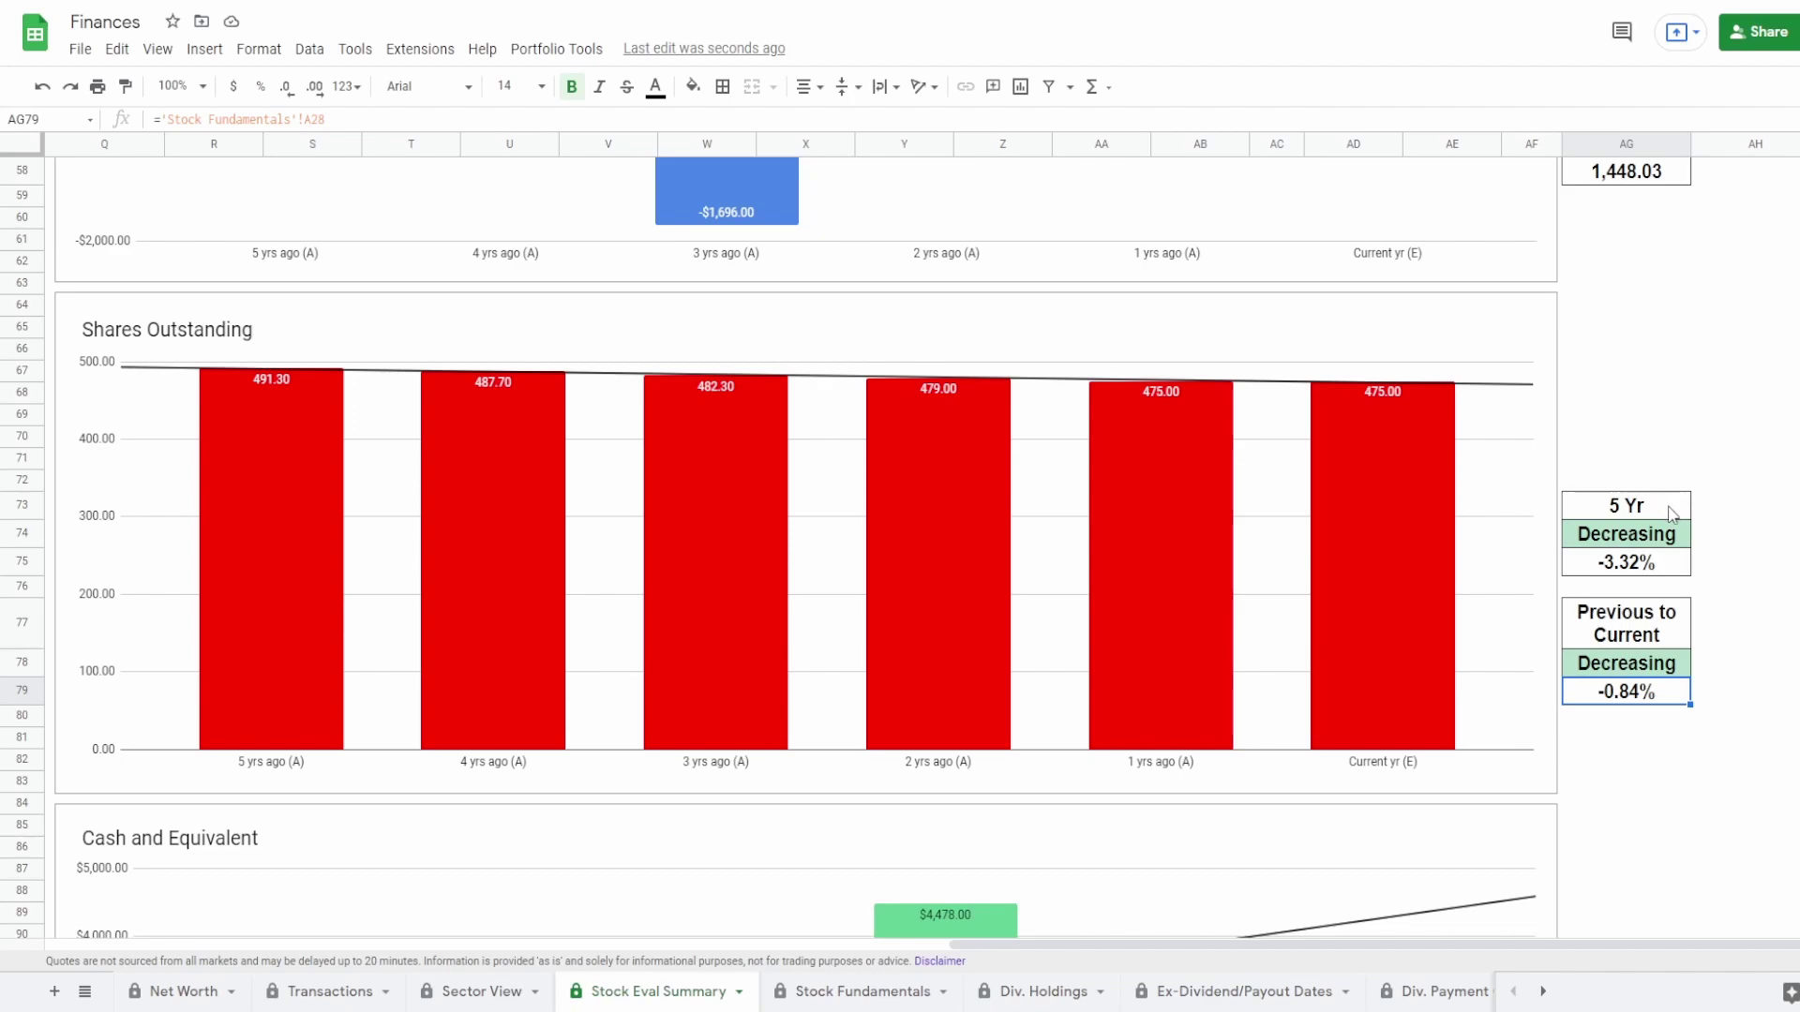
{"action": "left_click", "coordinate": [1650, 630]}
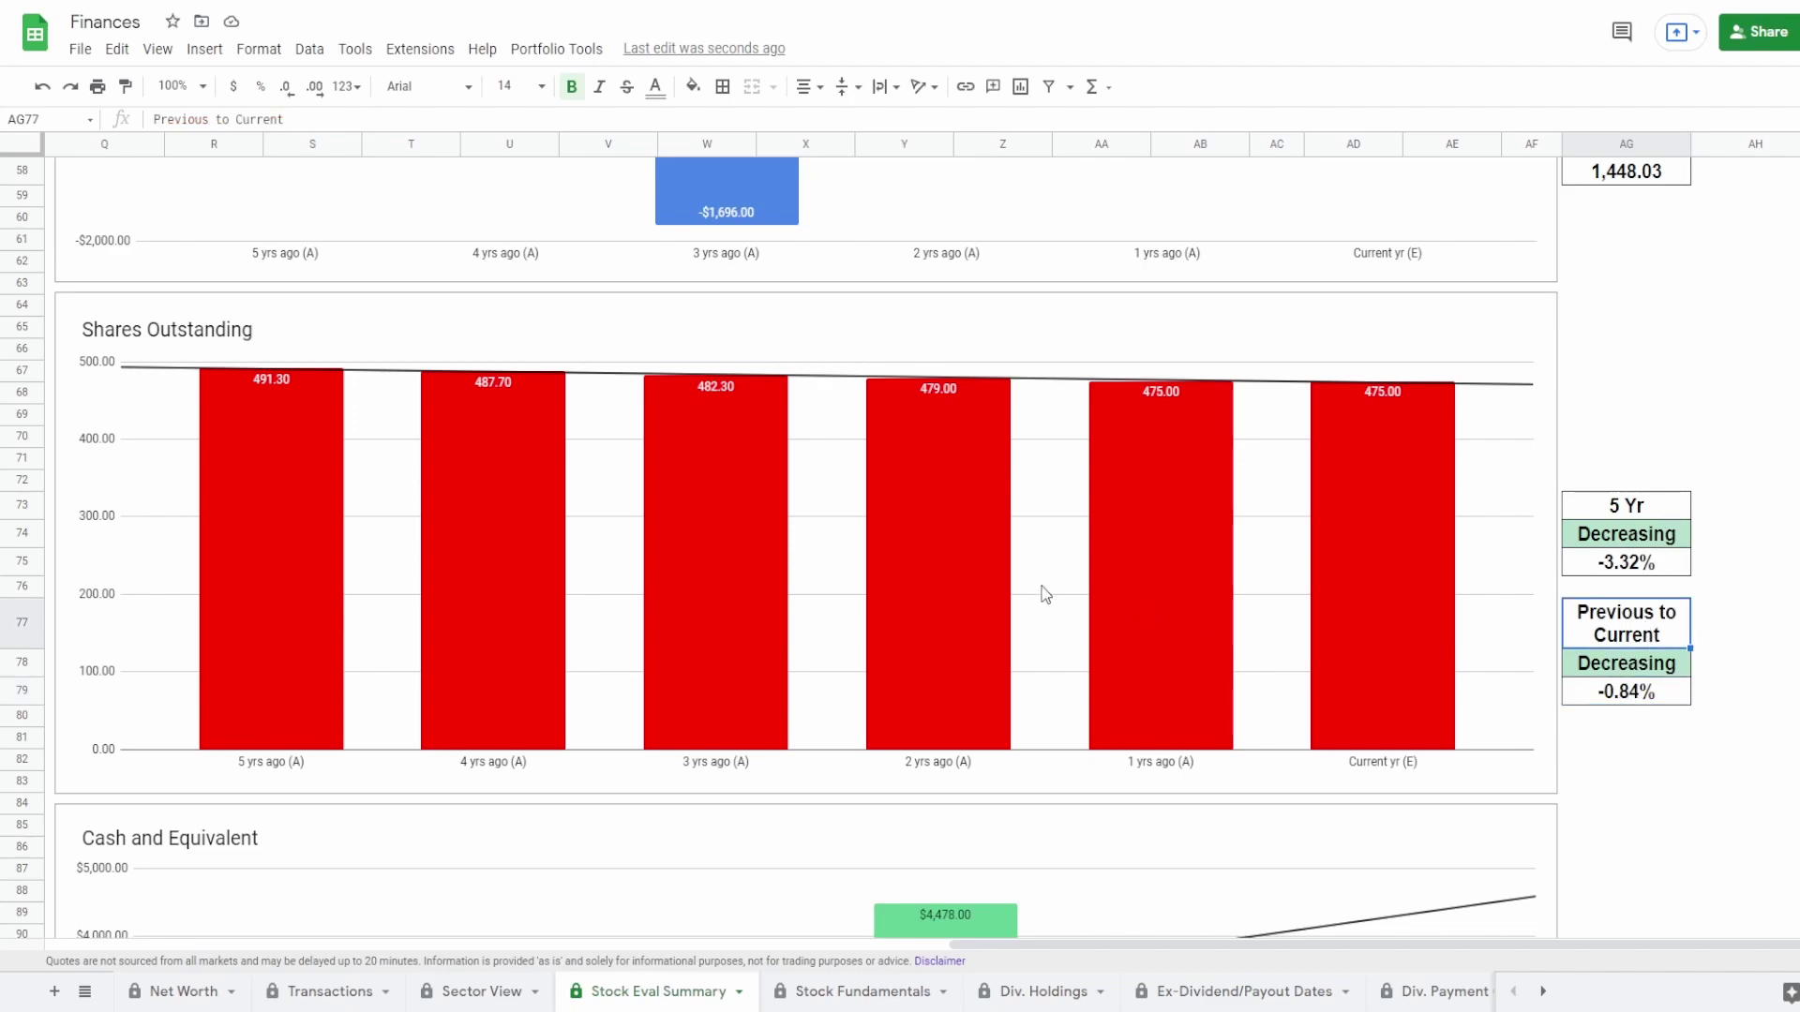
{"action": "left_click", "coordinate": [955, 598]}
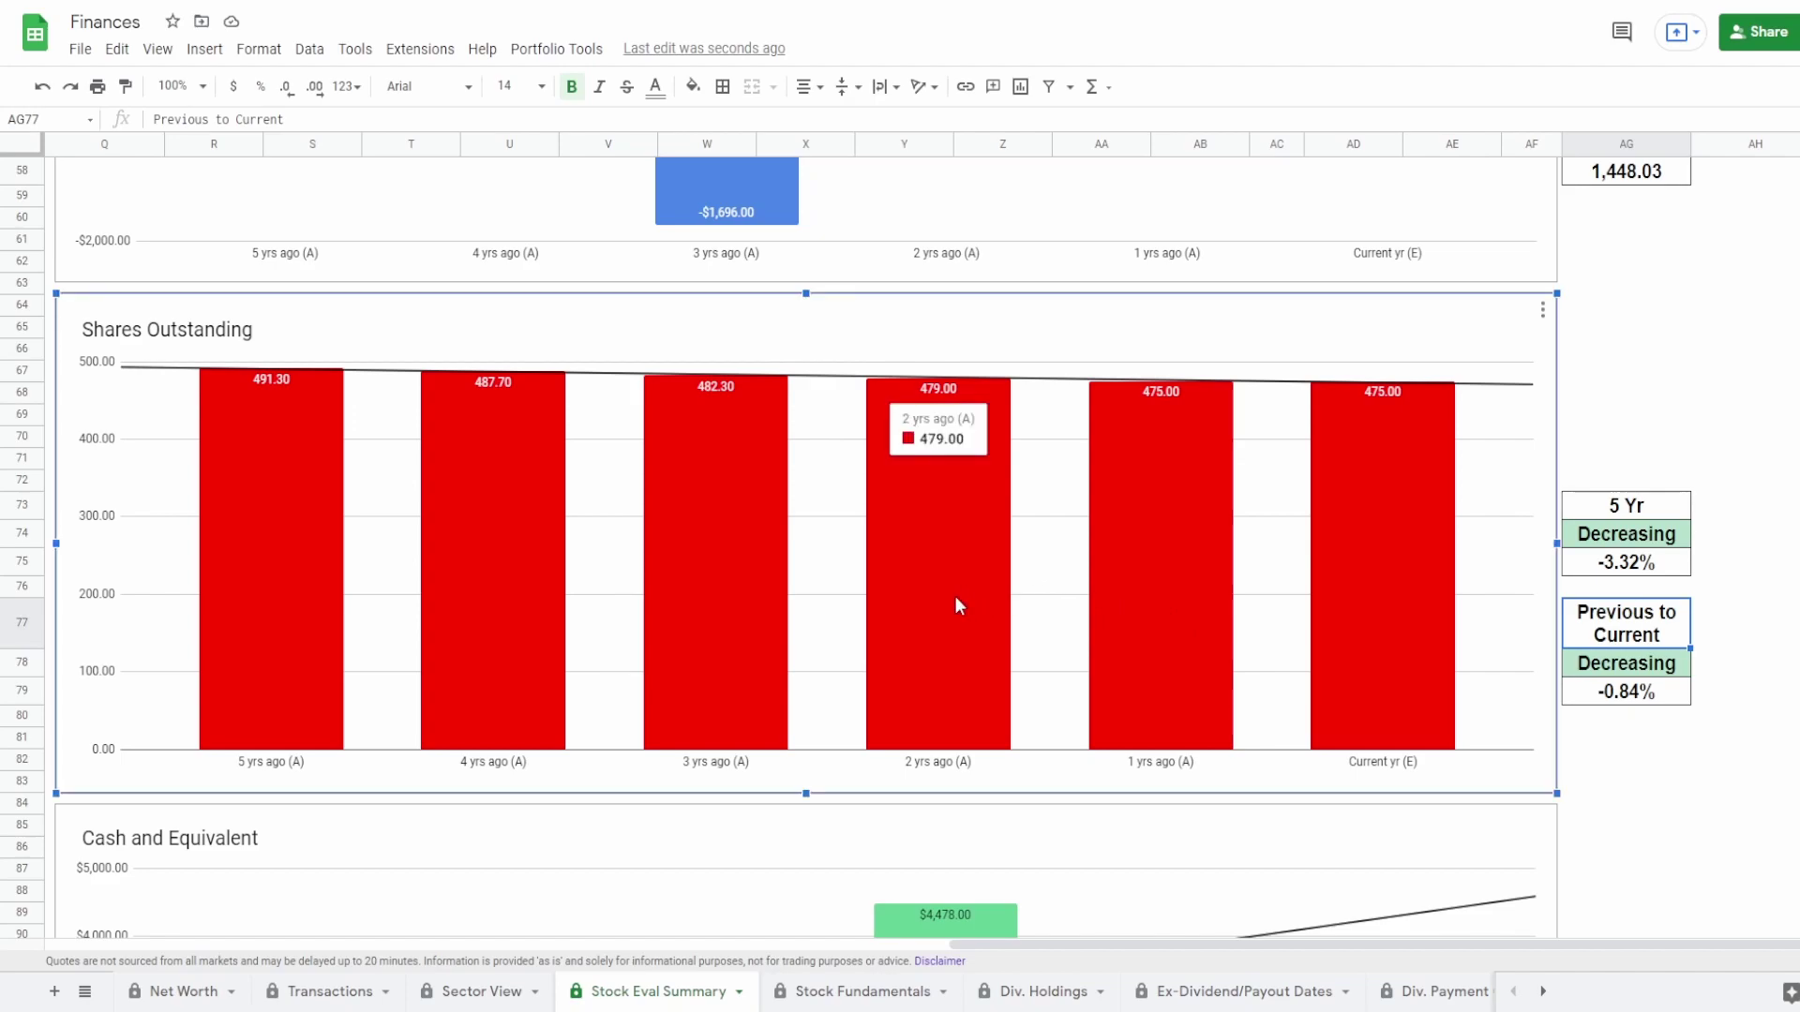
{"action": "mouse_move", "coordinate": [1156, 596]}
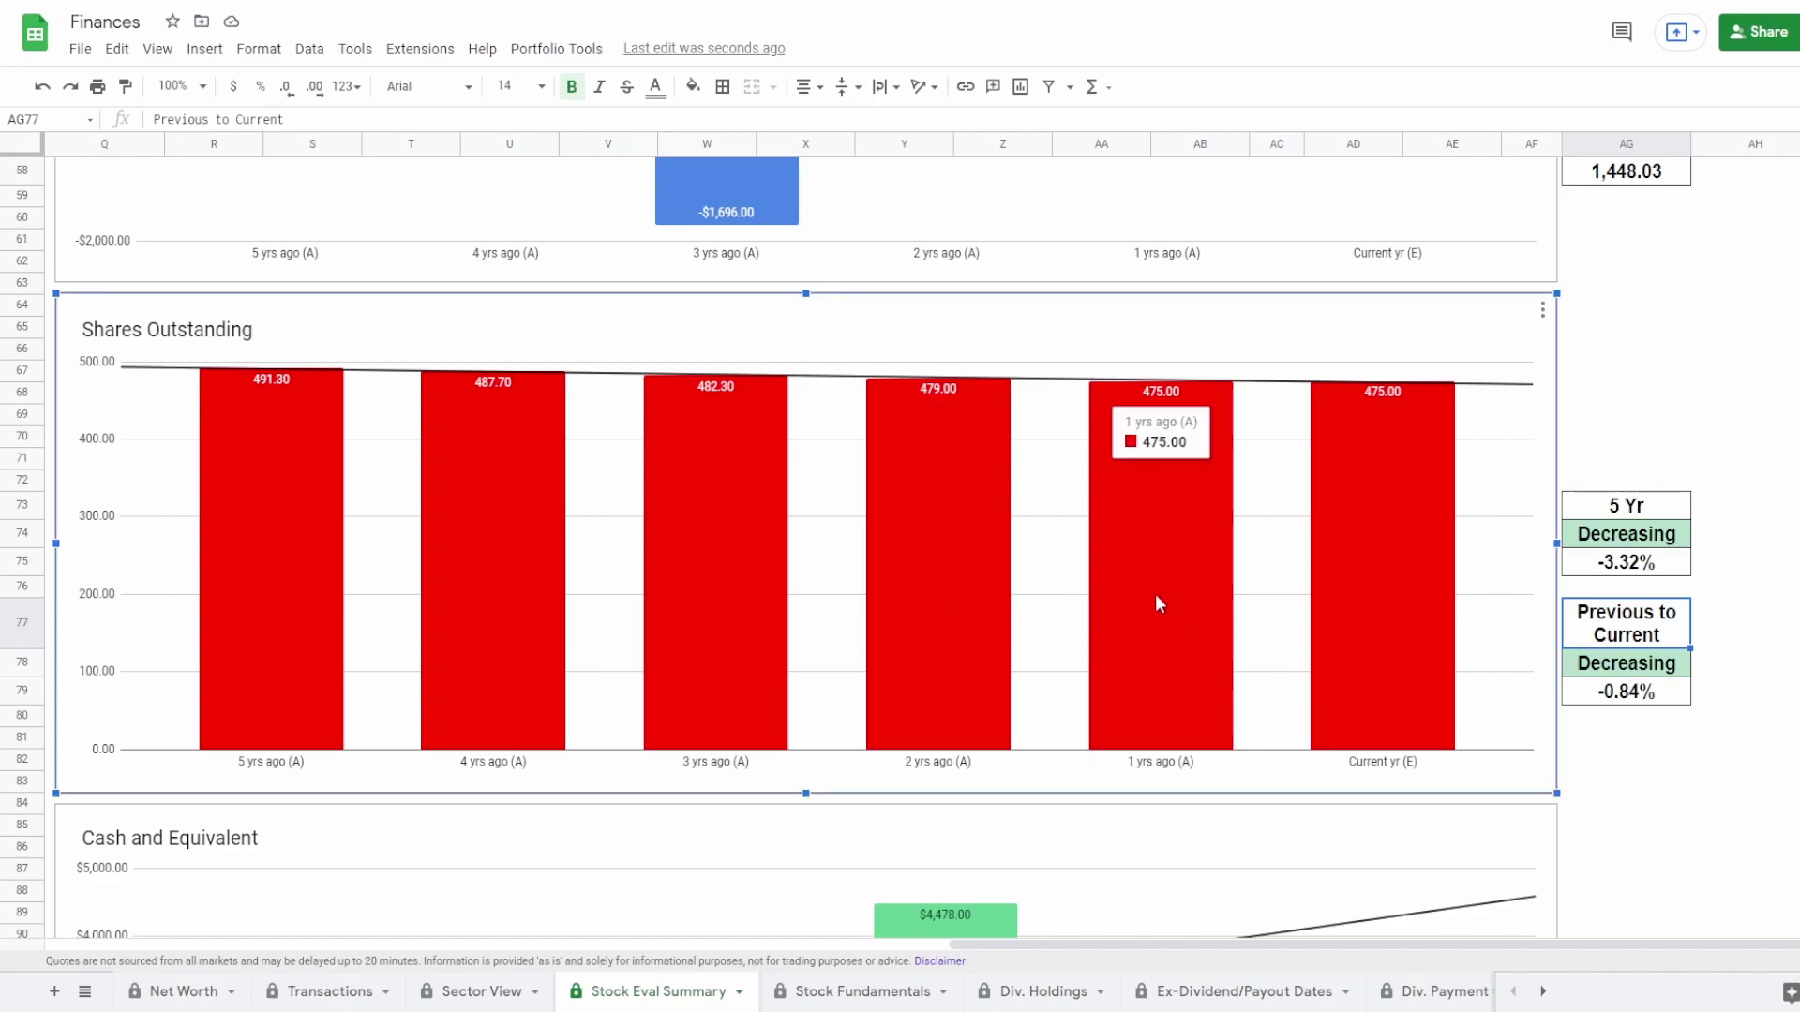
{"action": "mouse_move", "coordinate": [1366, 607]}
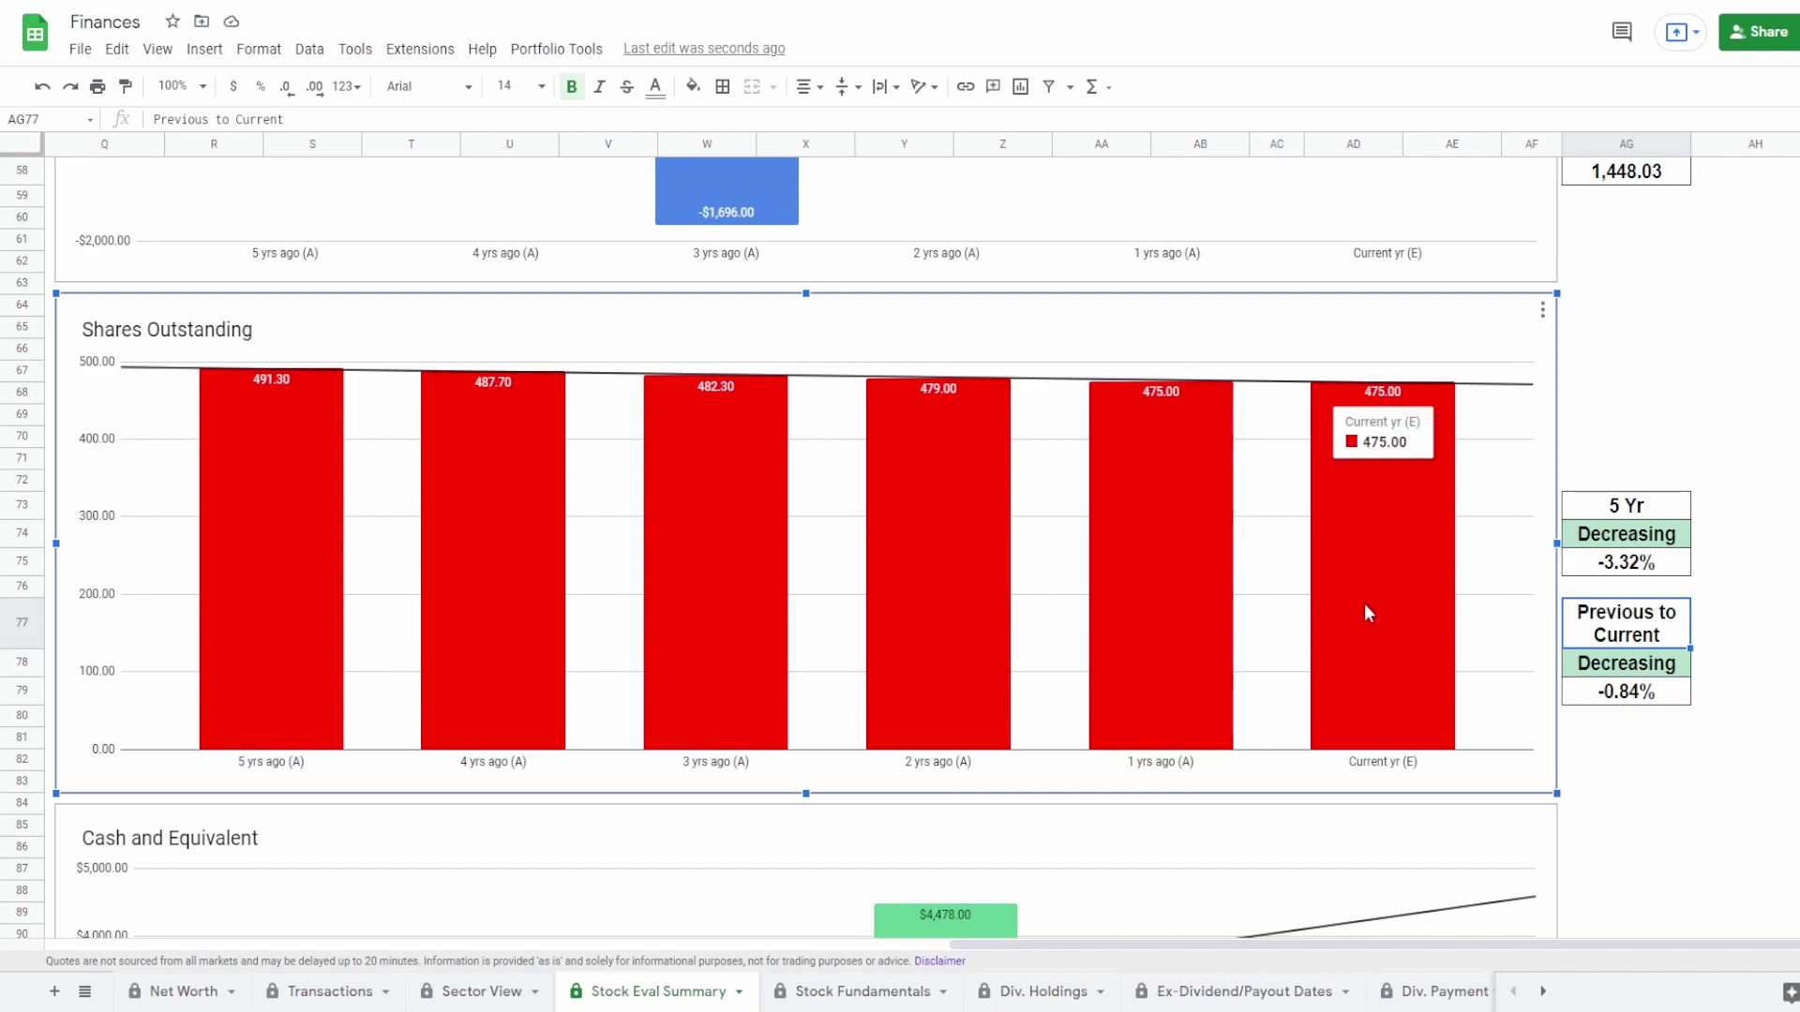
{"action": "left_click", "coordinate": [1609, 699]}
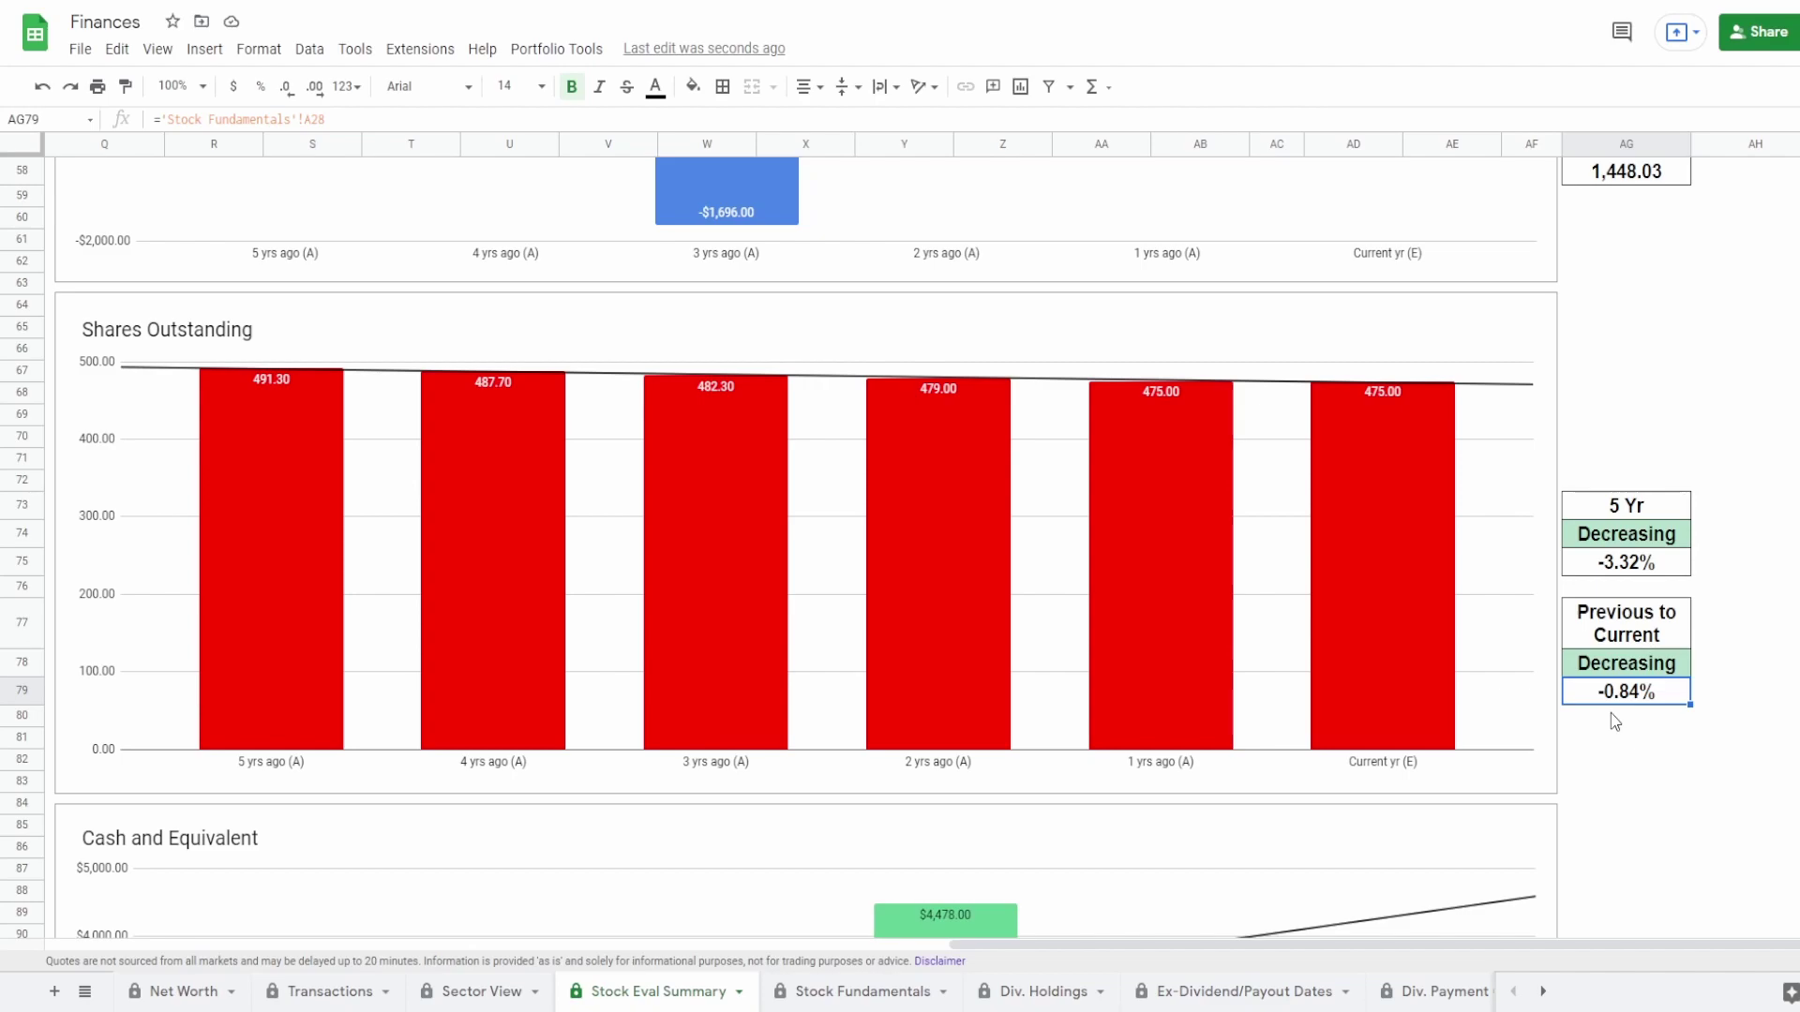
Step: Examine the Cash and Equivalent chart through the current-year estimate and check the Average Cash cell
{"action": "scroll", "coordinate": [1614, 721], "scroll_direction": "down", "scroll_amount": 5}
{"action": "left_click", "coordinate": [1497, 482]}
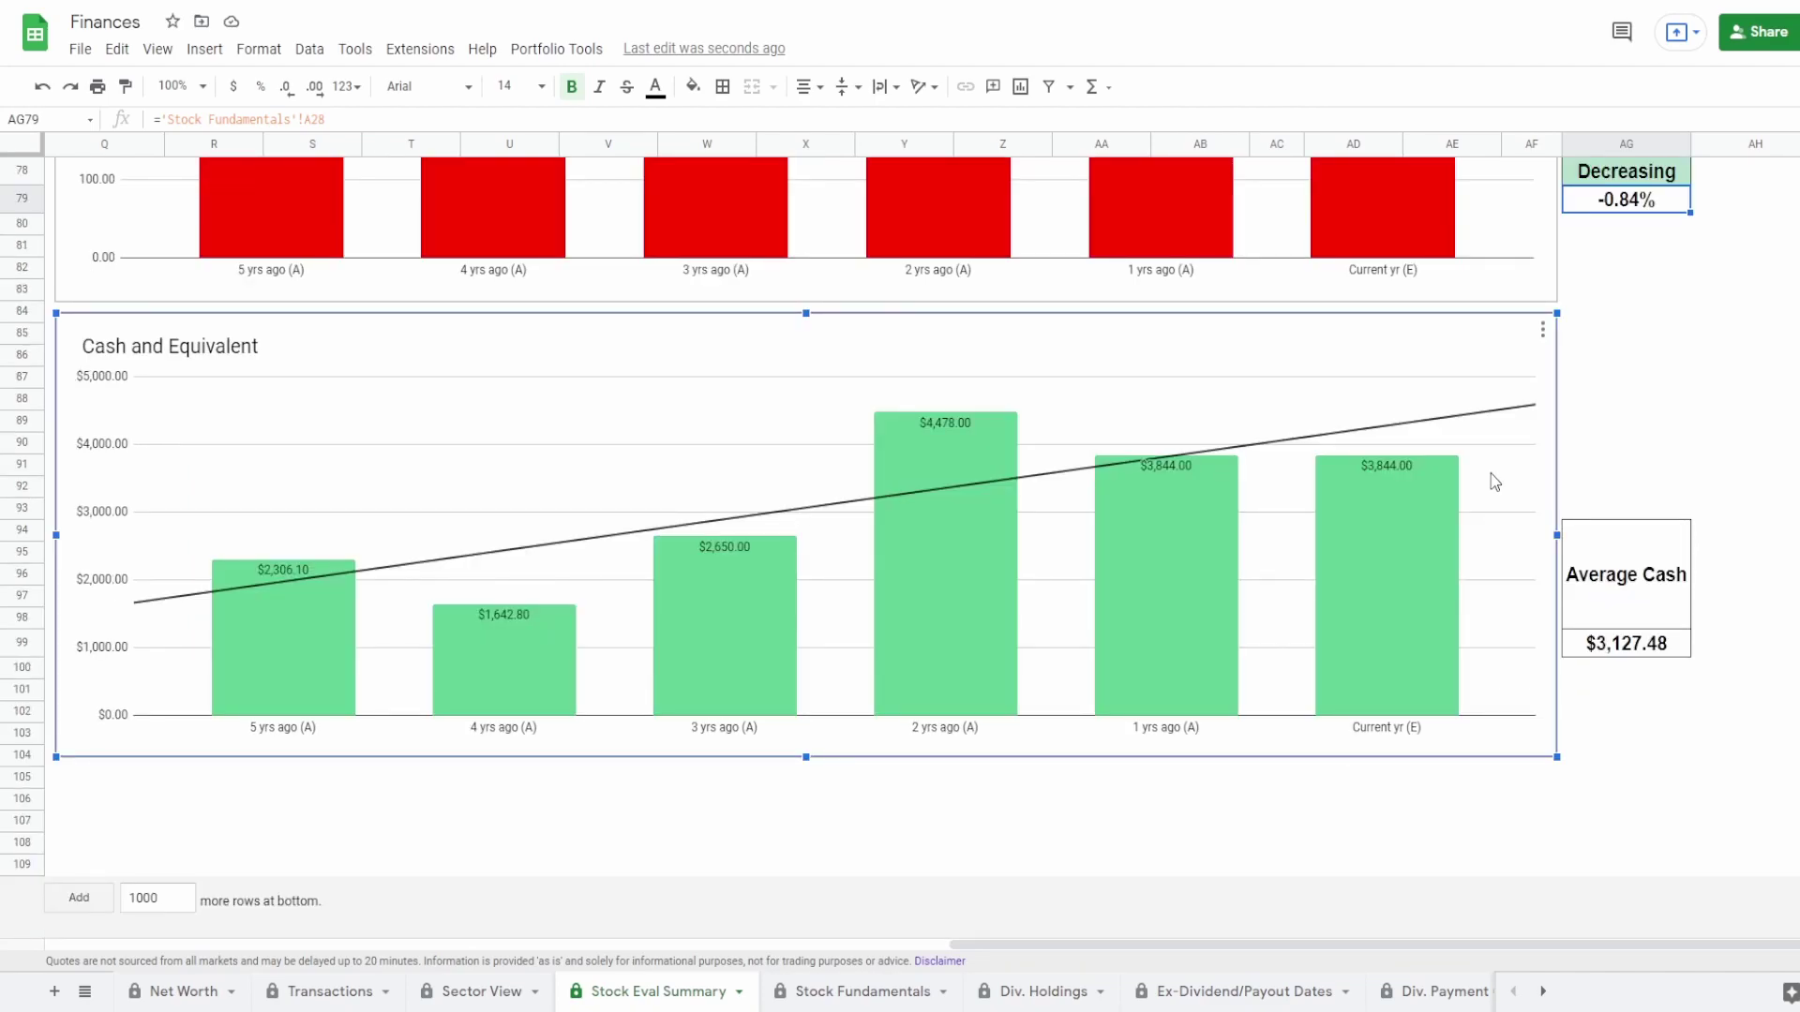
{"action": "mouse_move", "coordinate": [1425, 508]}
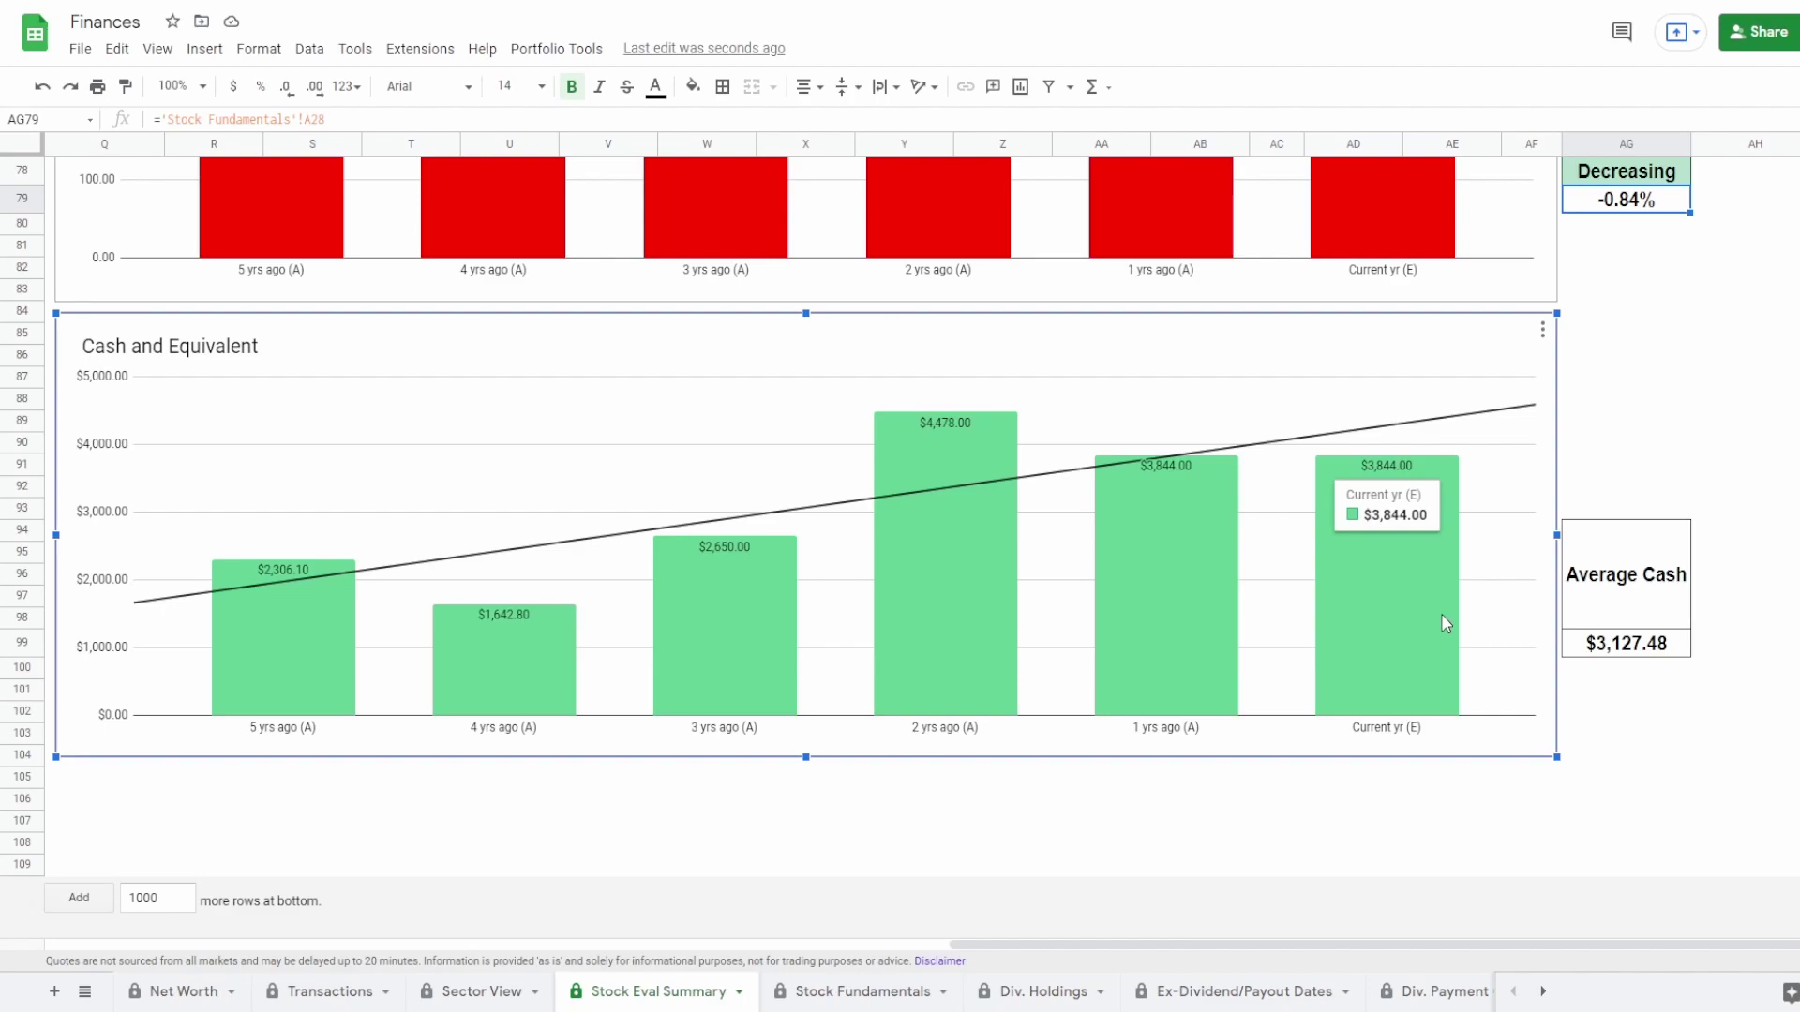
{"action": "left_click", "coordinate": [1596, 650]}
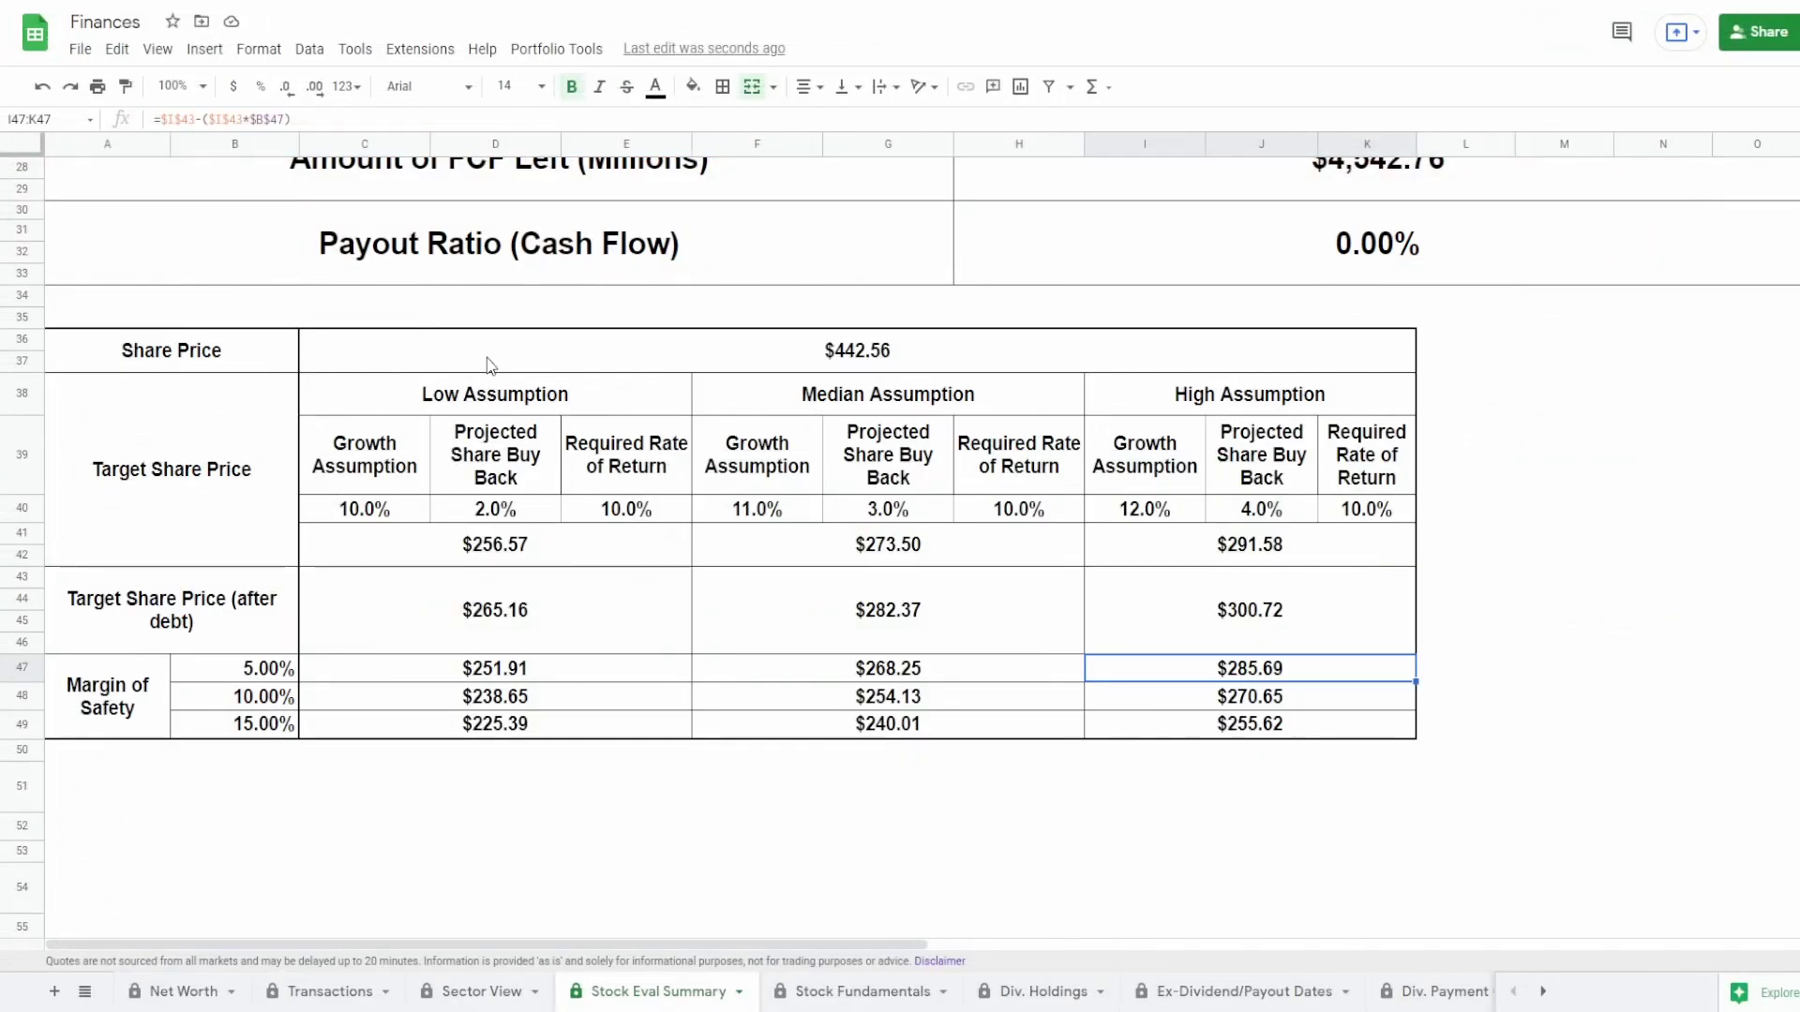
Step: Review the Share Price row and the Low Assumption headings for growth, projected share buy back and required rate of return
{"action": "left_click", "coordinate": [487, 363]}
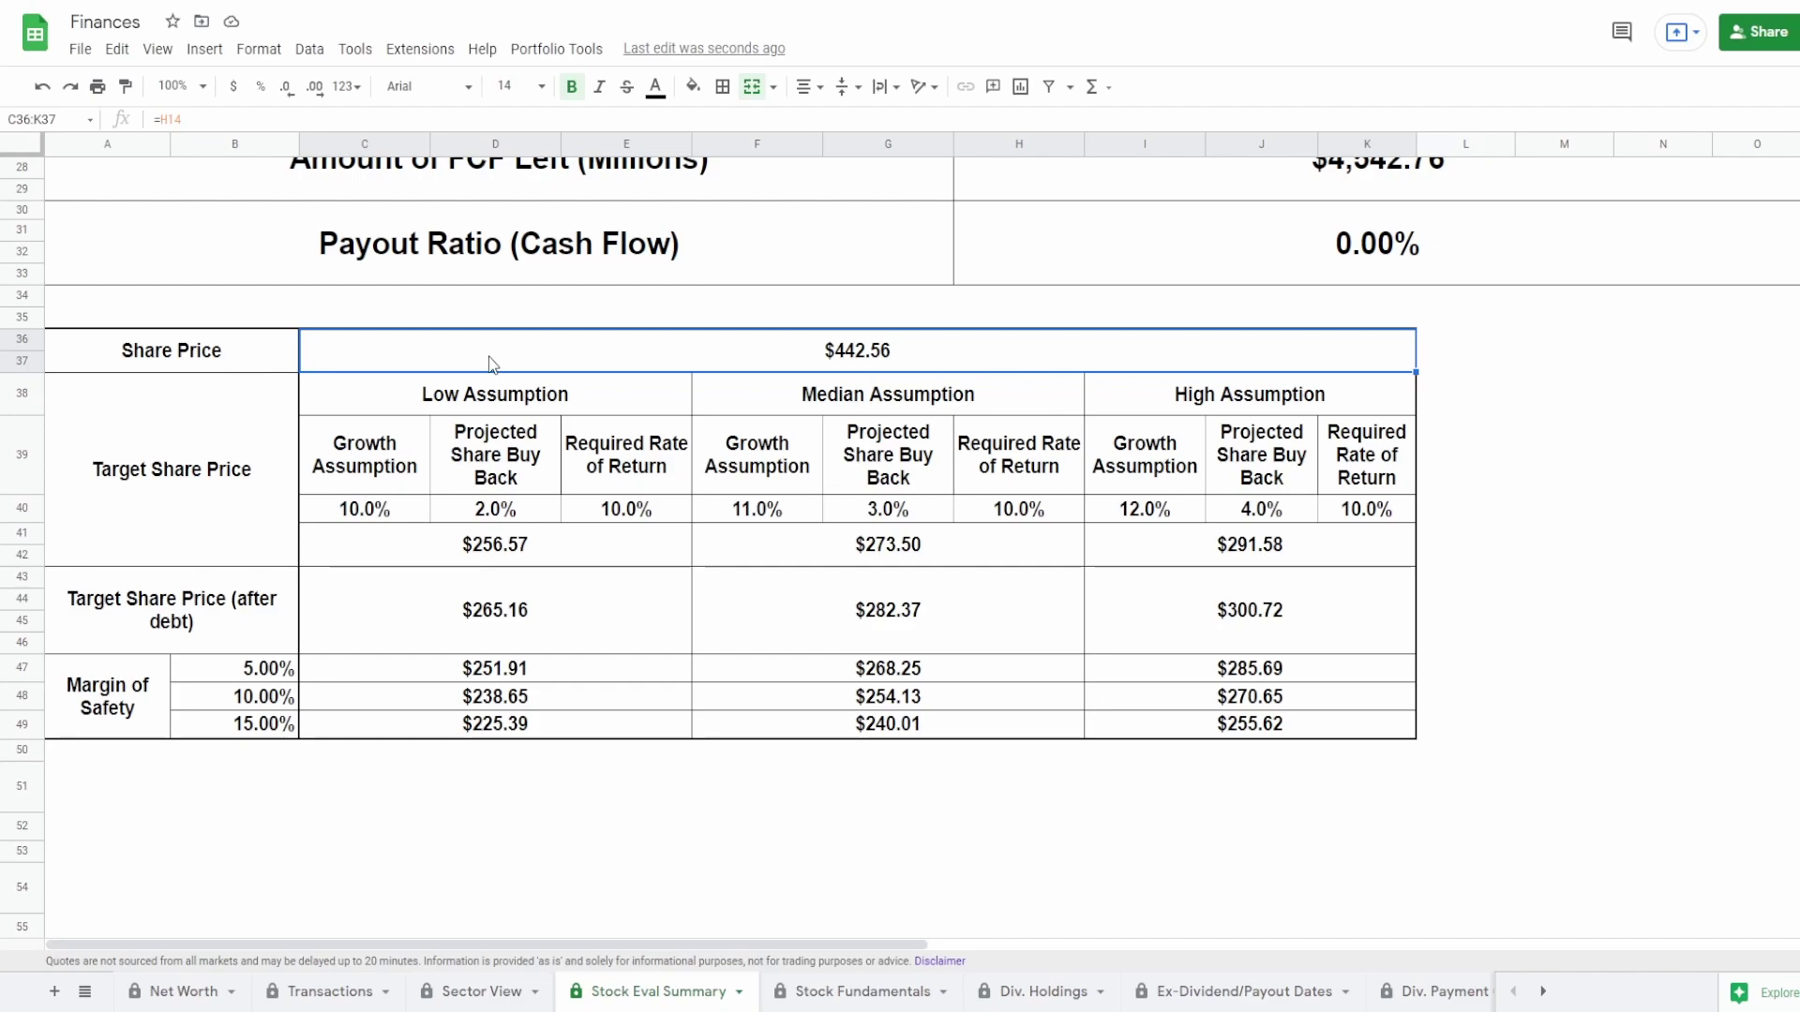
{"action": "left_click_drag", "start_coordinate": [412, 455], "coordinate": [618, 473]}
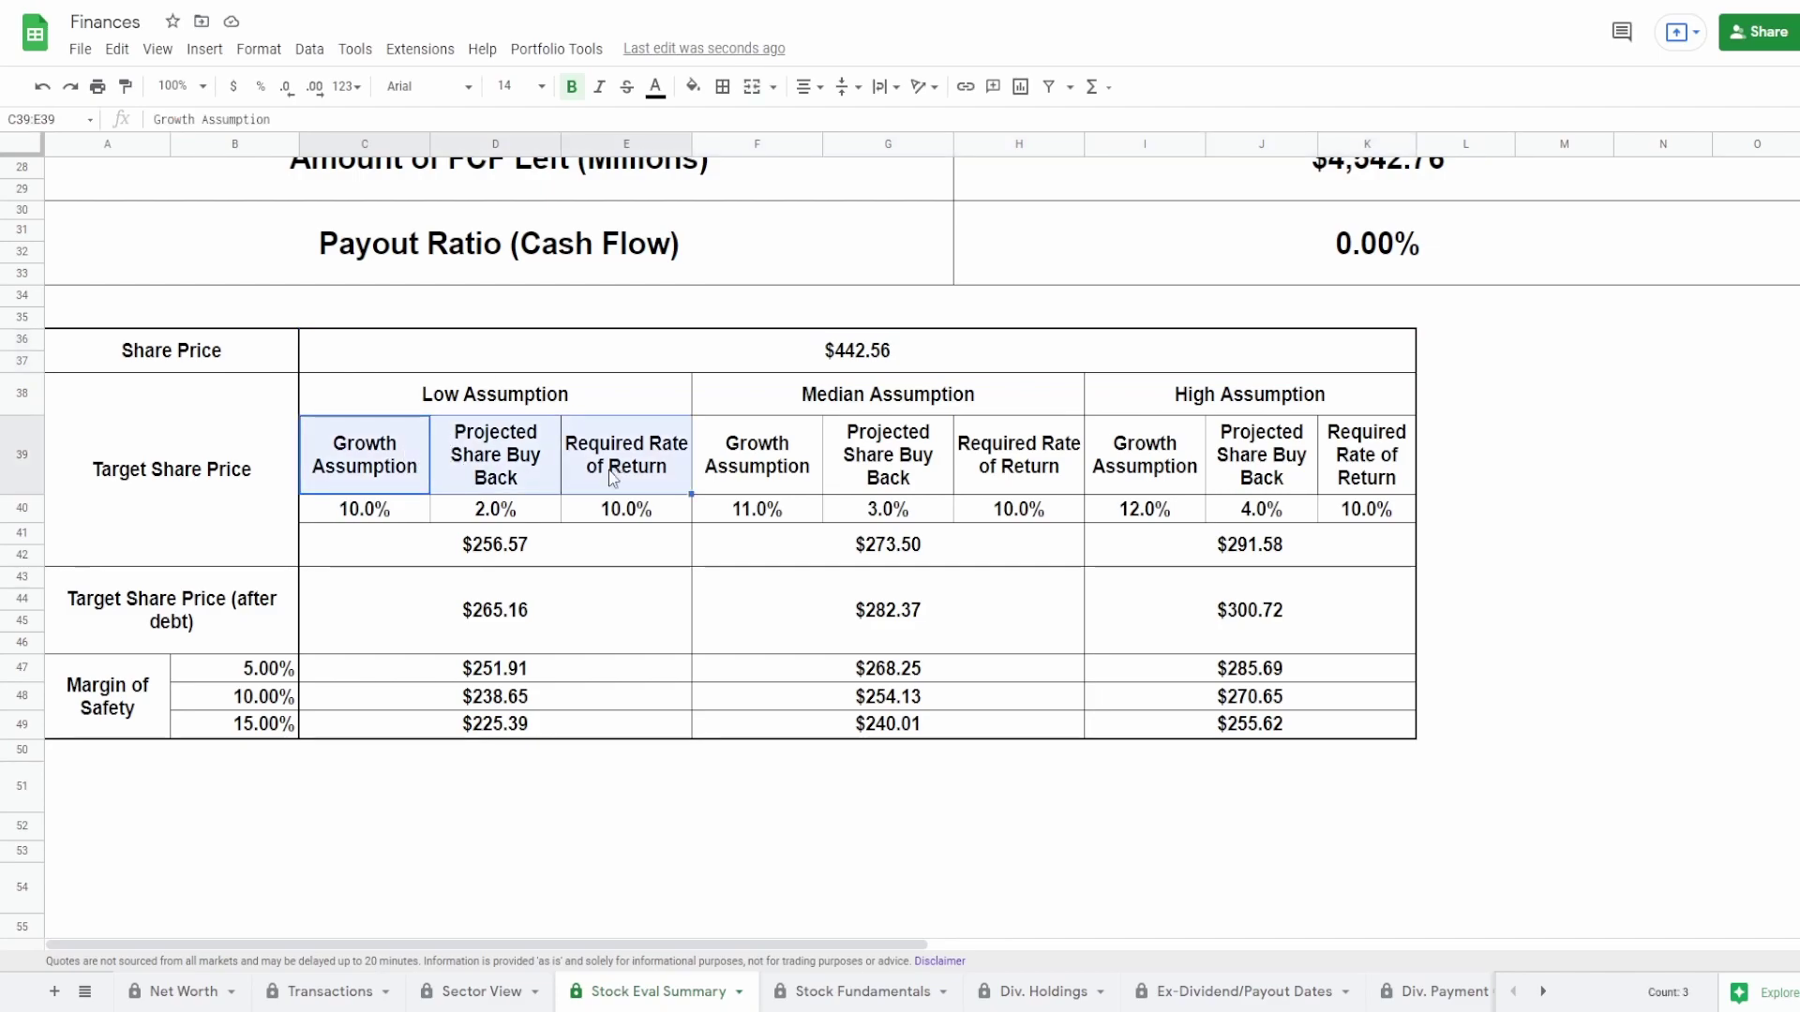
{"action": "left_click", "coordinate": [403, 446]}
{"action": "left_click", "coordinate": [494, 473]}
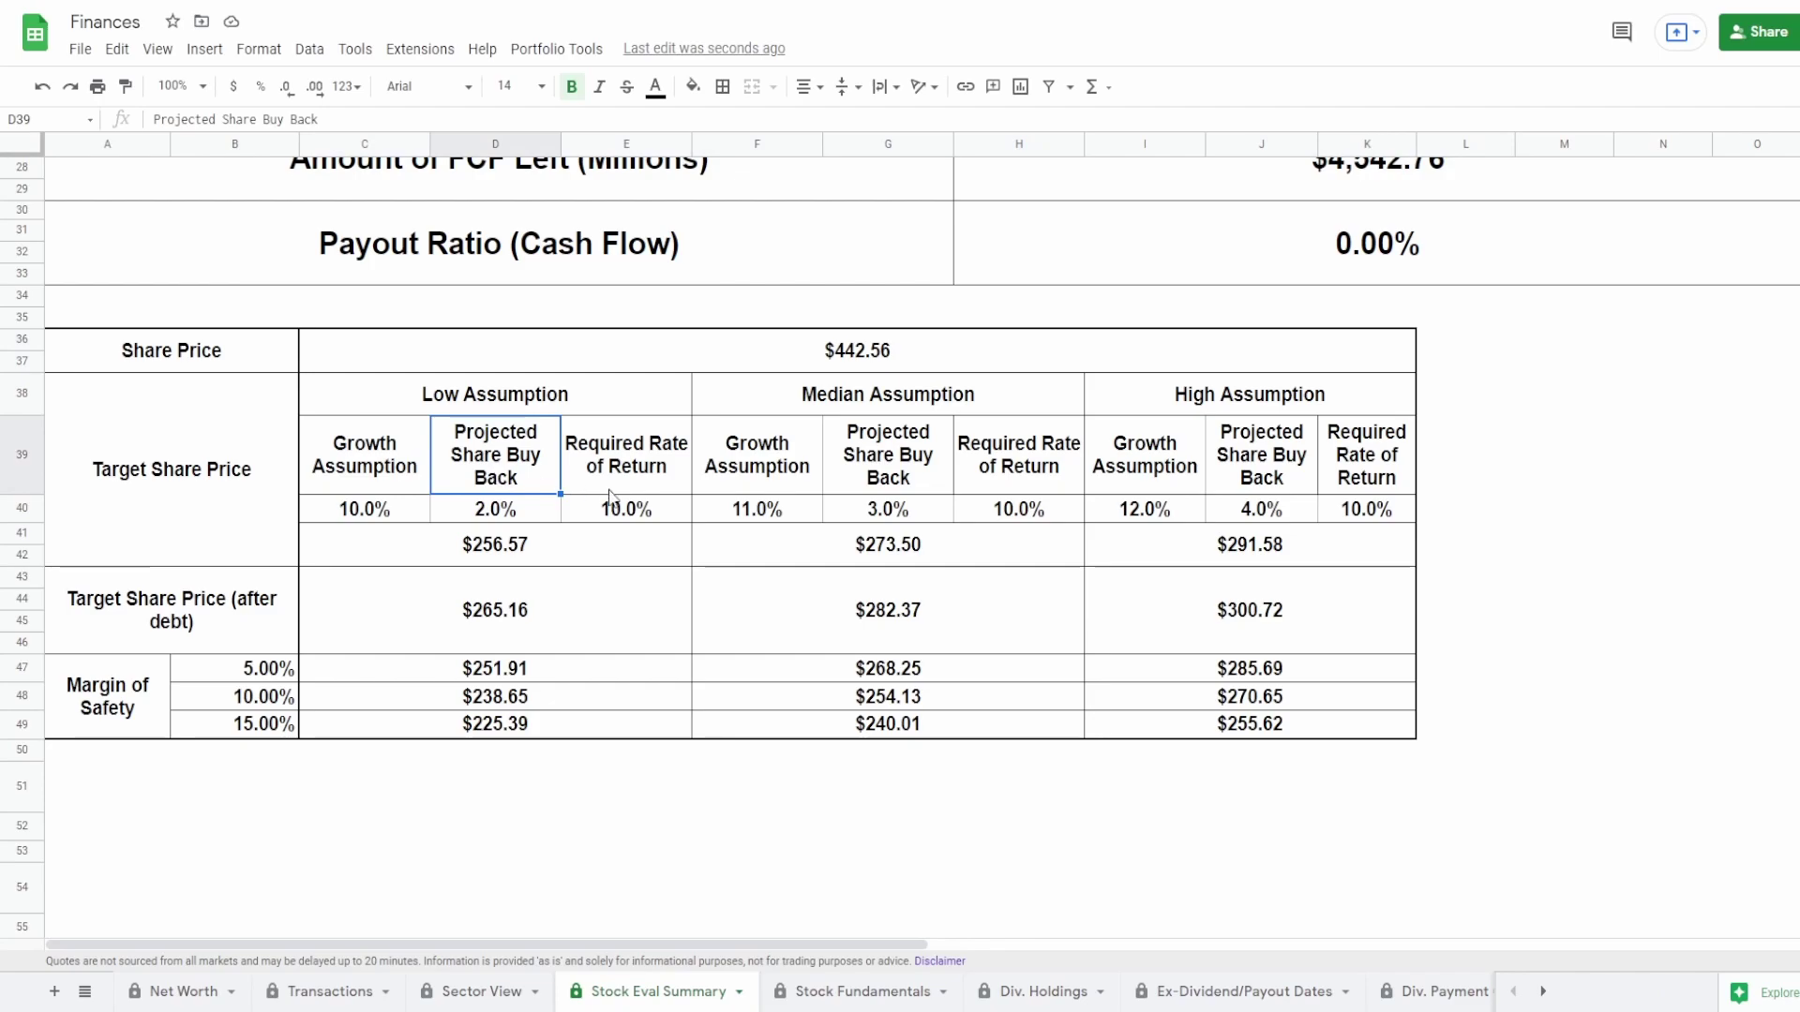
{"action": "left_click", "coordinate": [635, 456]}
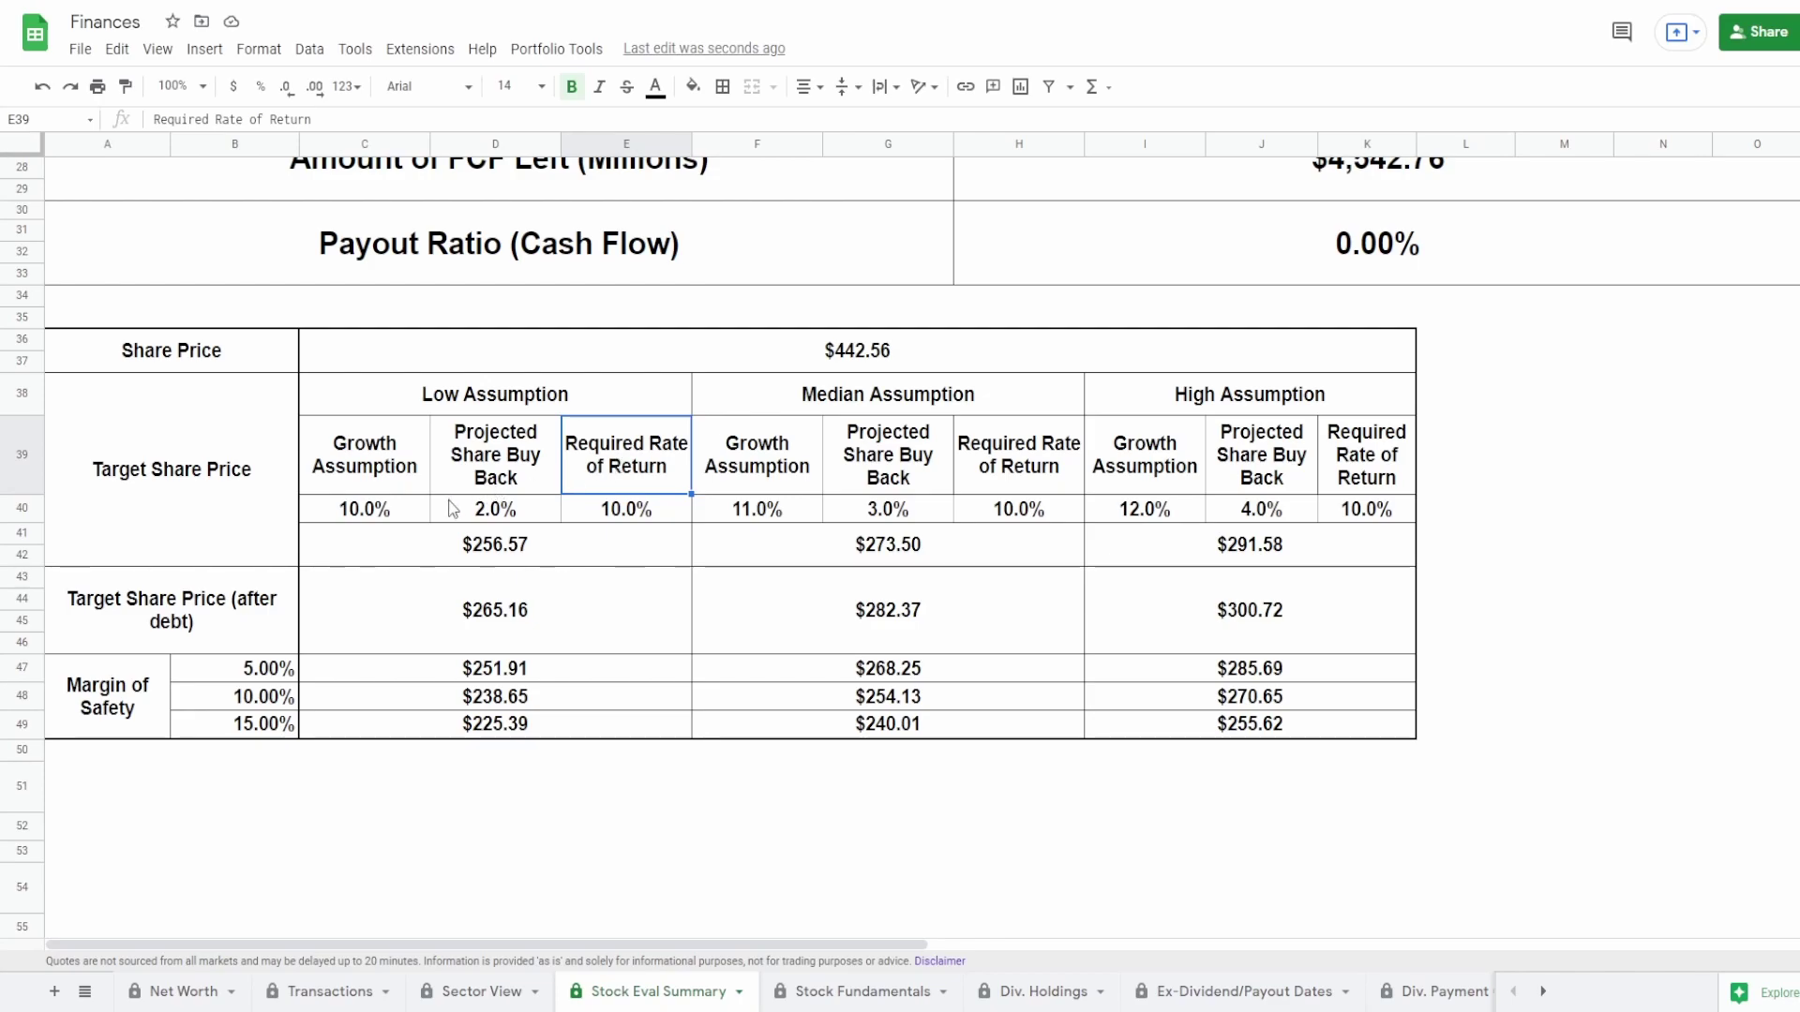
{"action": "left_click", "coordinate": [354, 452]}
{"action": "left_click", "coordinate": [448, 469]}
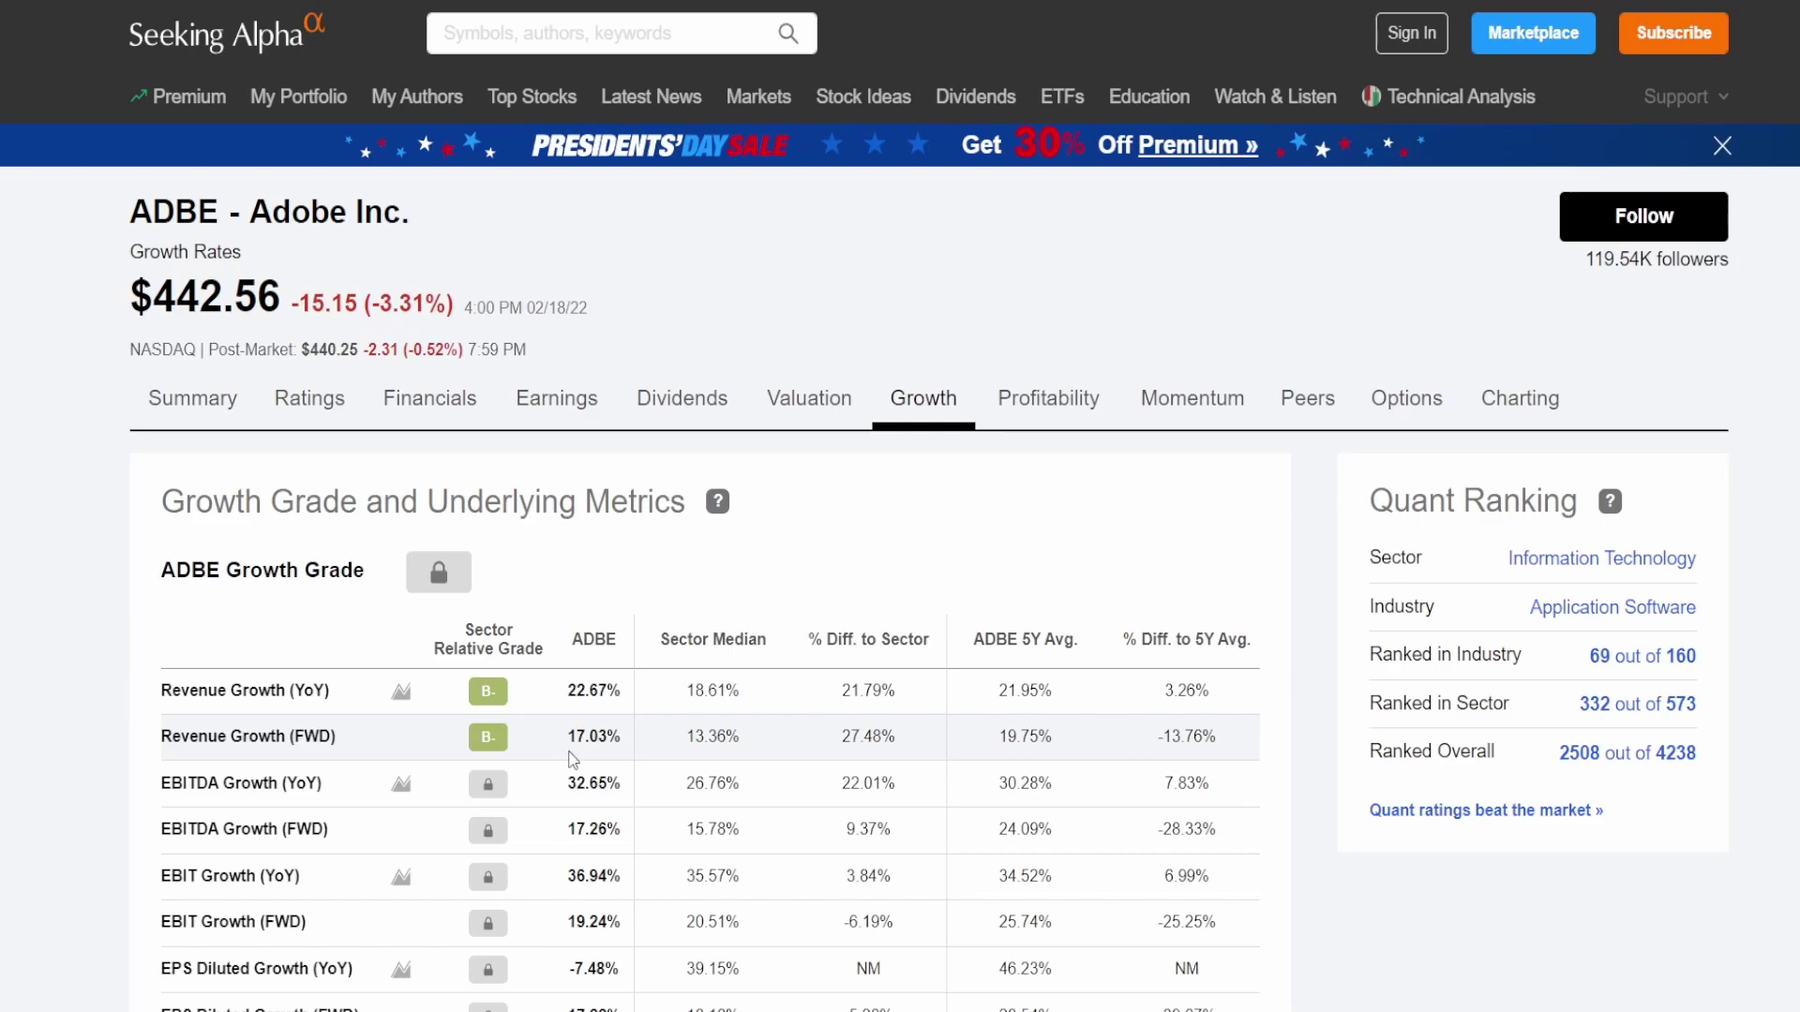
Step: Return from Seeking Alpha's ADBE growth page to the sheet and inspect the Low Assumption growth, buy back and target share price cells
{"action": "left_click", "coordinate": [1128, 31]}
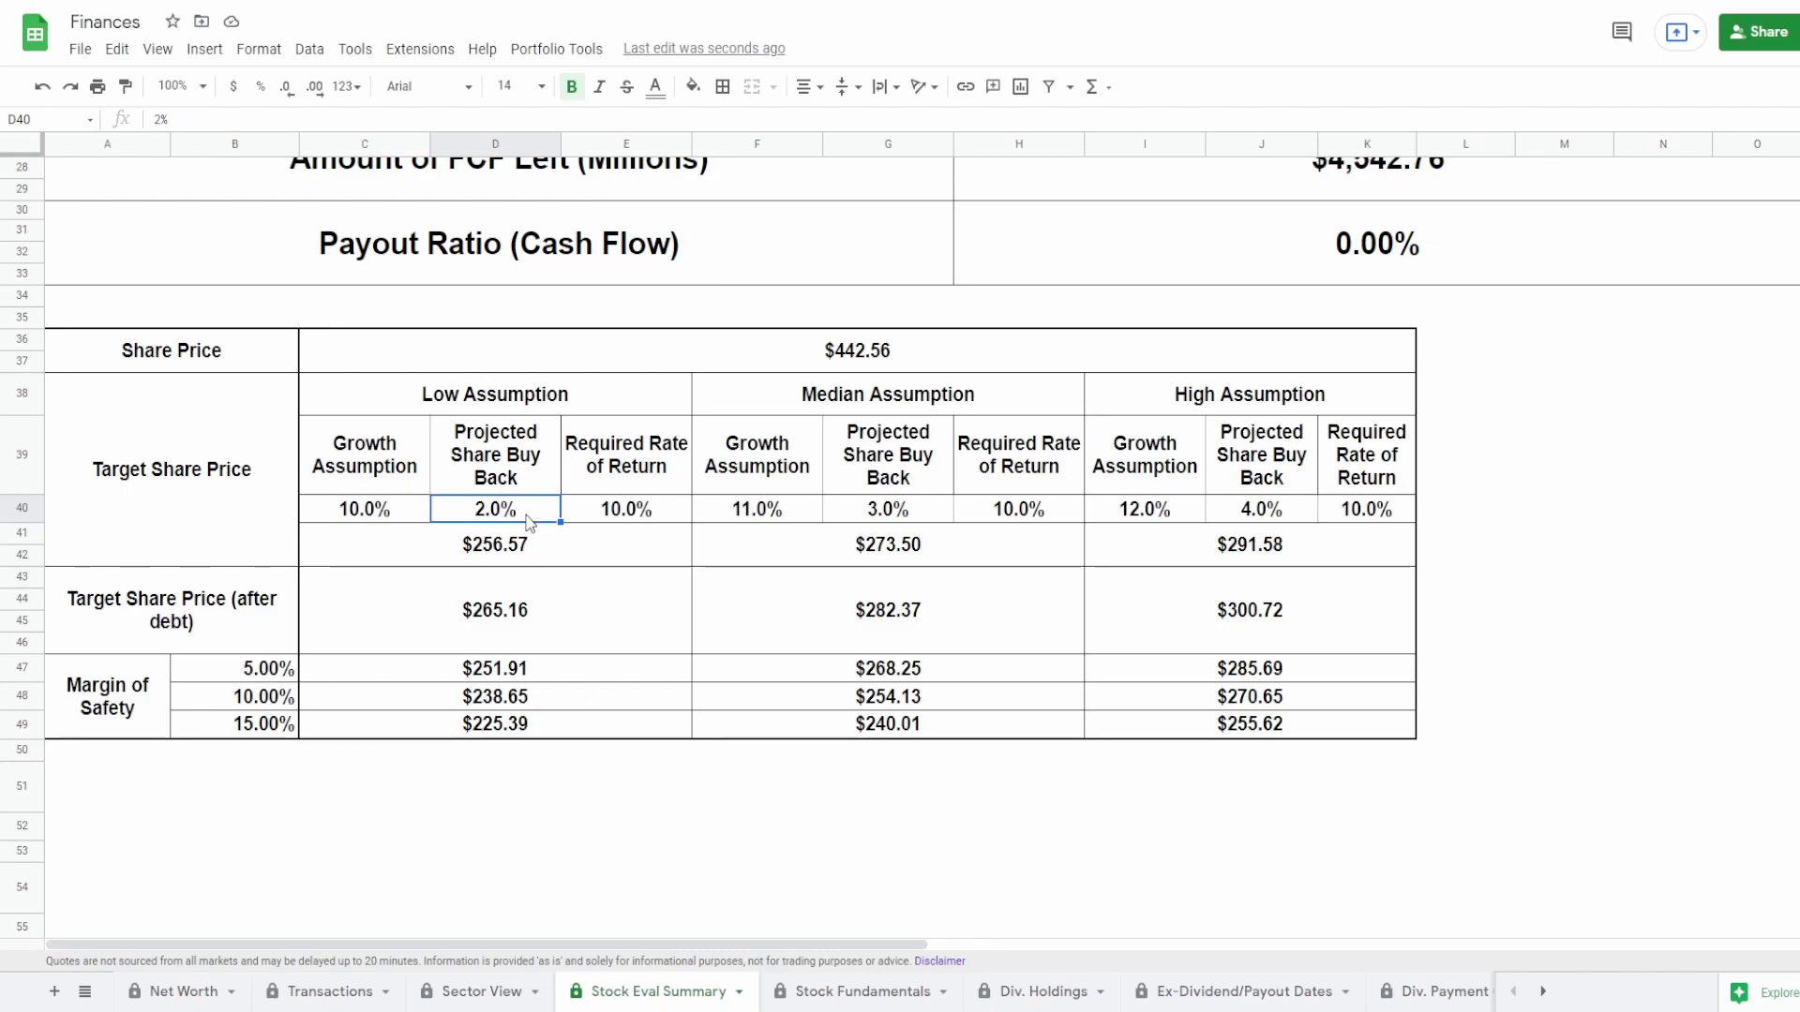
{"action": "left_click", "coordinate": [396, 521]}
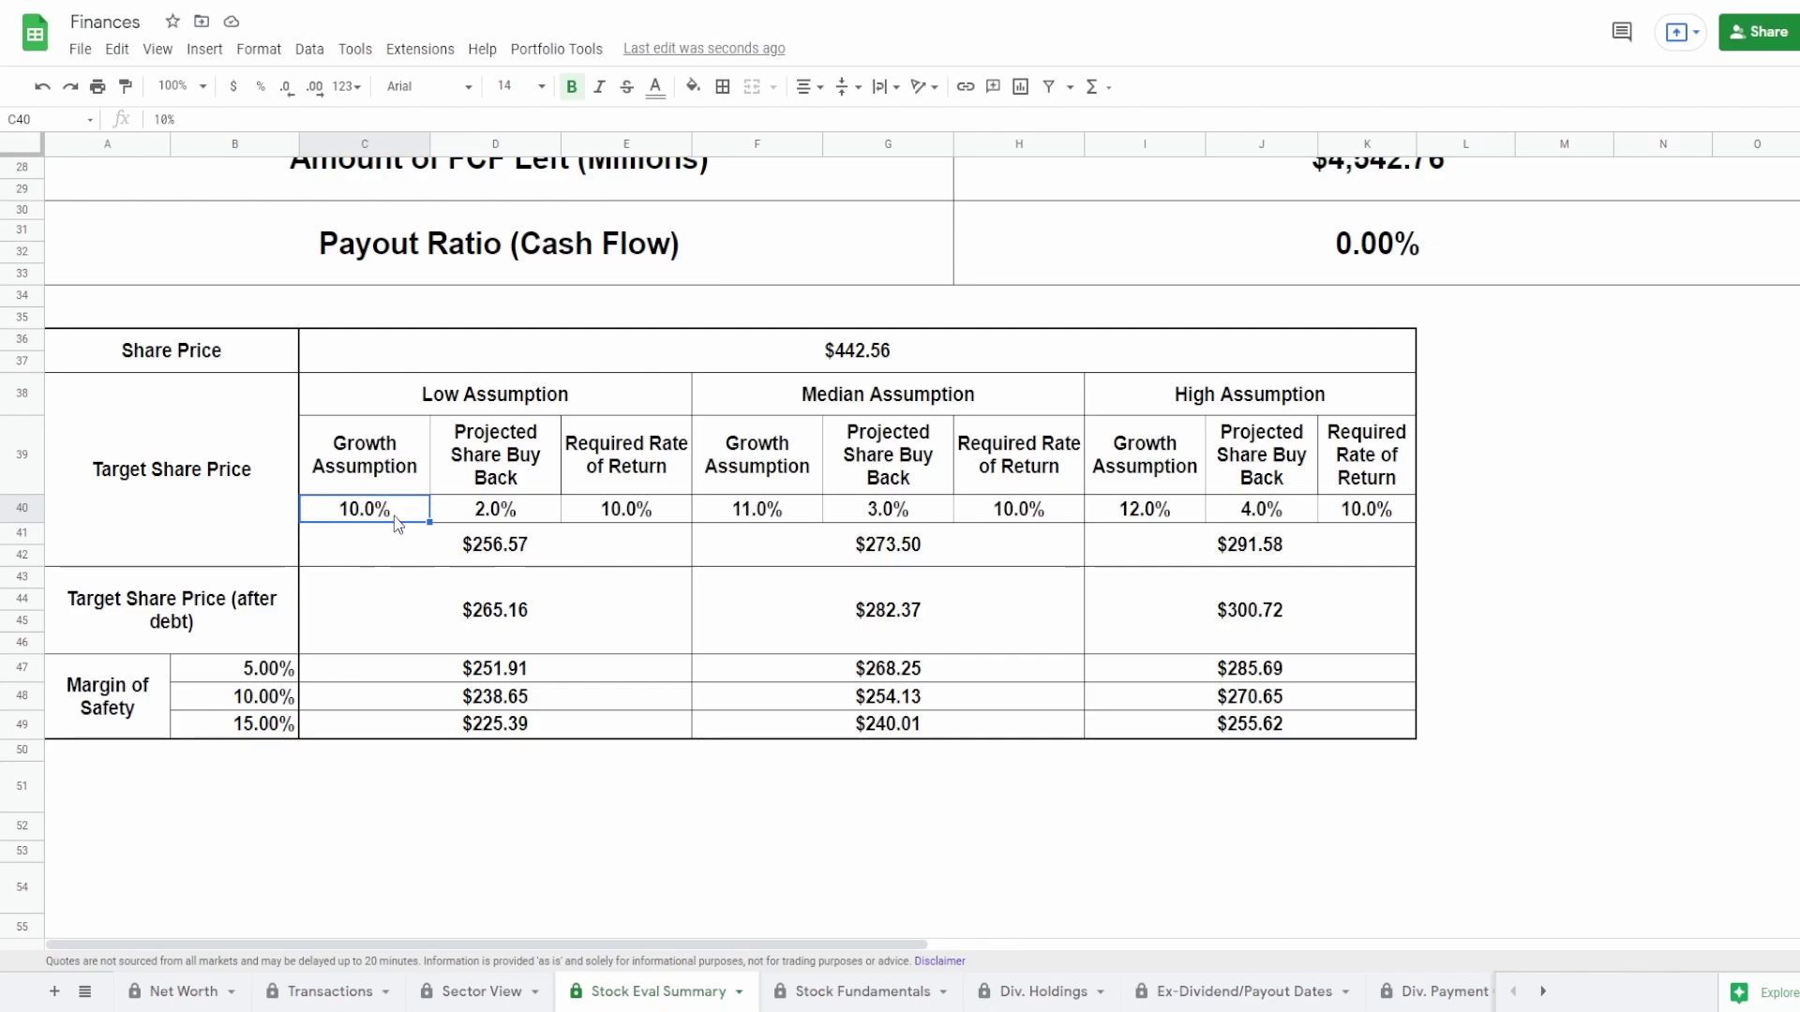
{"action": "left_click", "coordinate": [536, 523]}
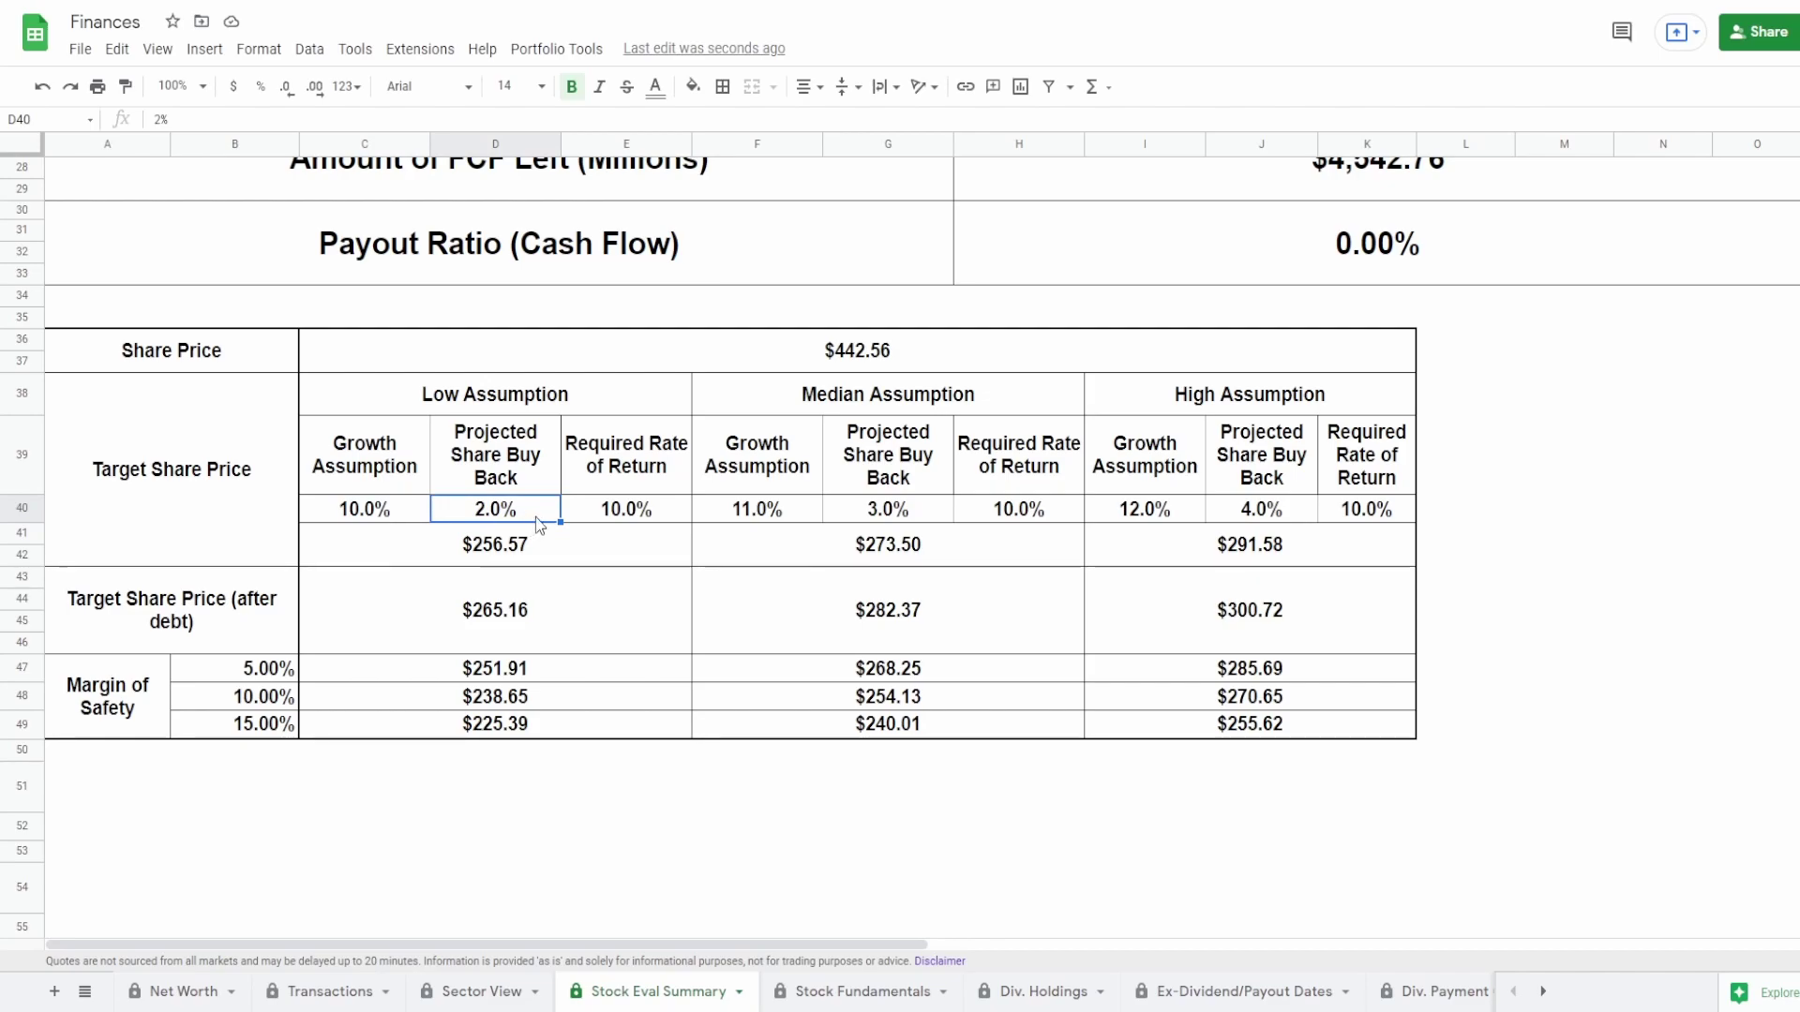
{"action": "left_click", "coordinate": [594, 541]}
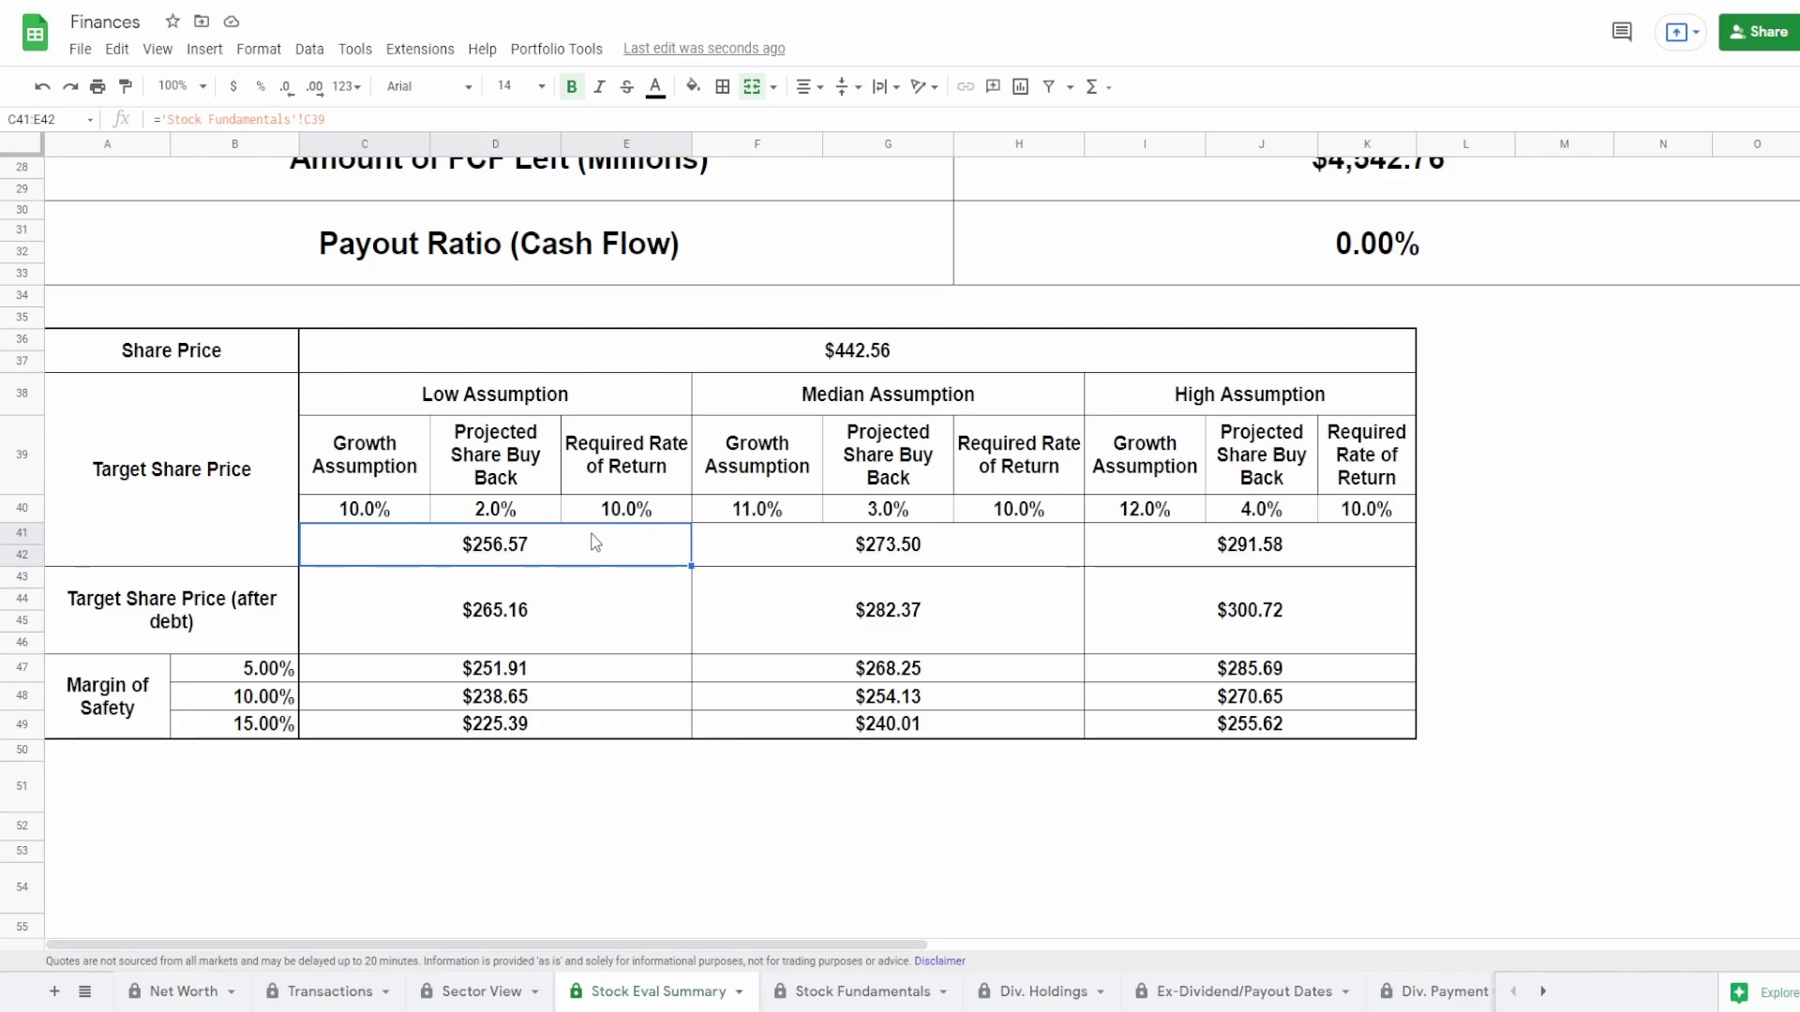
Step: Review the Median Assumption growth, buy back and target share price cells, plus the High Assumption target share price
{"action": "left_click", "coordinate": [747, 550]}
{"action": "left_click", "coordinate": [754, 519]}
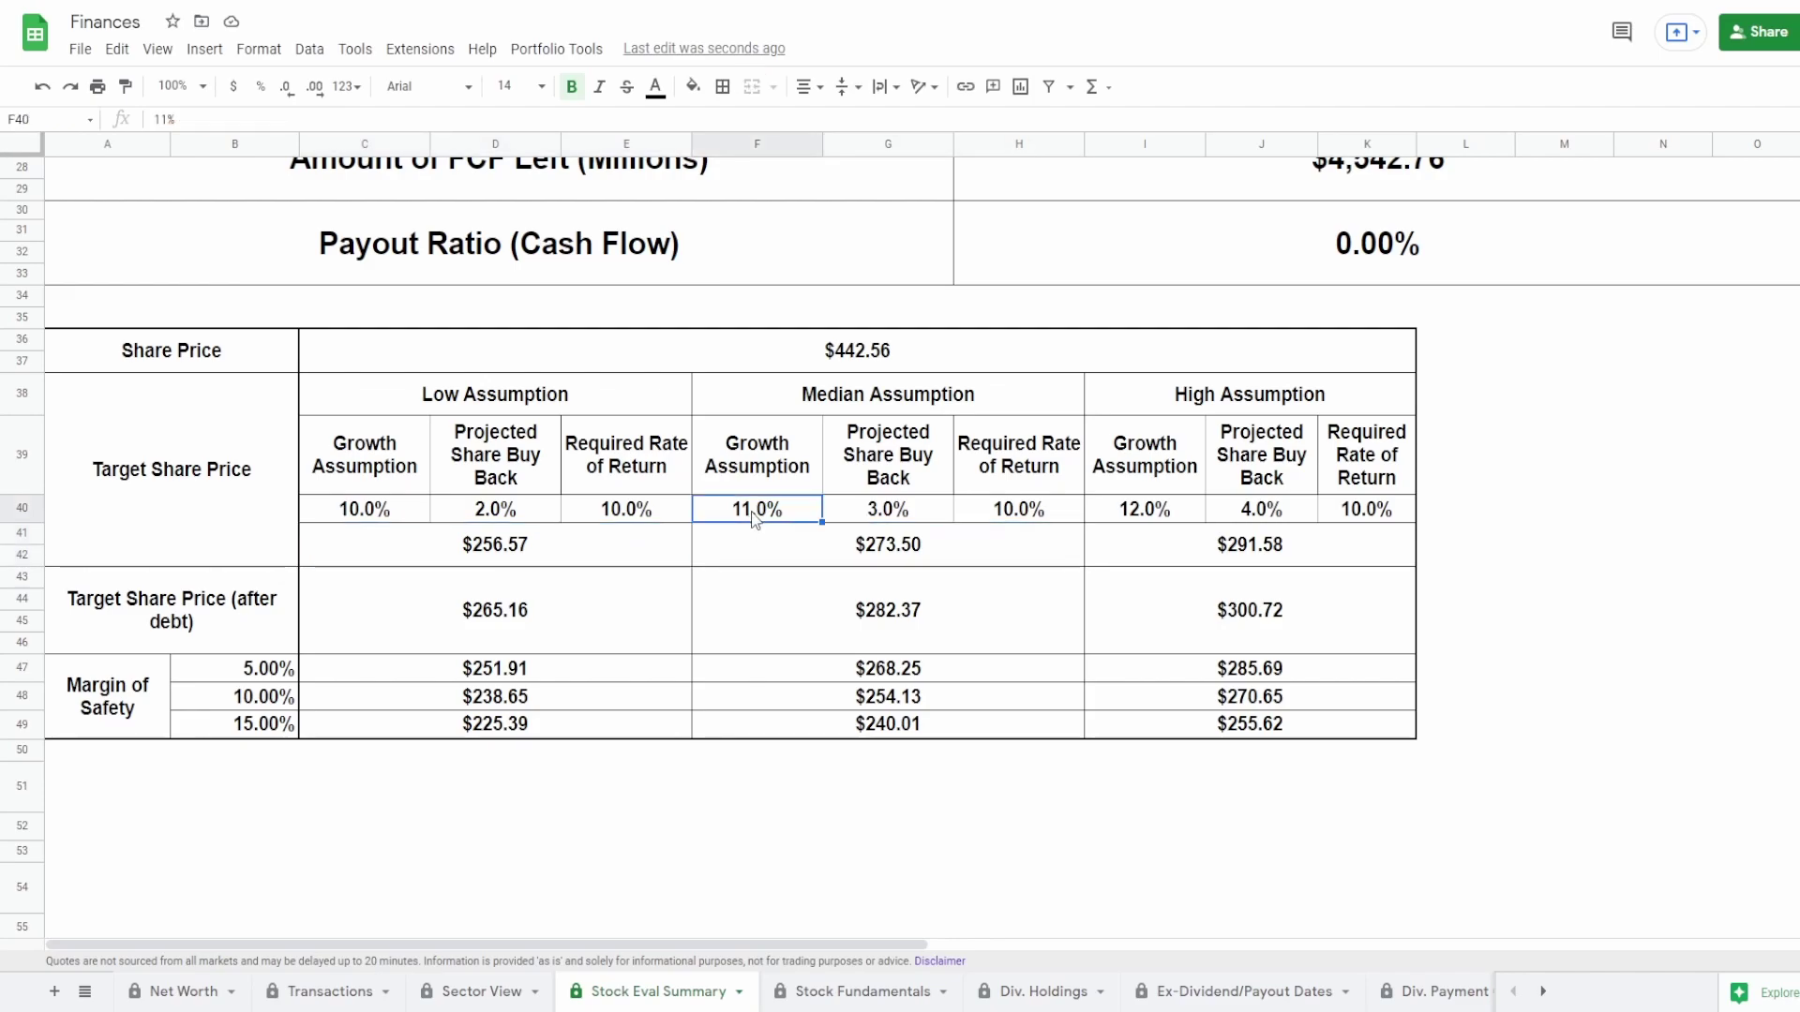
{"action": "left_click", "coordinate": [857, 515]}
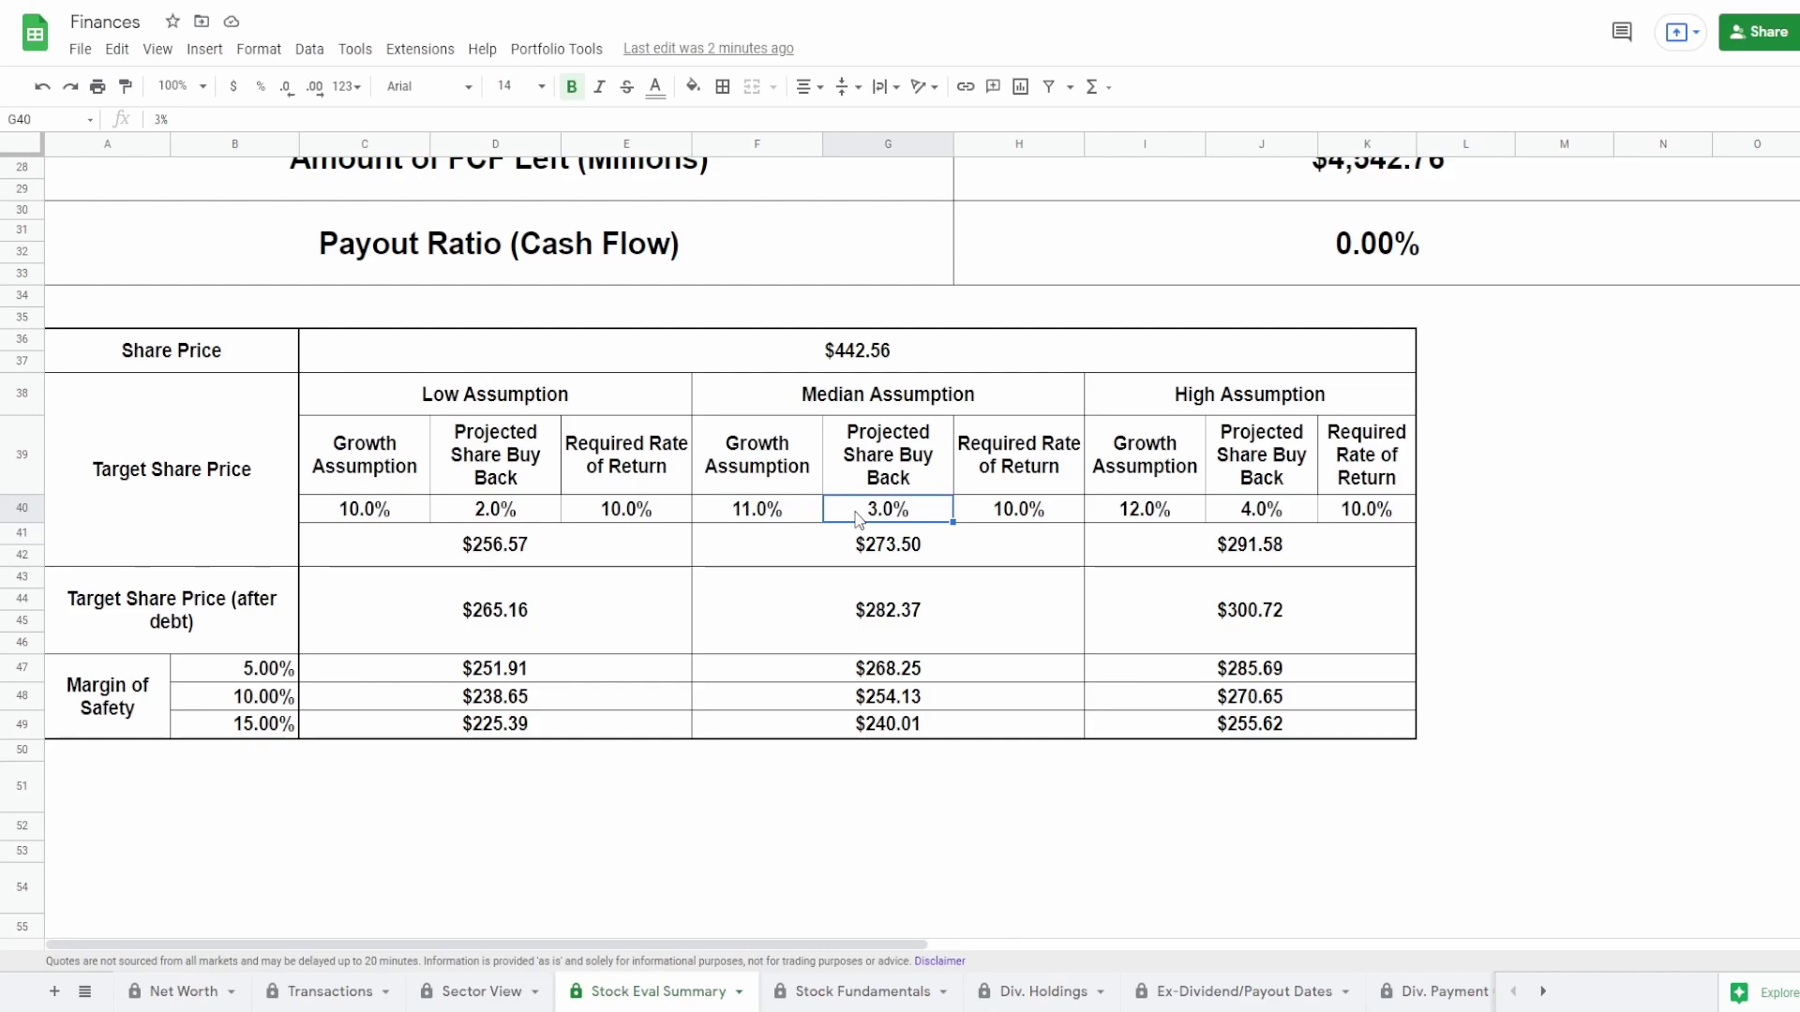
{"action": "left_click", "coordinate": [902, 551]}
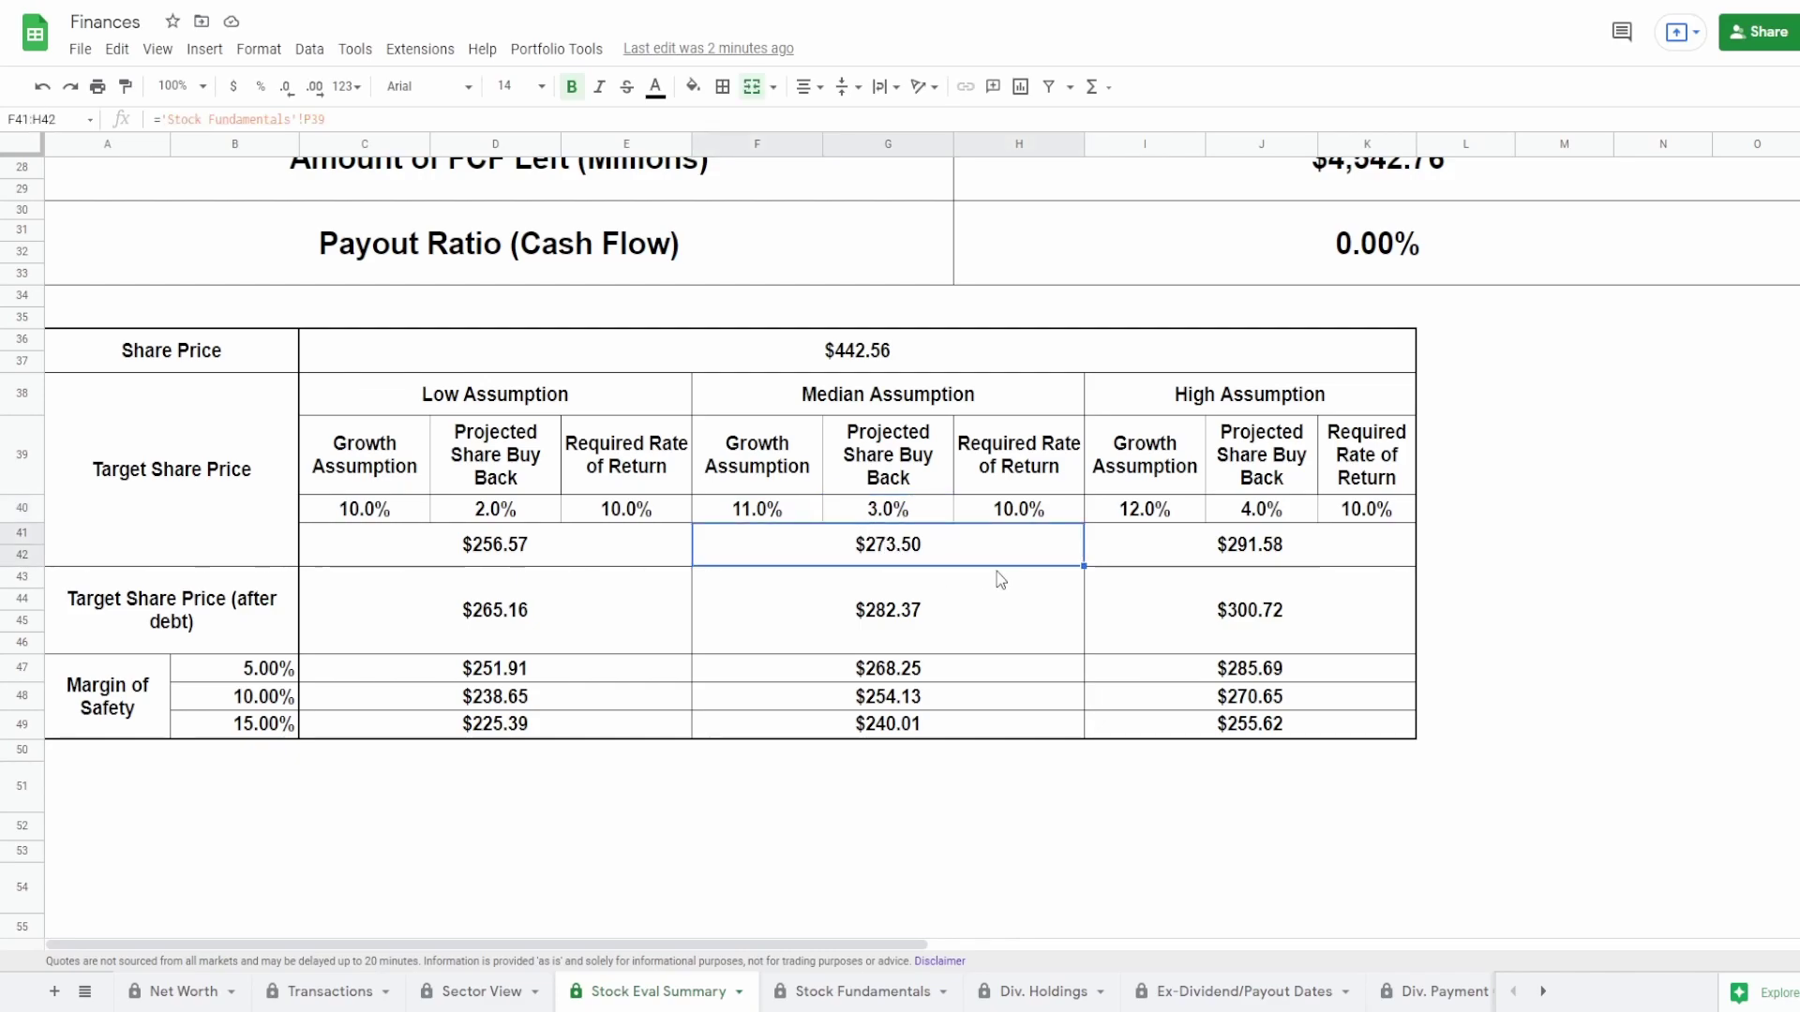
{"action": "left_click", "coordinate": [1196, 551]}
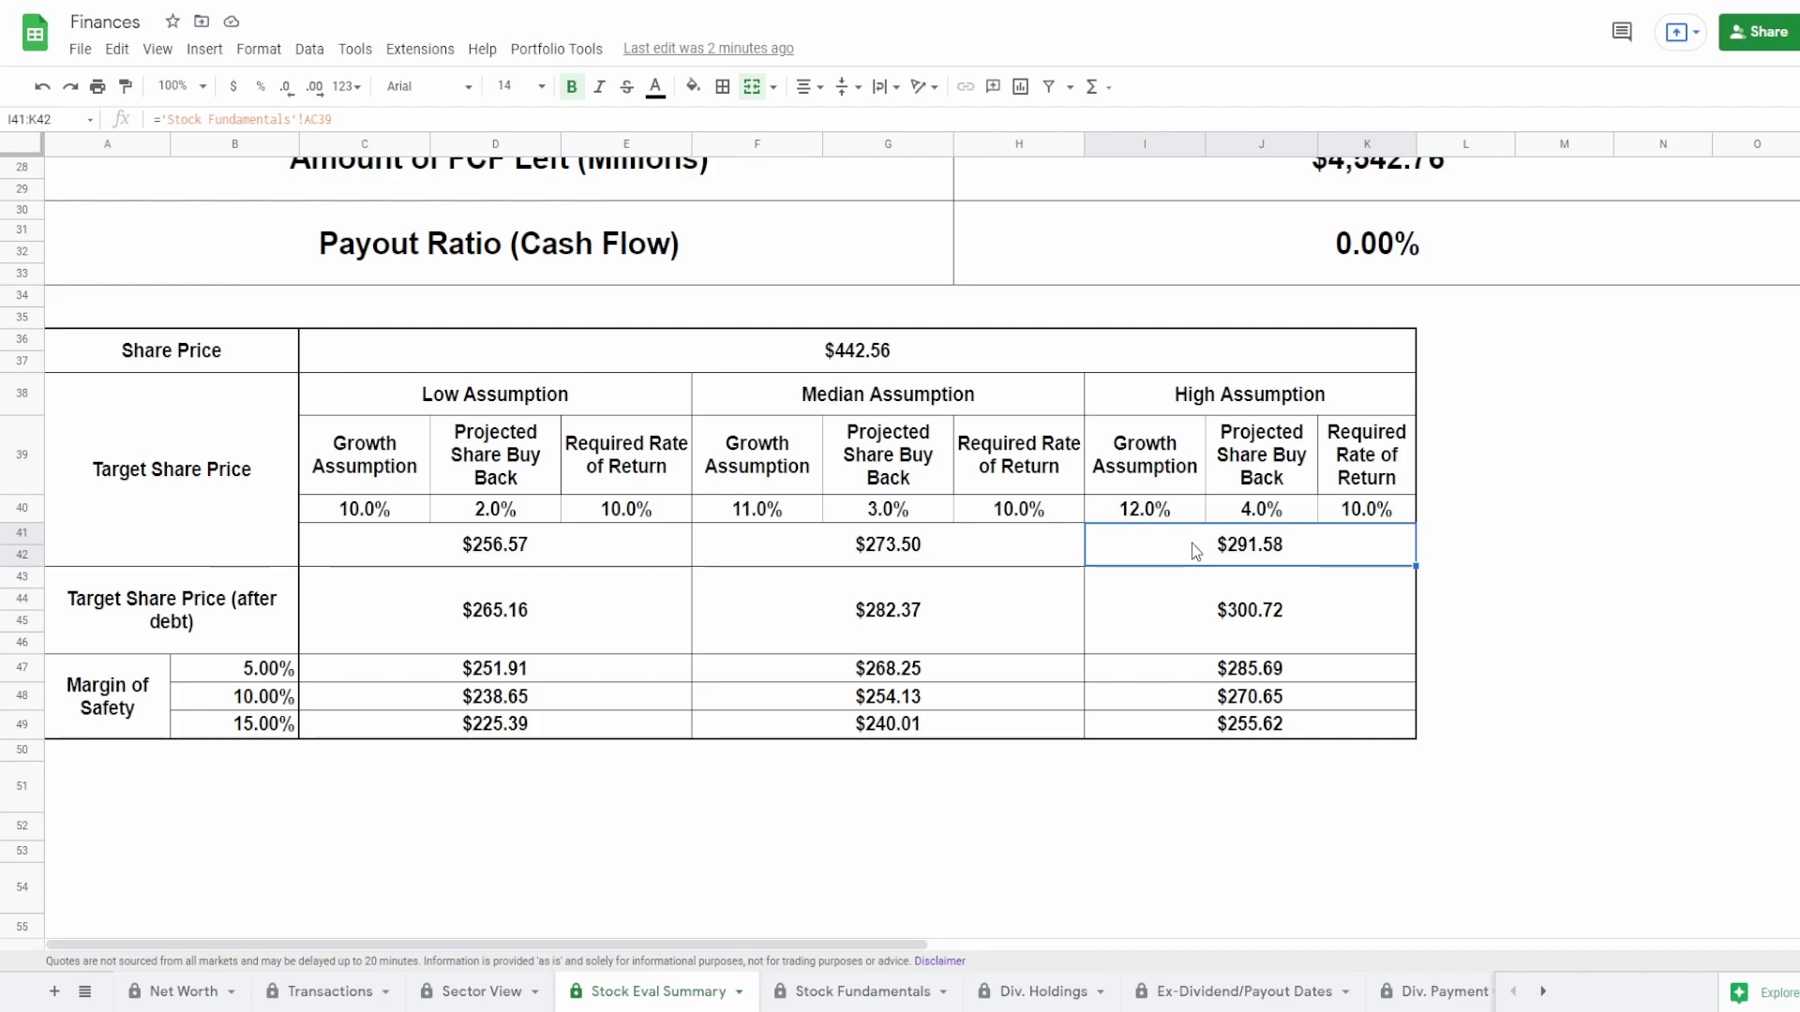
Step: Compare the Target Share Price (after debt) cells across the low, median and high assumptions
{"action": "left_click", "coordinate": [582, 615]}
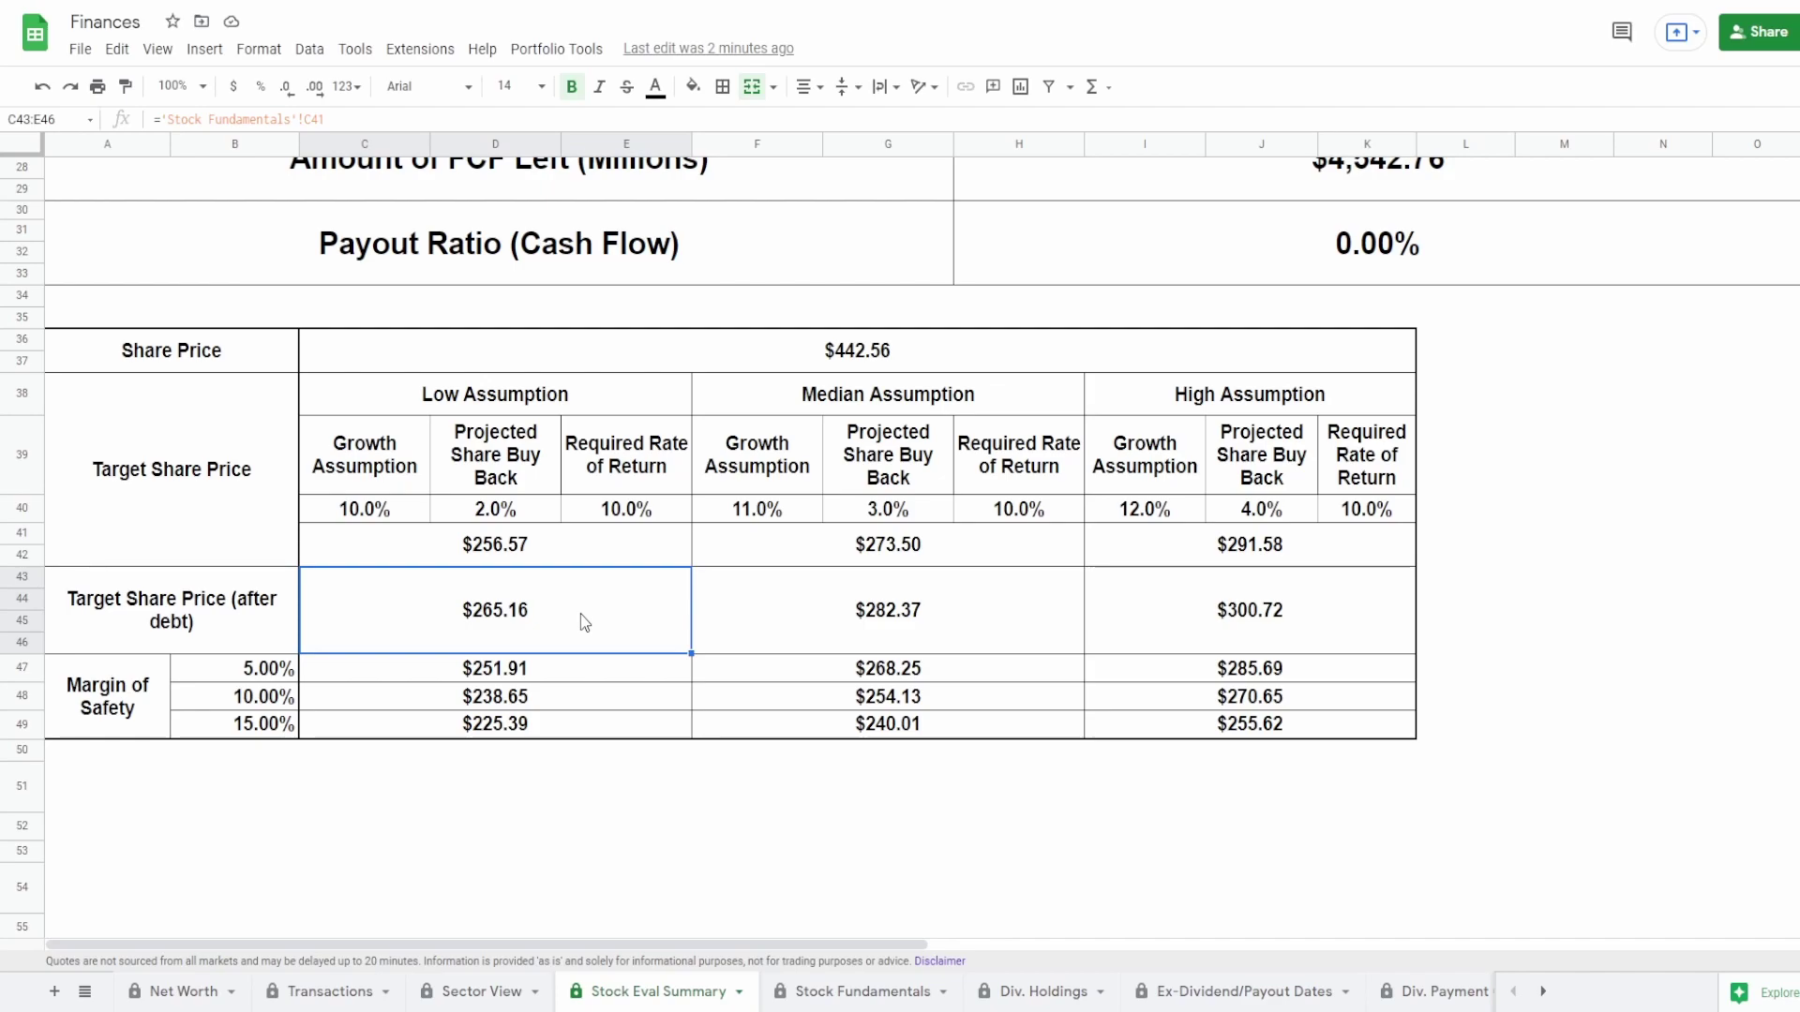
{"action": "left_click", "coordinate": [746, 615]}
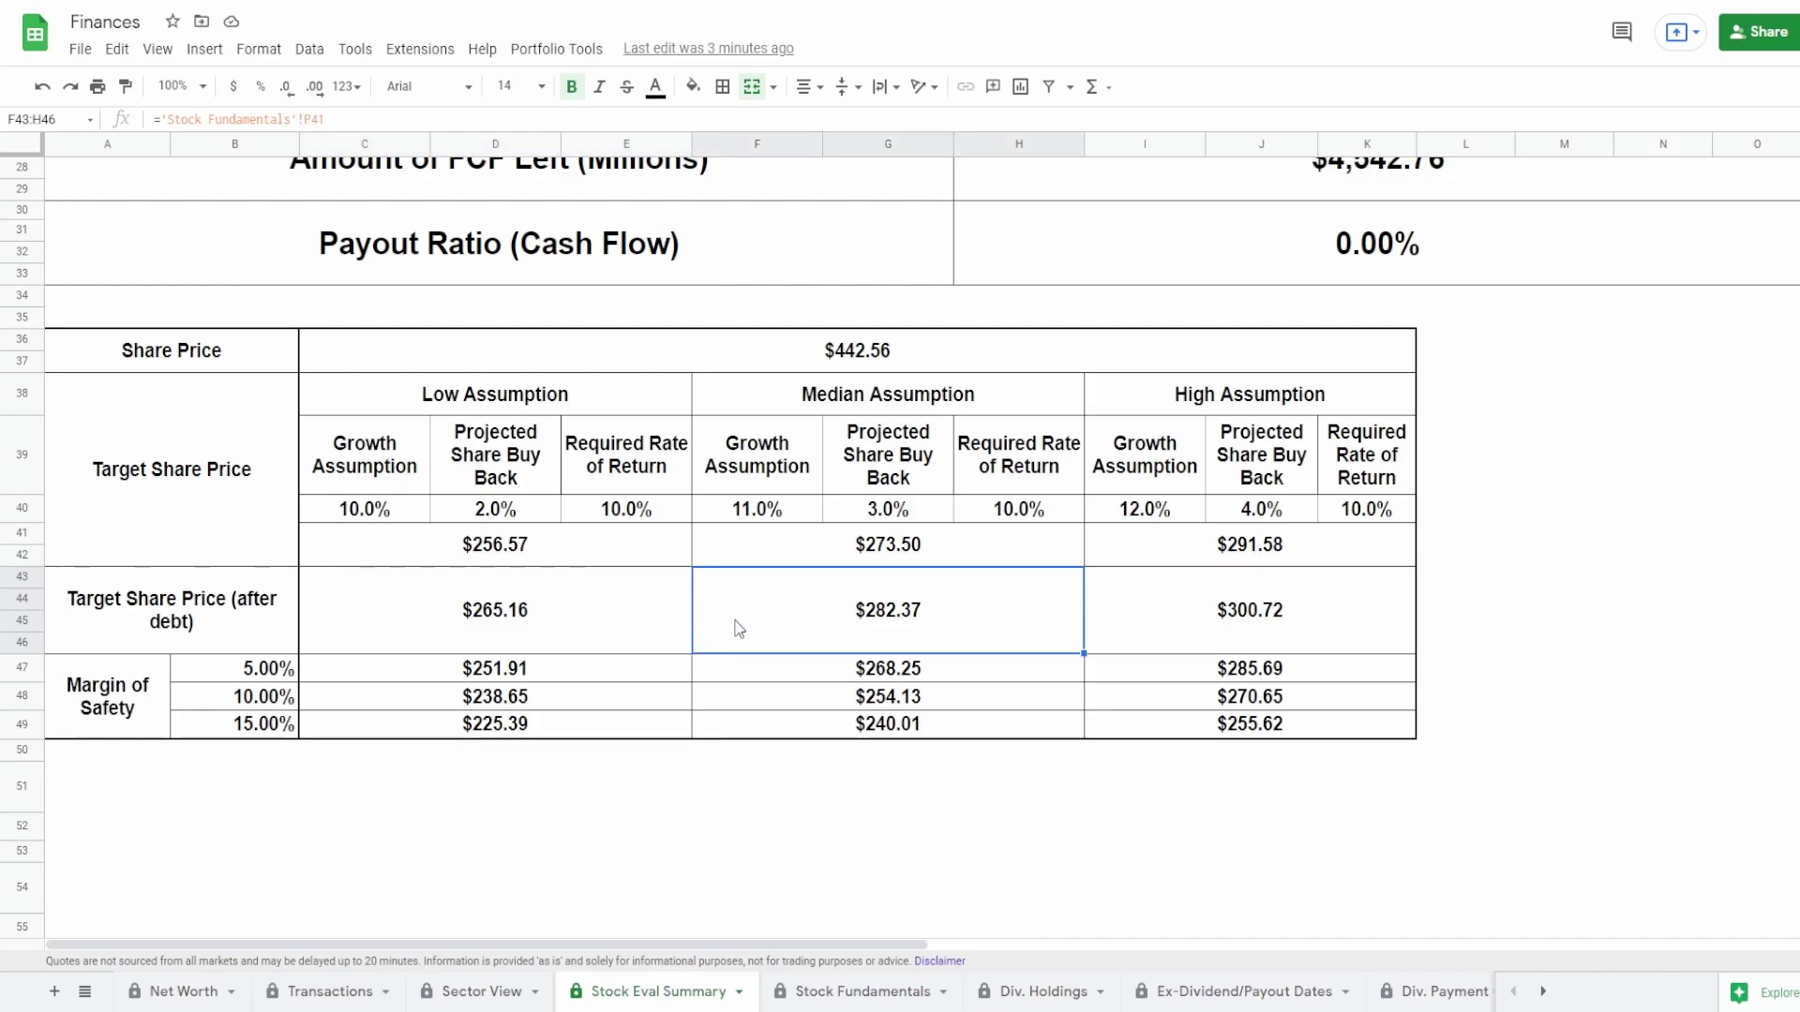
{"action": "left_click", "coordinate": [1112, 610]}
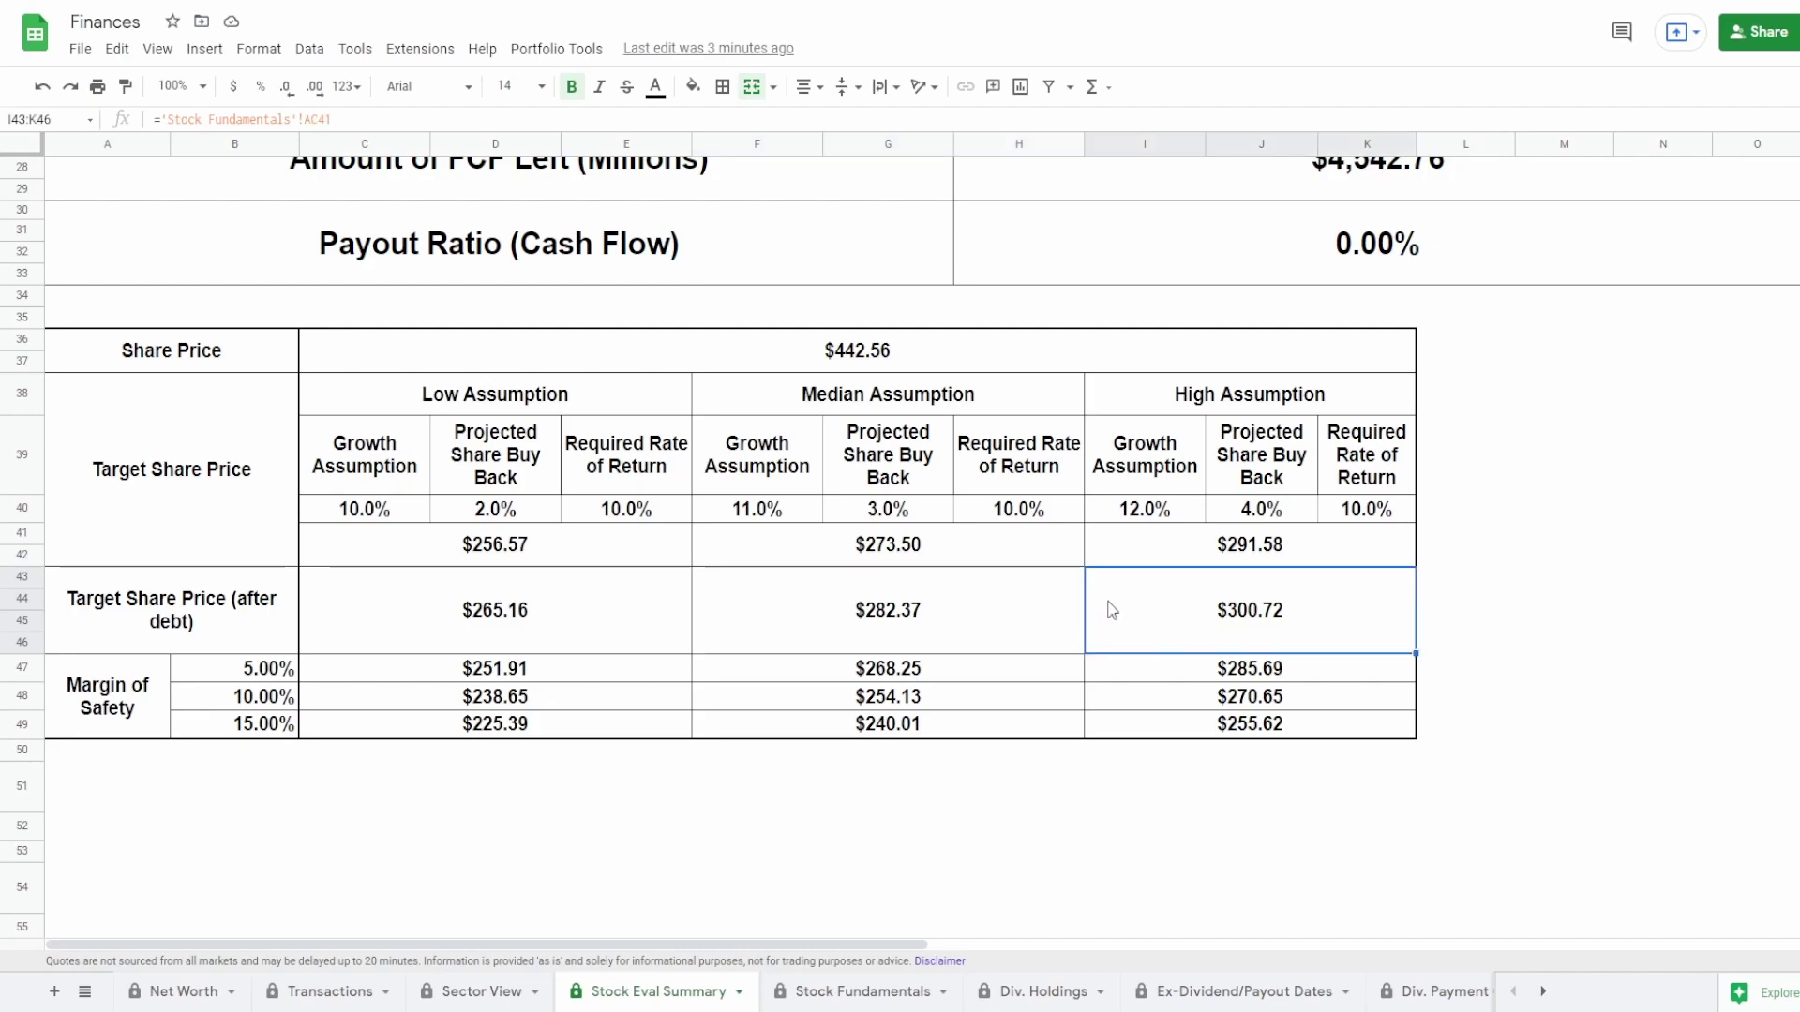
Step: Compare the 15% and 5% Margin of Safety prices under the low, median and high assumptions
{"action": "left_click", "coordinate": [246, 723]}
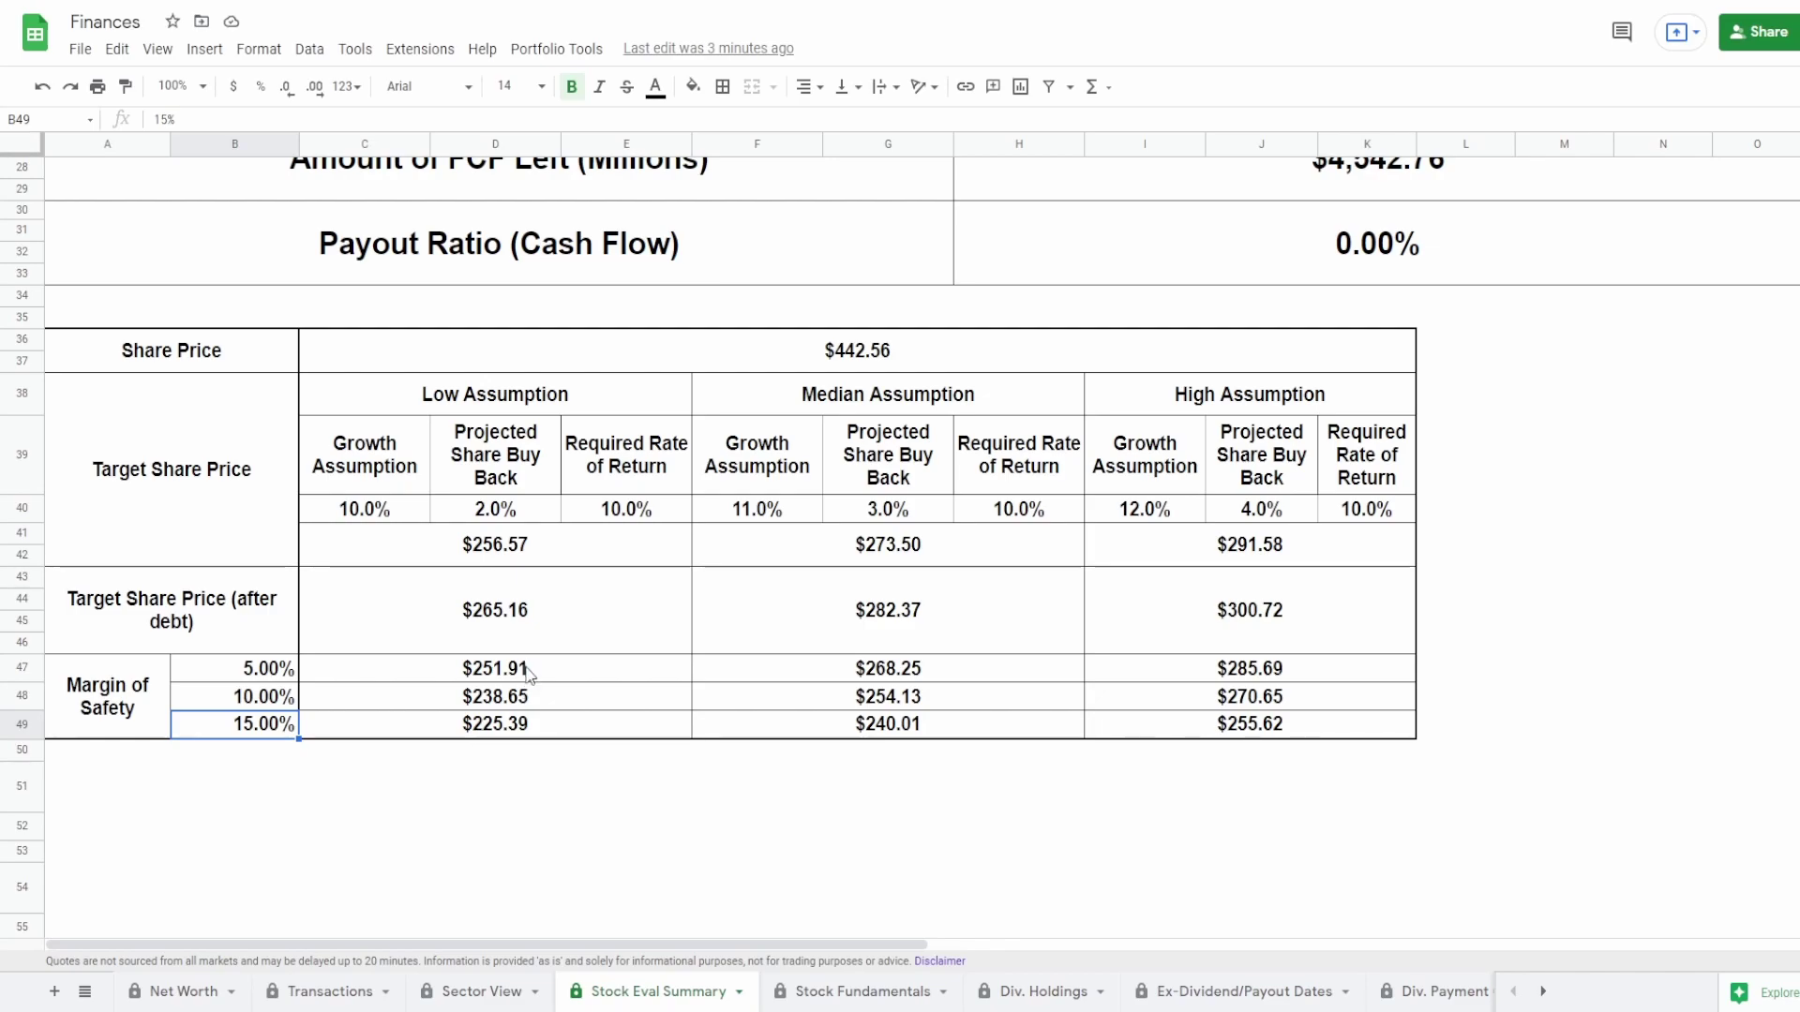
{"action": "left_click", "coordinate": [540, 729]}
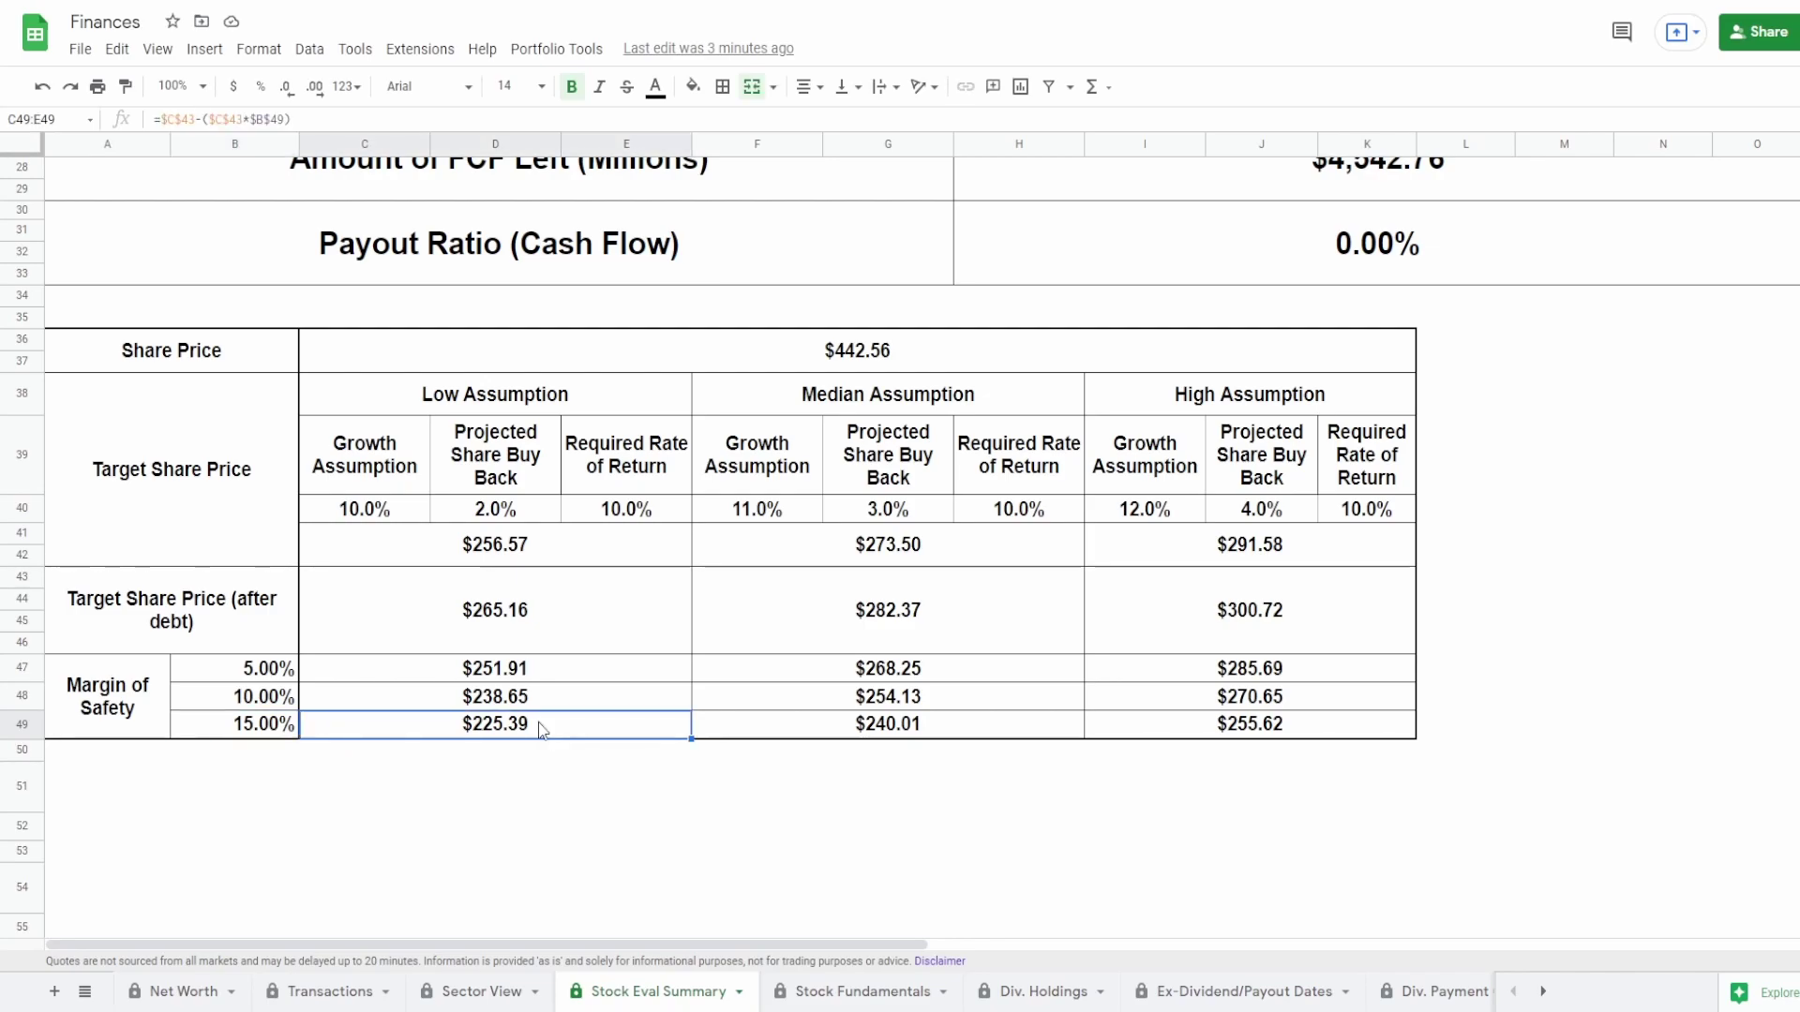
{"action": "left_click", "coordinate": [534, 671]}
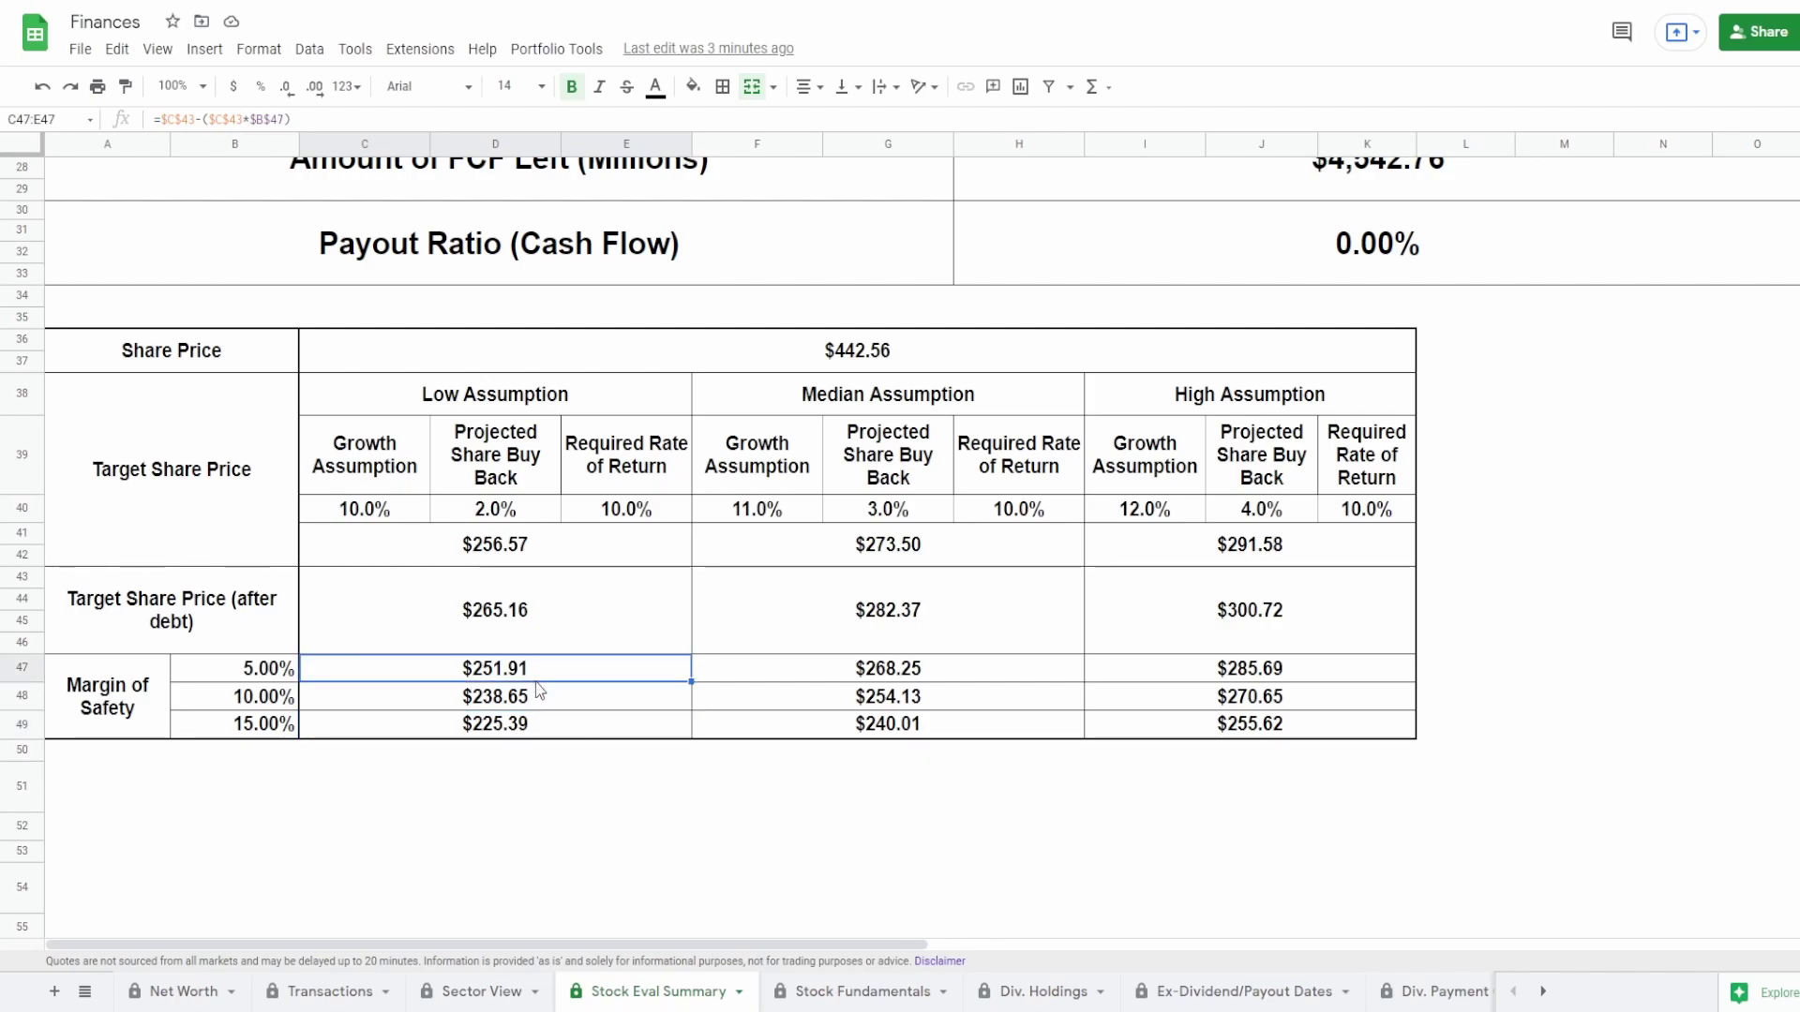
{"action": "left_click", "coordinate": [868, 735]}
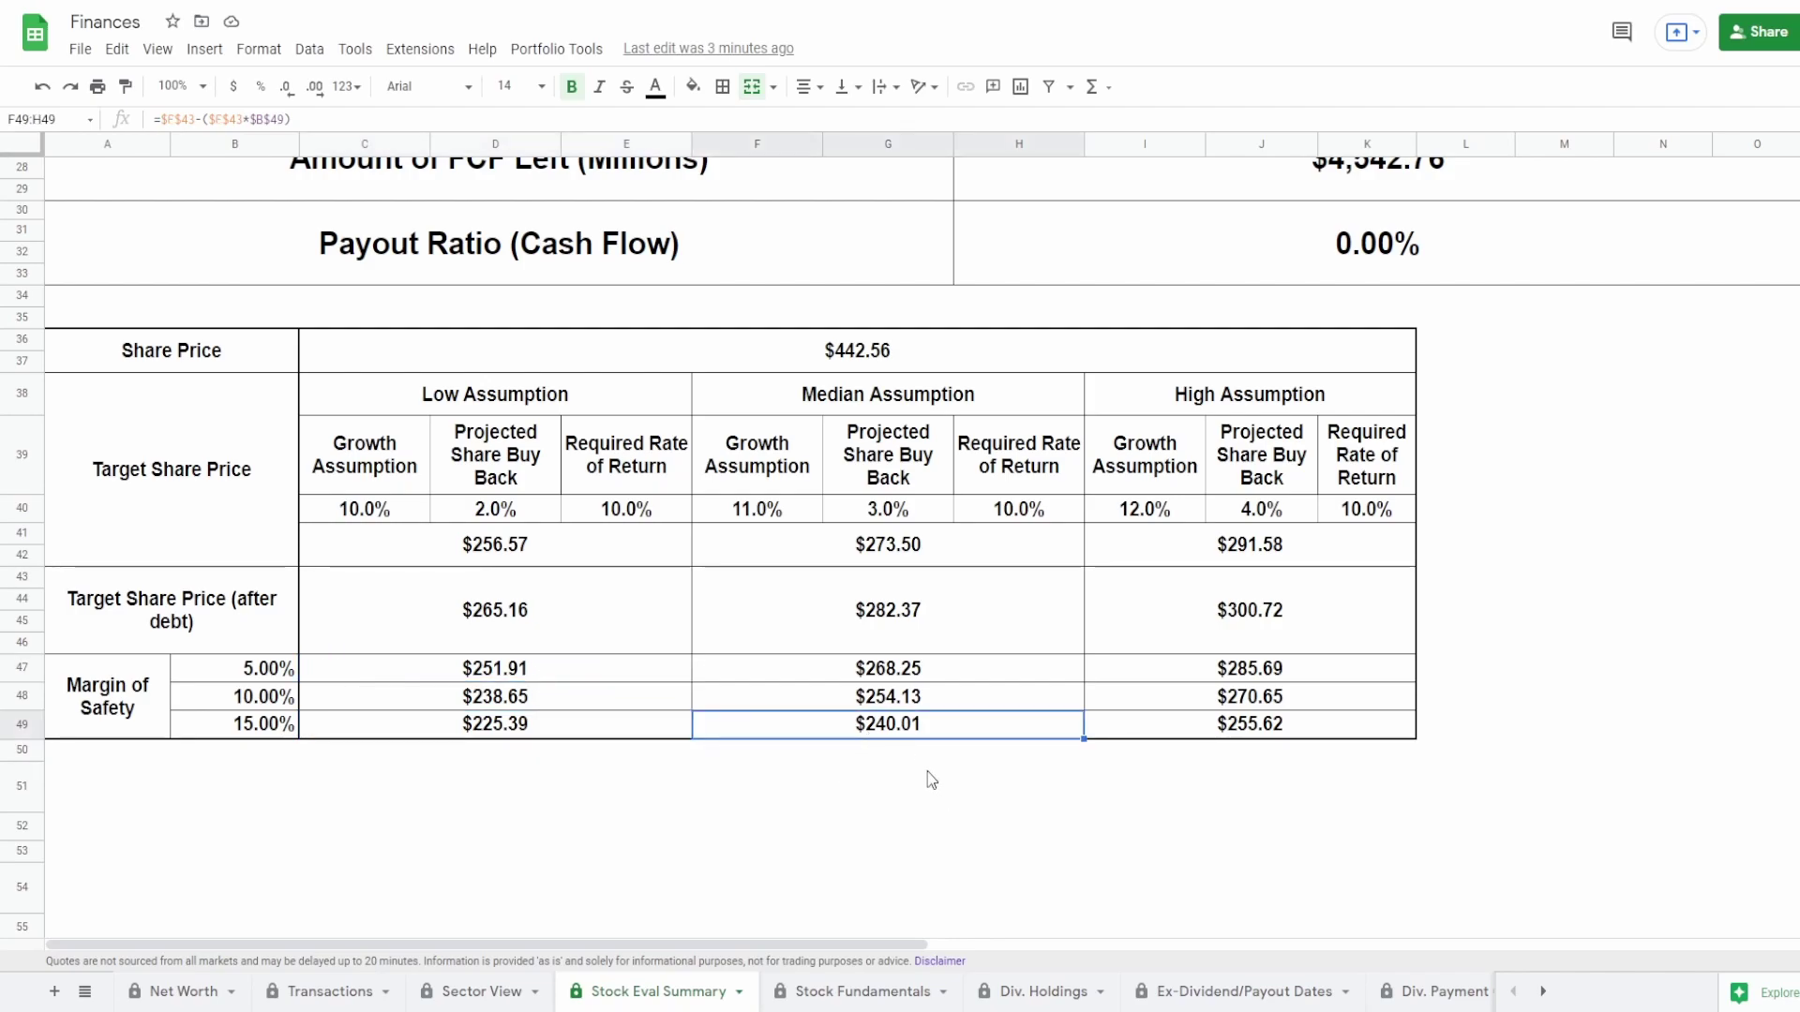
{"action": "left_click", "coordinate": [918, 673]}
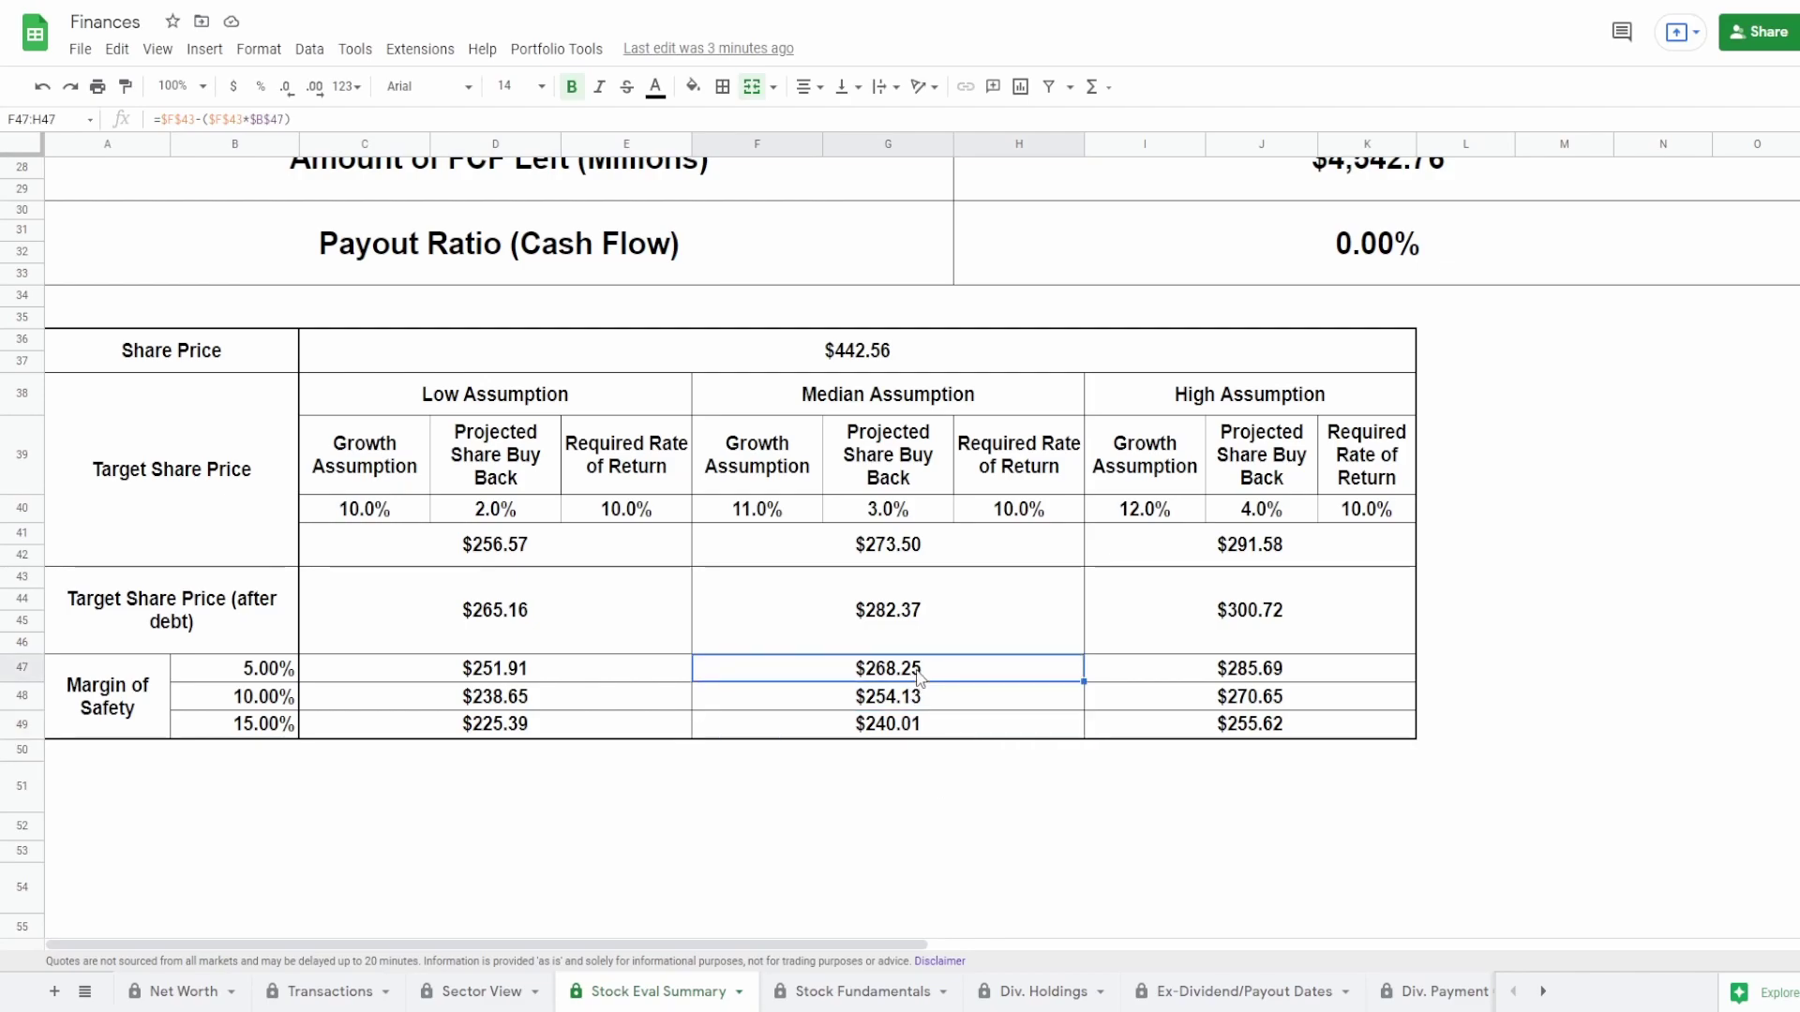
{"action": "left_click", "coordinate": [1180, 733]}
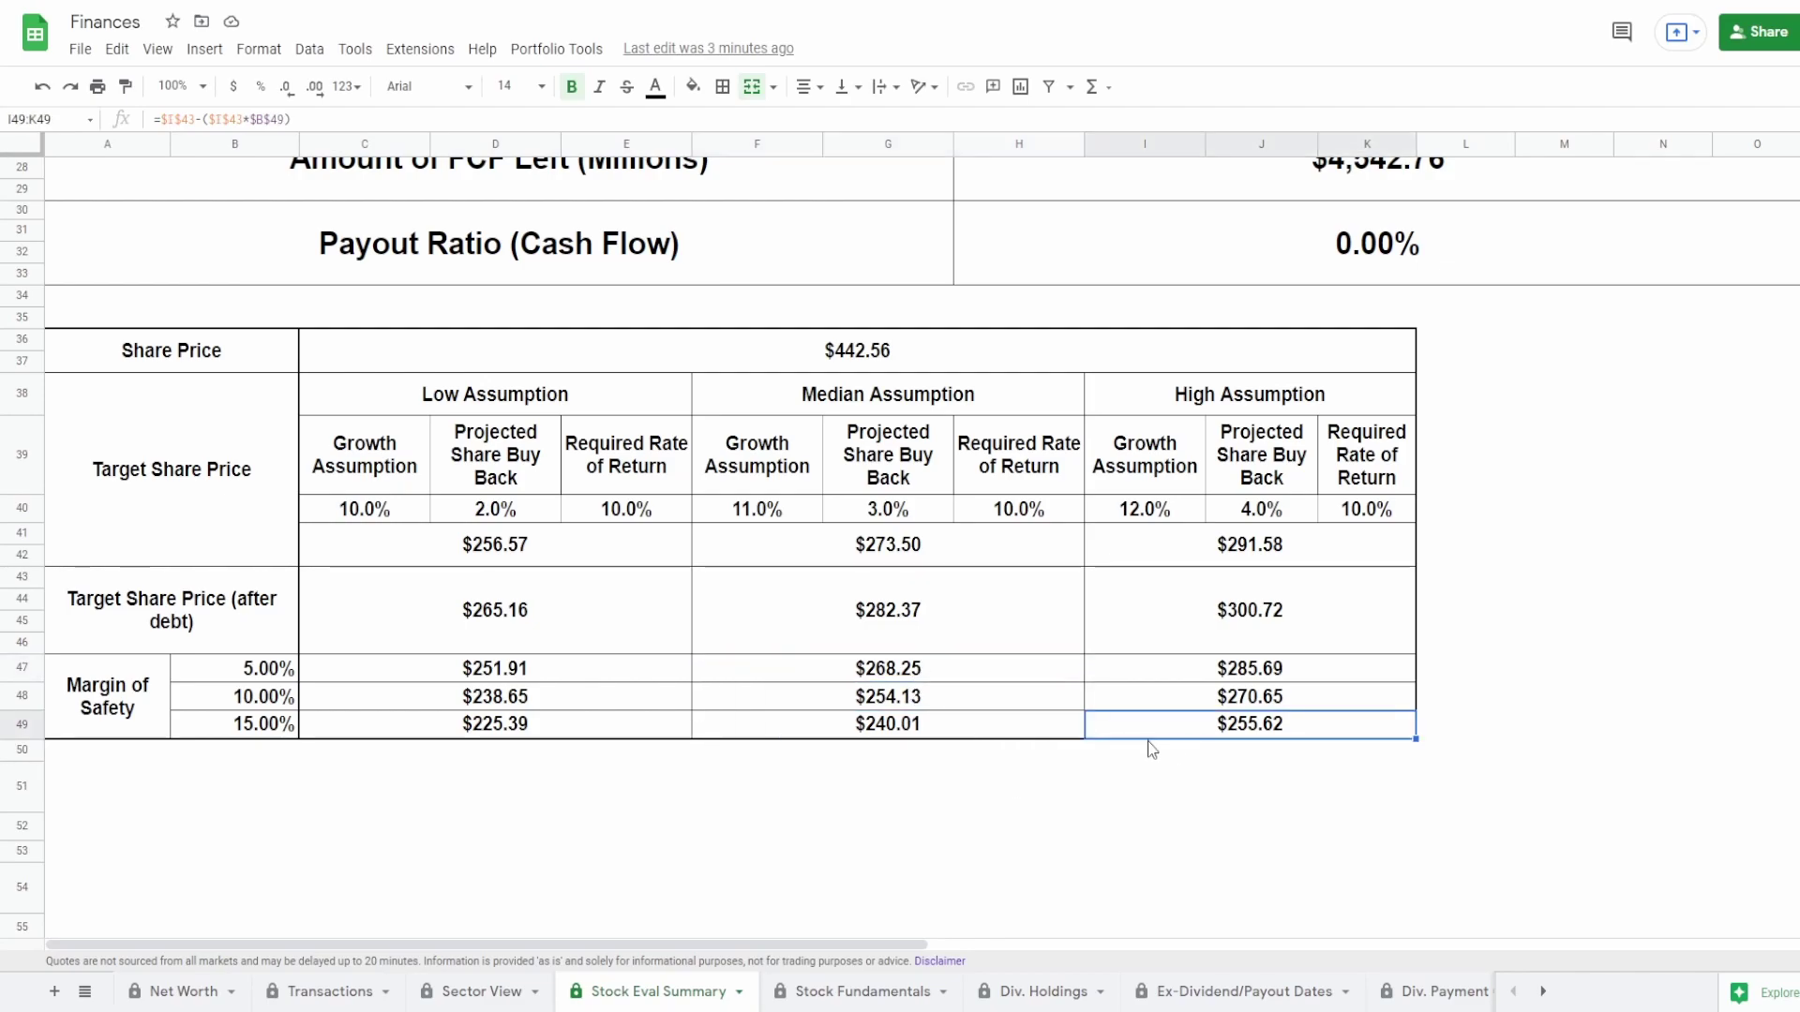
{"action": "left_click", "coordinate": [1183, 679]}
Step: Recheck the current Share Price row and go back to the ADBE summary metrics at the start of the sheet
{"action": "left_click", "coordinate": [969, 363]}
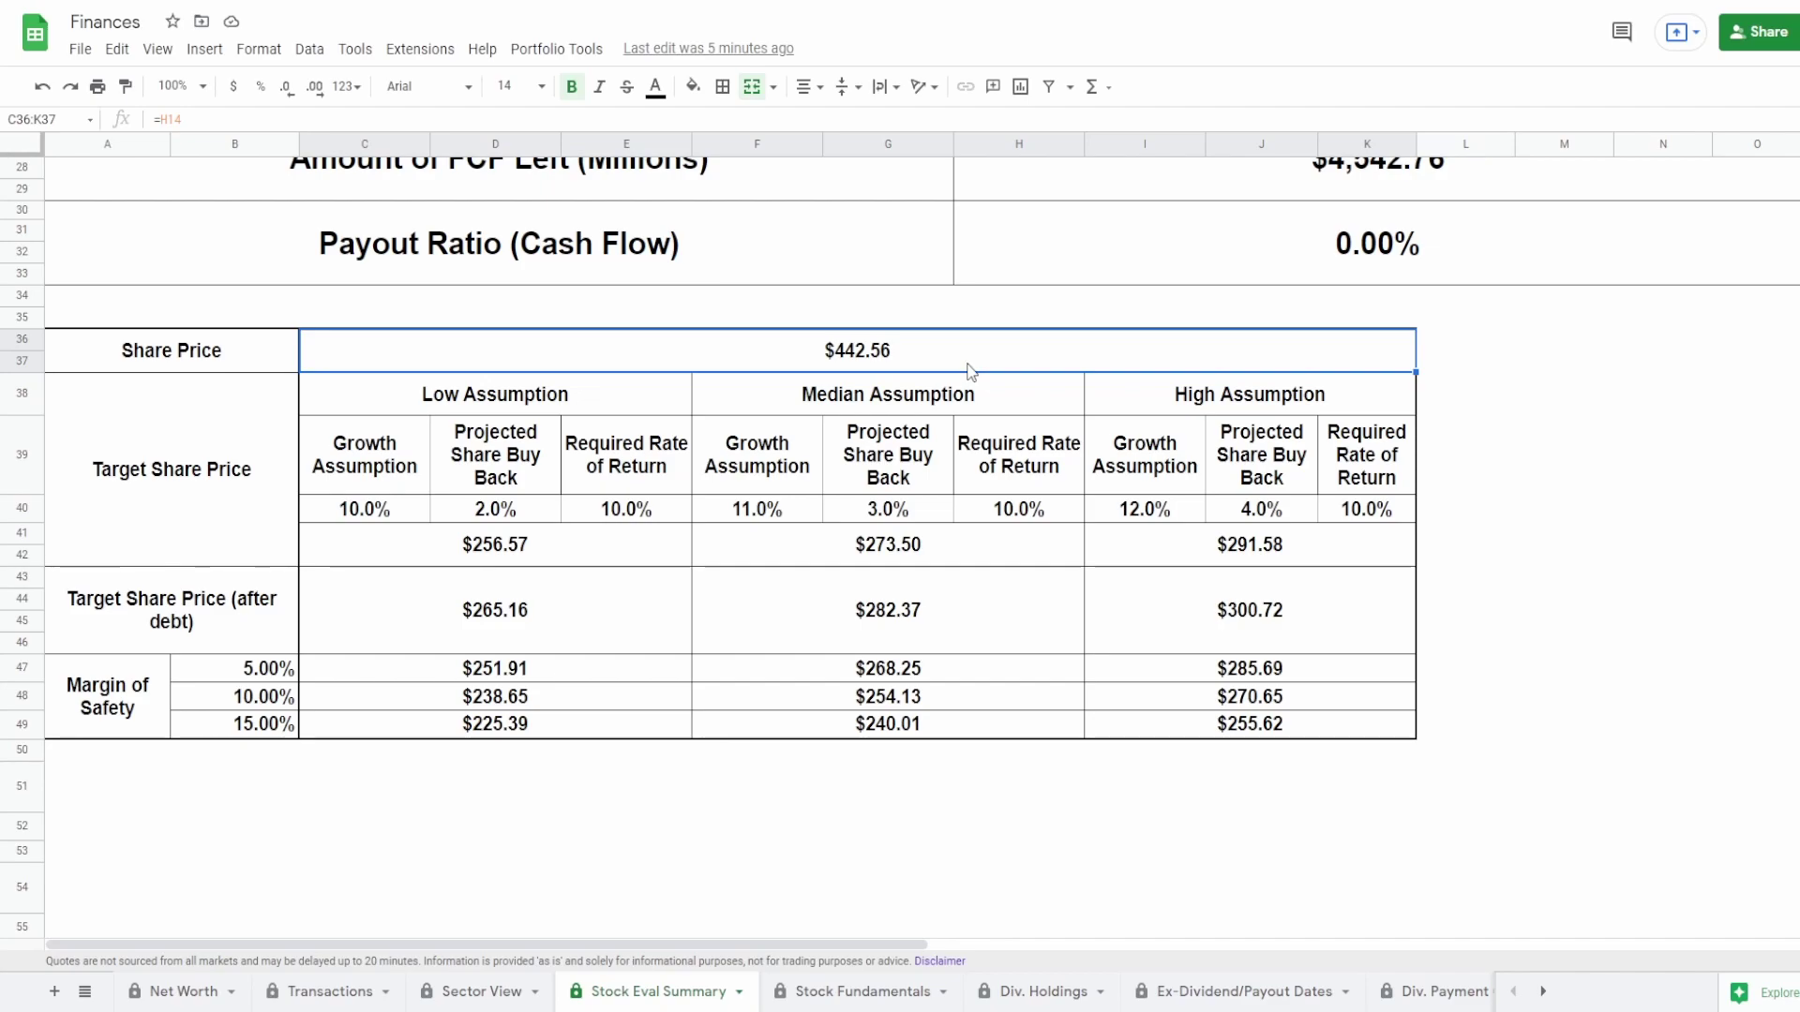
{"action": "scroll", "coordinate": [1090, 596], "scroll_direction": "up", "scroll_amount": 7}
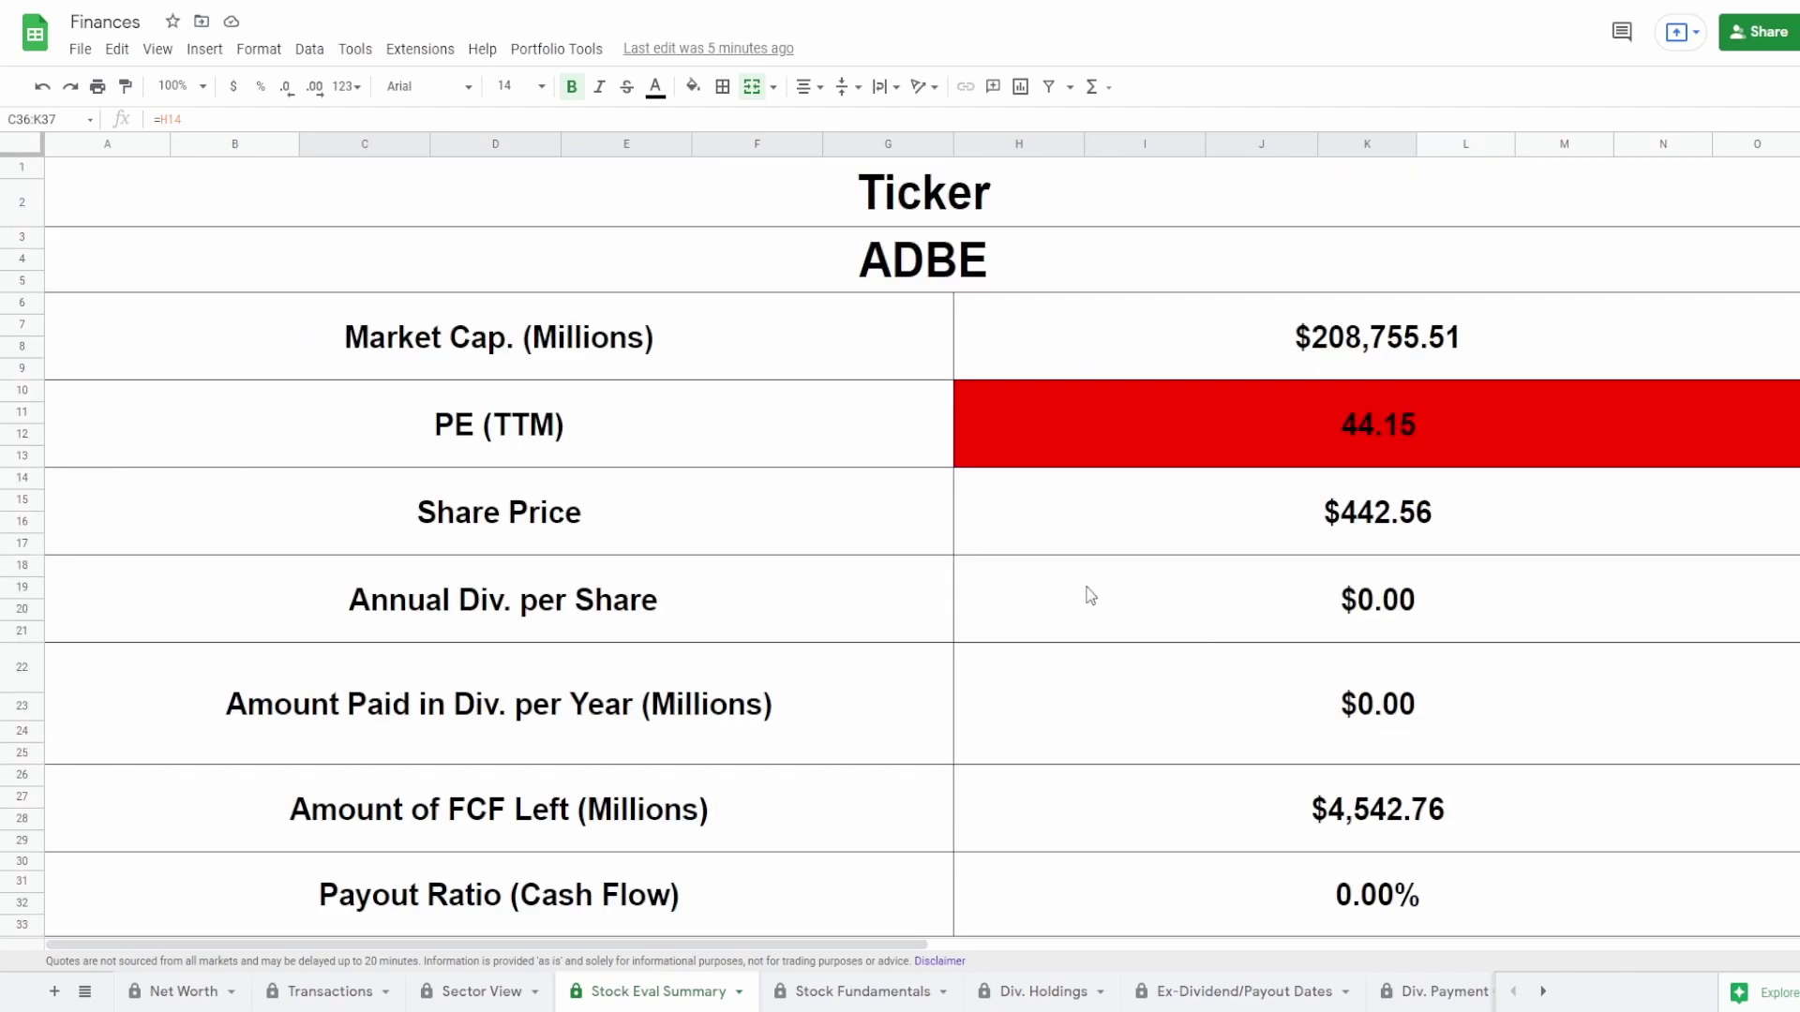